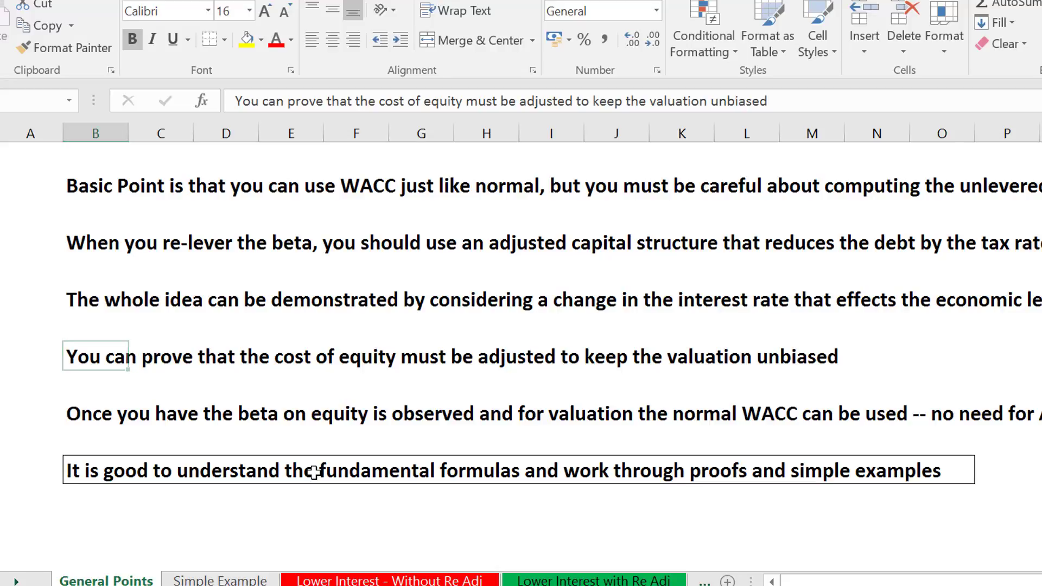
Open the Lower Interest with Re Adj worksheet and bring its WACC tables and formulas into view
key(ctrl+Page_Down)
key(ctrl+Page_Down)
key(ctrl+Page_Down)
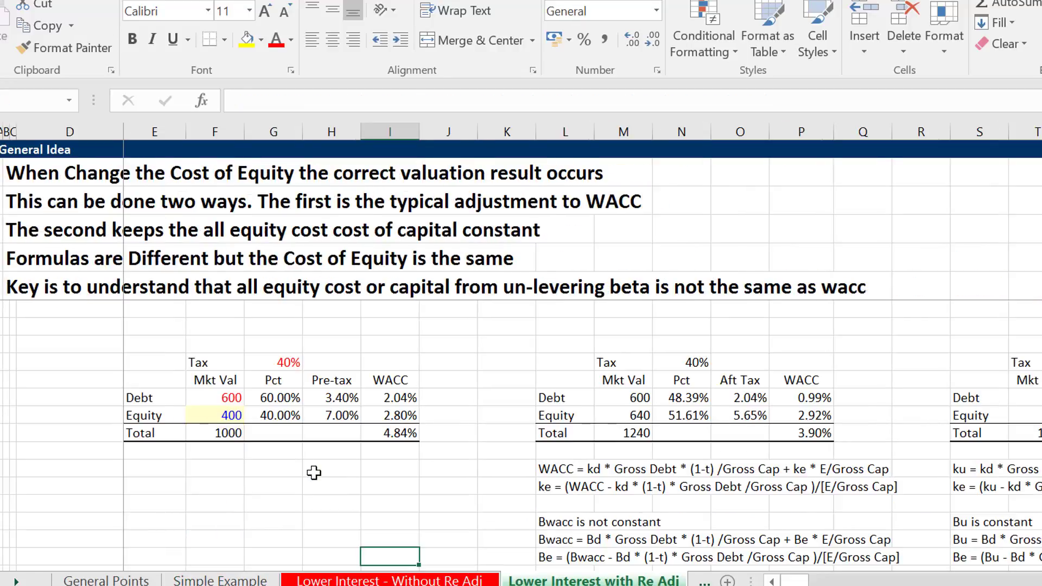
key(ctrl+Page_Down)
key(Left)
key(Left)
key(Left)
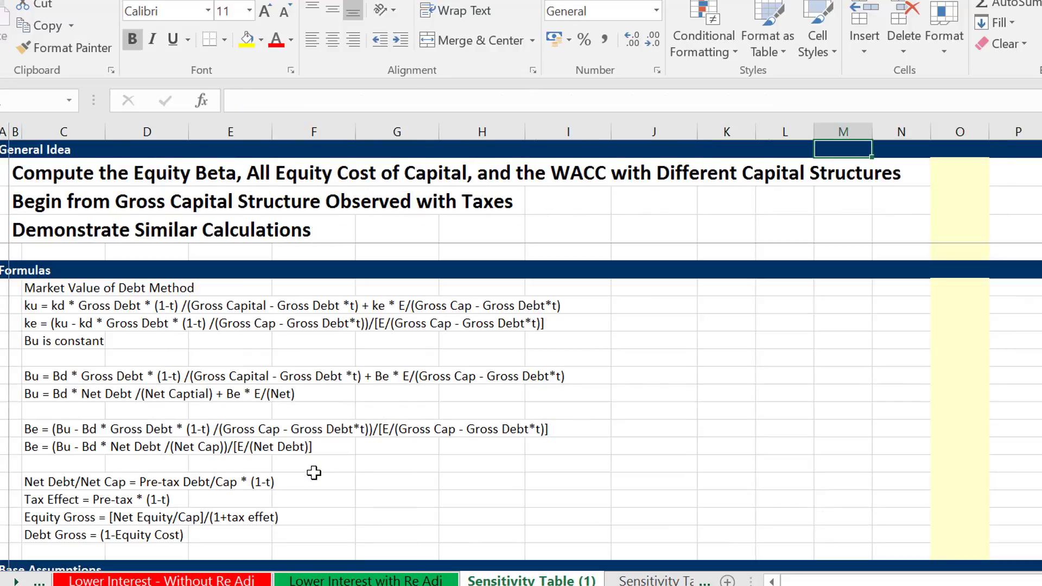
key(ctrl+Page_Up)
scroll(313, 472, down, 1)
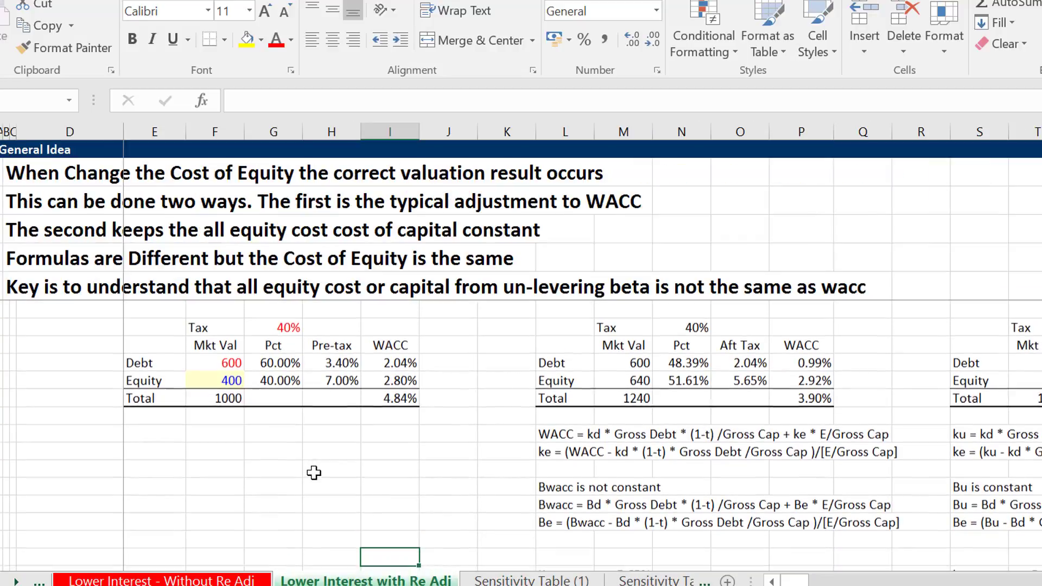
Insert a blank row between the ku formula and the ke formula beneath the WACC tables
key(Up)
key(Right)
key(Right)
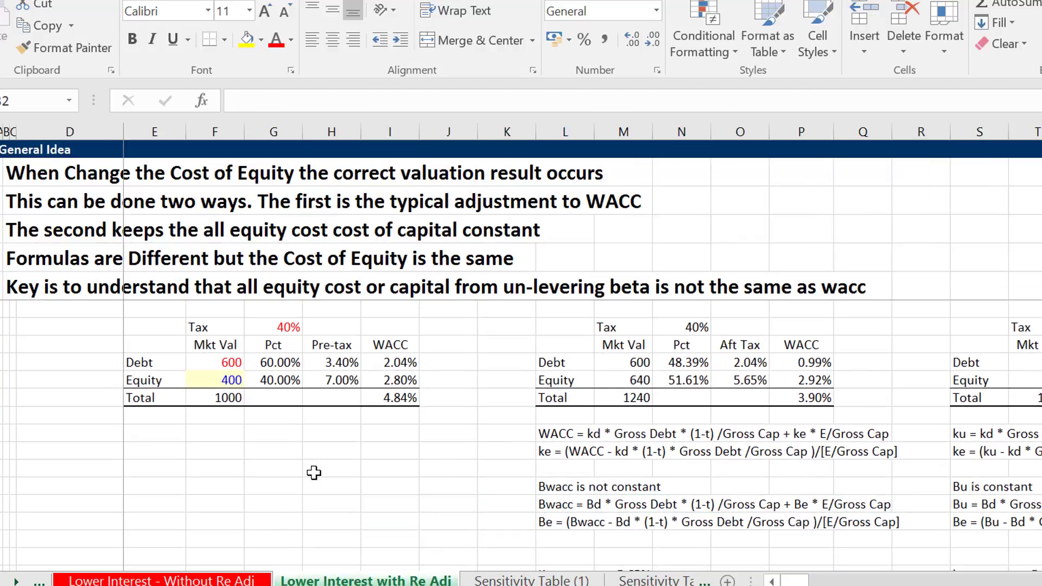
scroll(313, 473, right, 4)
key(Left)
key(Left)
key(Left)
key(Left)
key(Left)
key(Left)
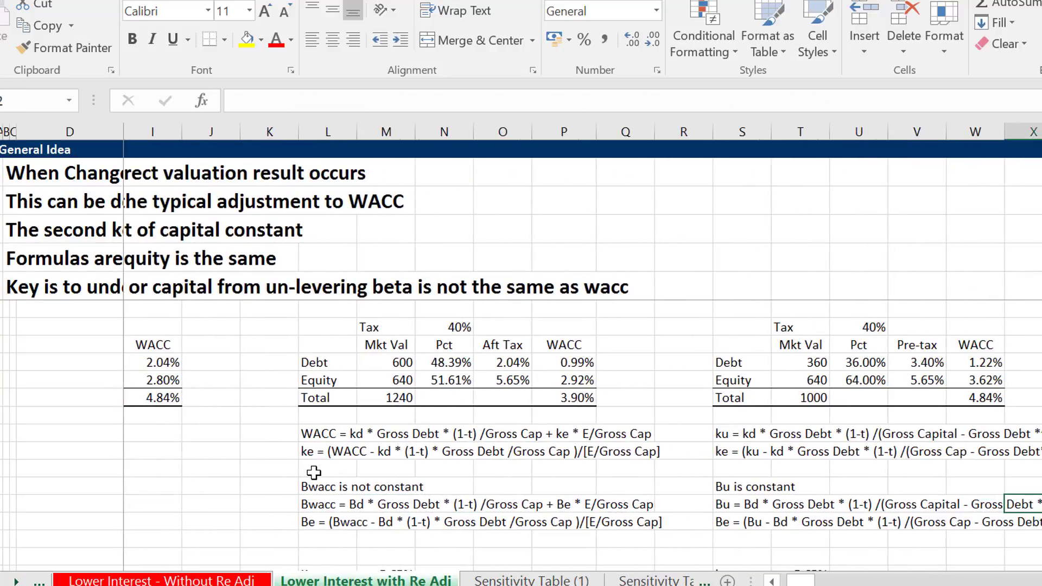
key(Up)
key(Up)
key(Up)
key(Up)
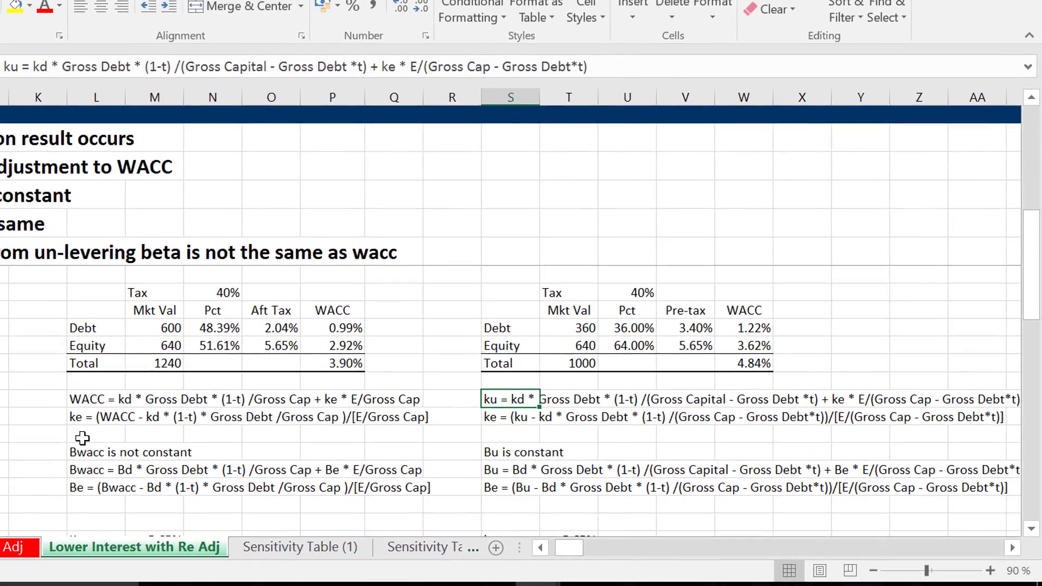
key(Down)
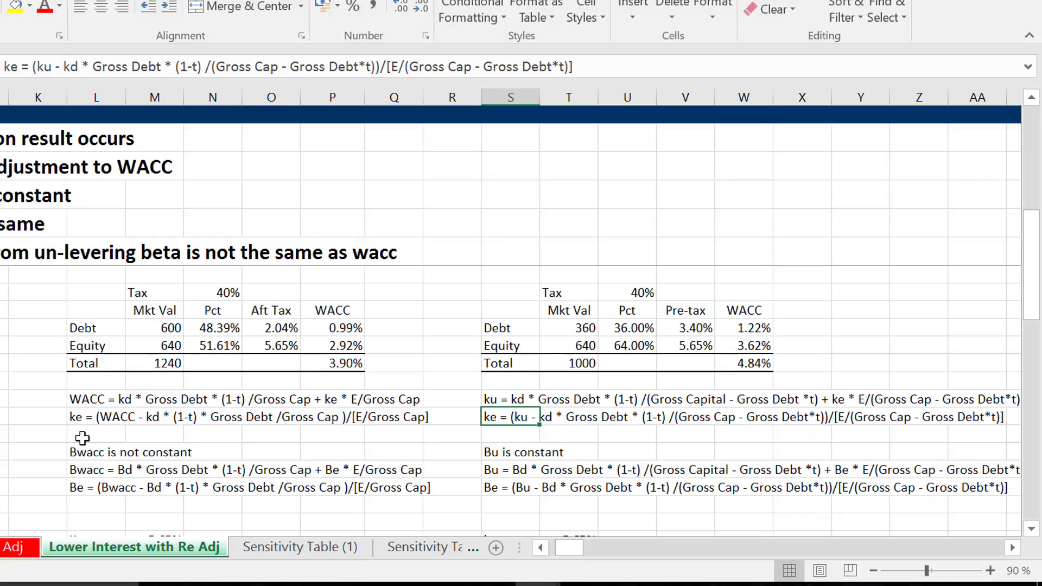
key(shift+space)
key(ctrl+shift+plus)
key(Up)
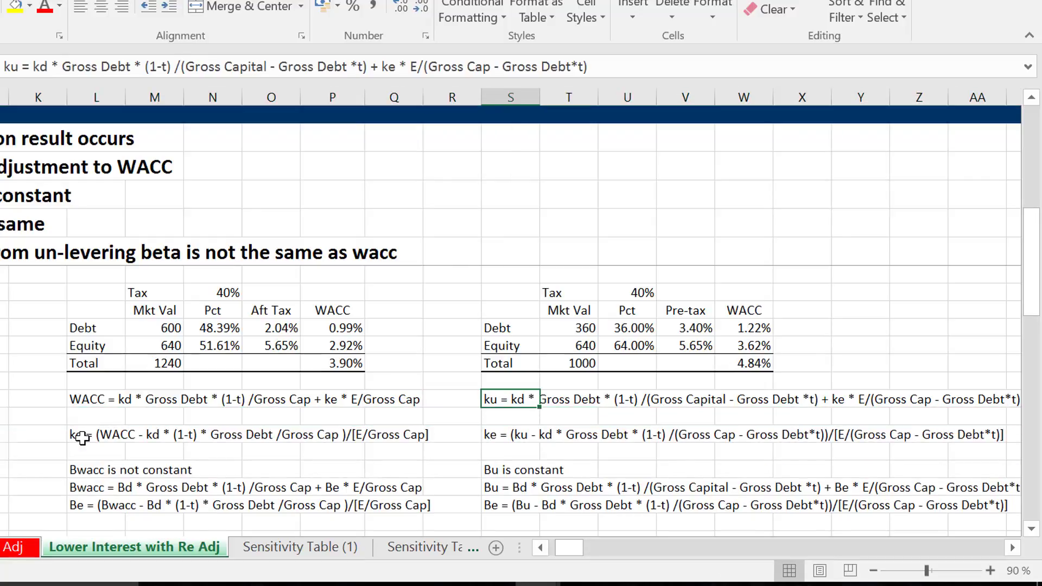
Inspect the cell formula behind the total WACC in the table above the ku formula
key(Up)
key(Up)
key(Right)
key(Right)
key(Right)
key(Right)
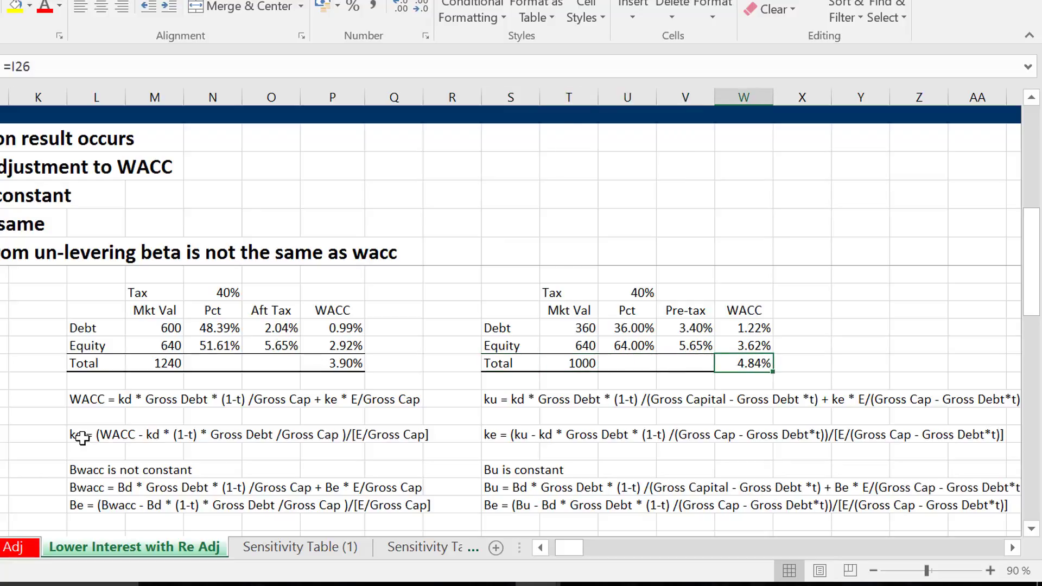
key(F2)
key(Escape)
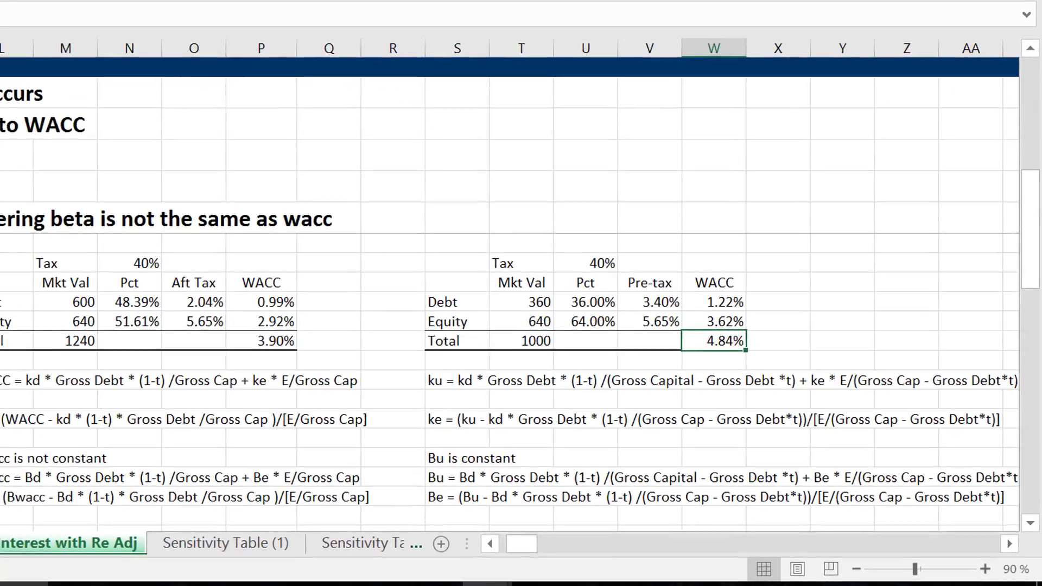
Examine the debt, equity and total entries in the WACC column of the table above the ku formula
key(Up)
key(Up)
key(Down)
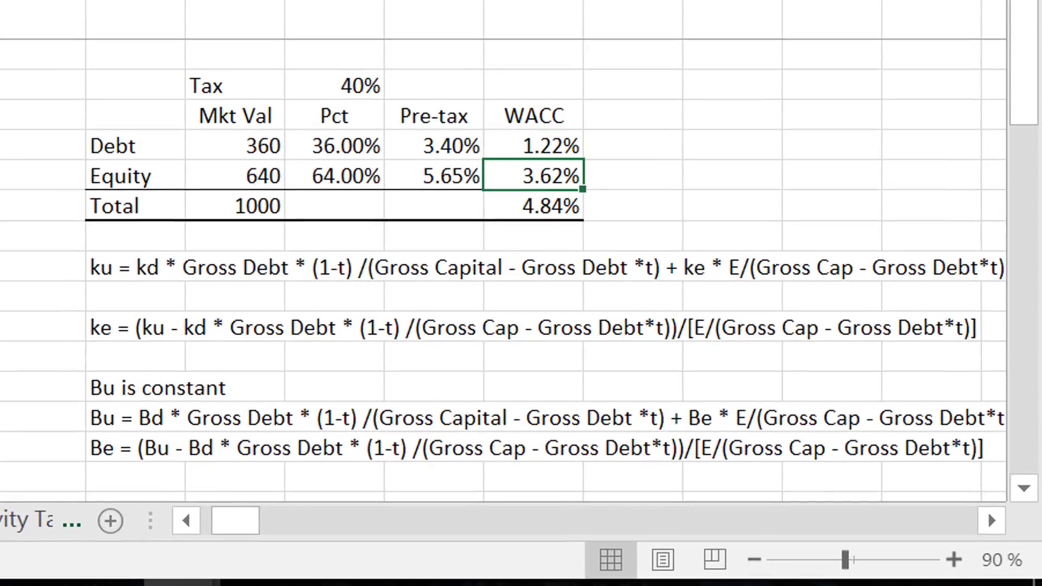
key(Down)
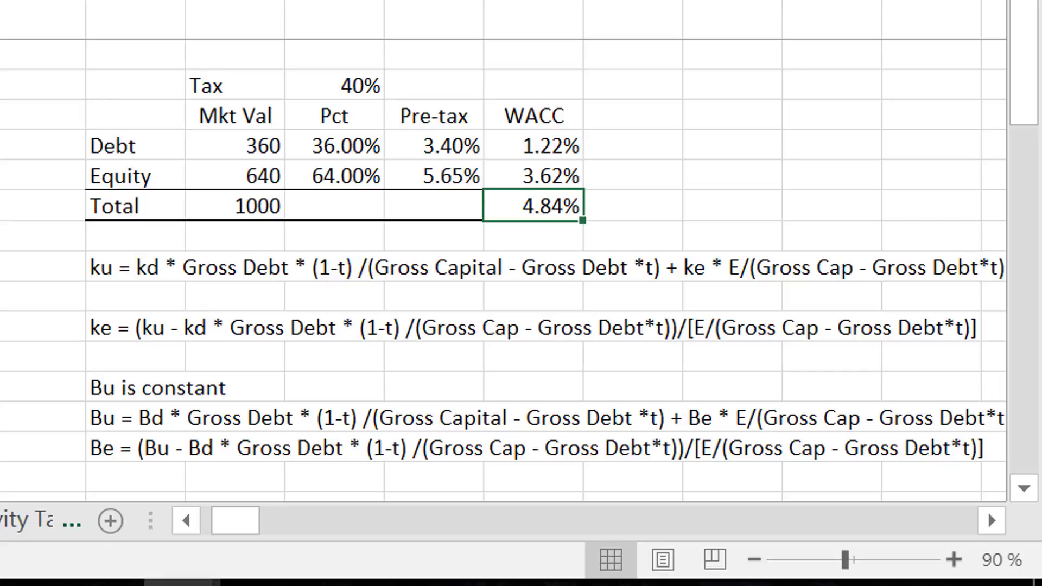
key(Up)
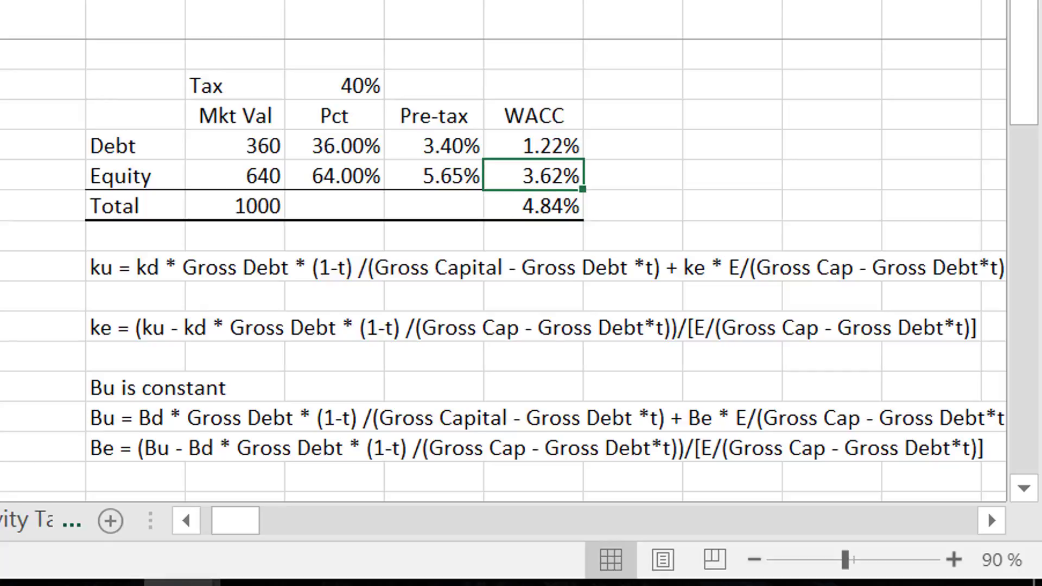
key(Up)
key(Down)
key(Down)
key(Down)
key(Up)
key(Down)
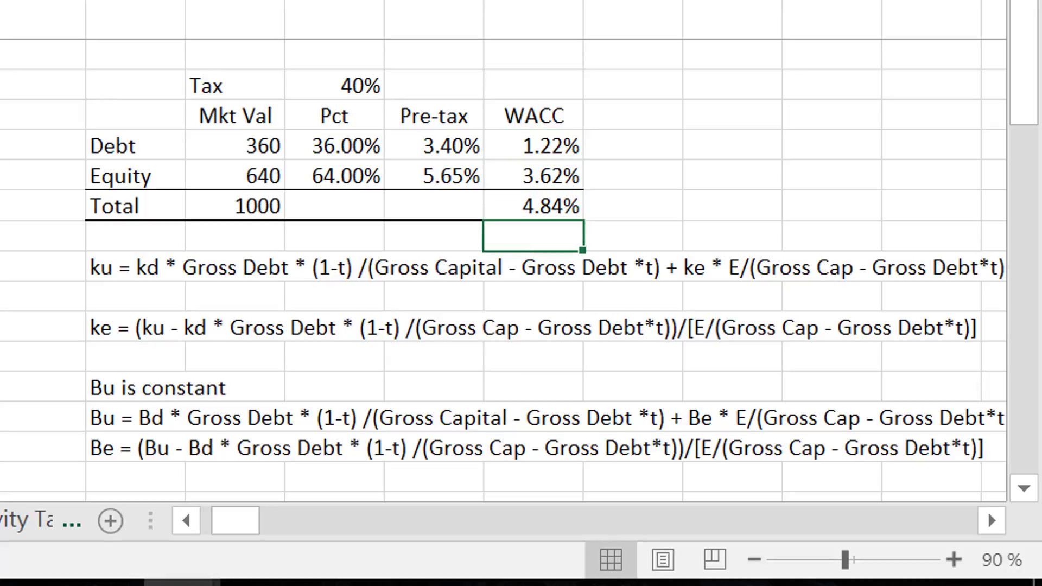
Read through the ku formula text from its kd debt term to its ke equity term
key(Left)
key(Left)
key(Down)
key(Left)
key(Left)
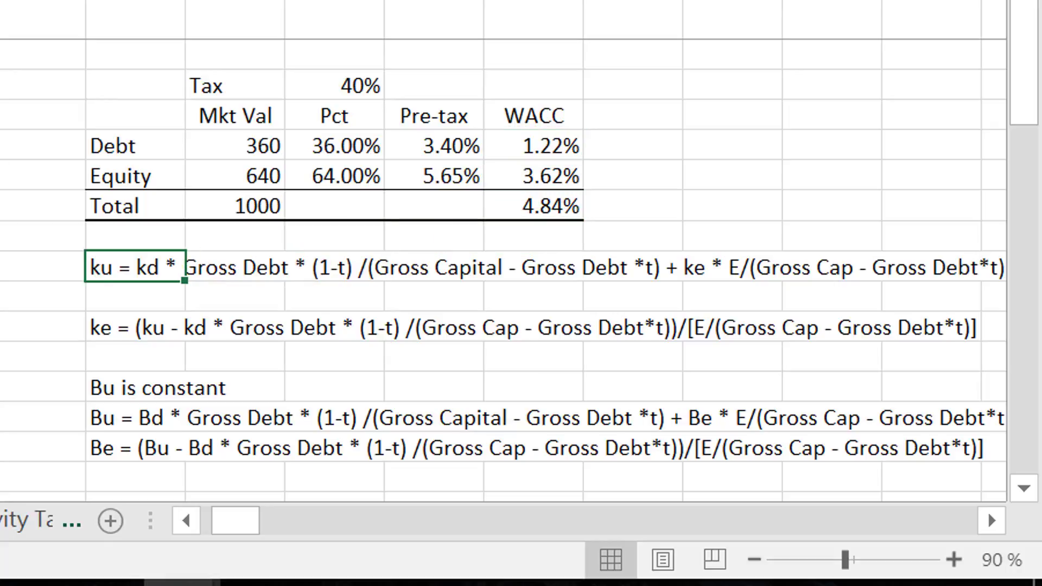
key(Right)
key(Right)
key(Right)
key(Right)
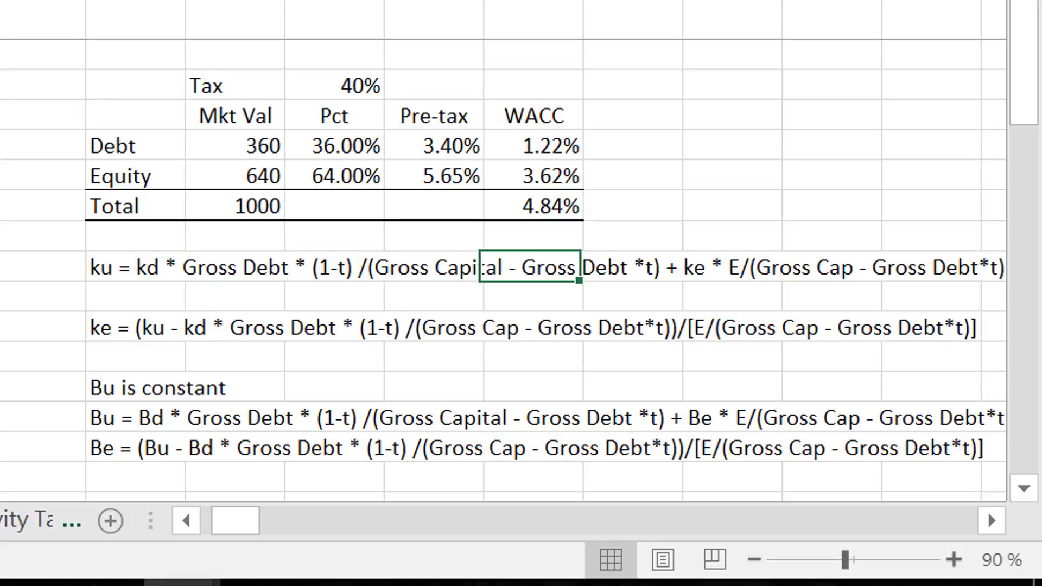
key(Right)
key(Right)
key(Right)
key(Right)
key(Right)
key(Right)
key(Right)
key(Right)
key(Right)
key(Left)
key(Left)
key(Left)
key(Left)
key(Left)
key(Left)
key(Left)
key(Left)
key(Left)
key(Left)
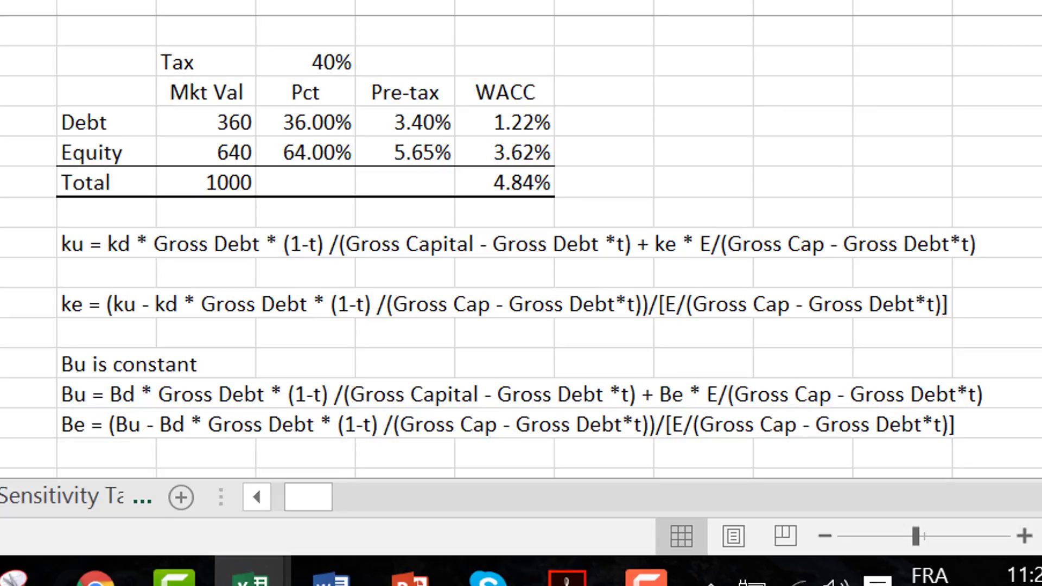
Review the debt and equity market values in the table above the ku formula
key(Right)
key(Right)
key(Right)
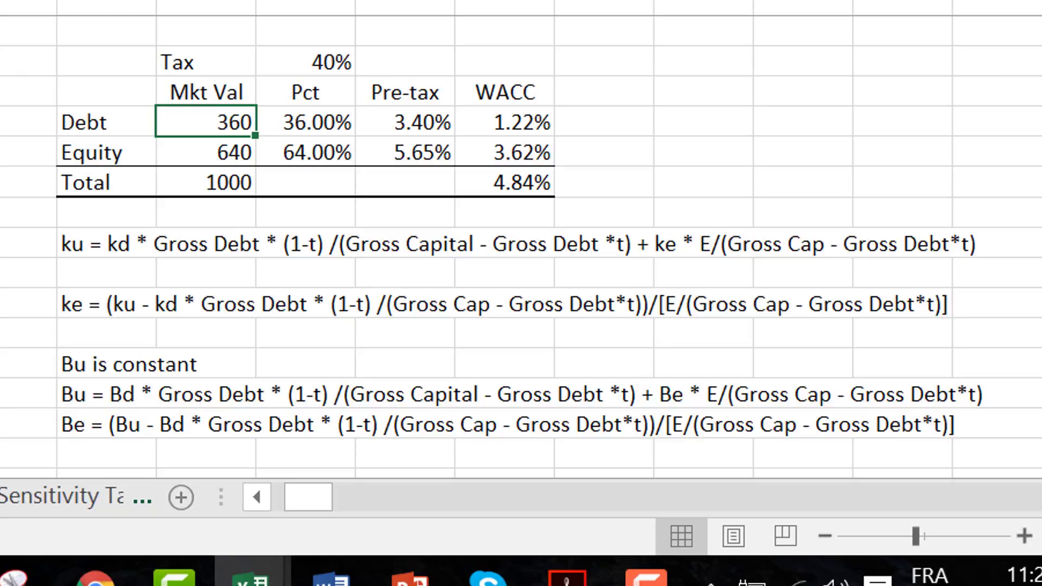
key(Down)
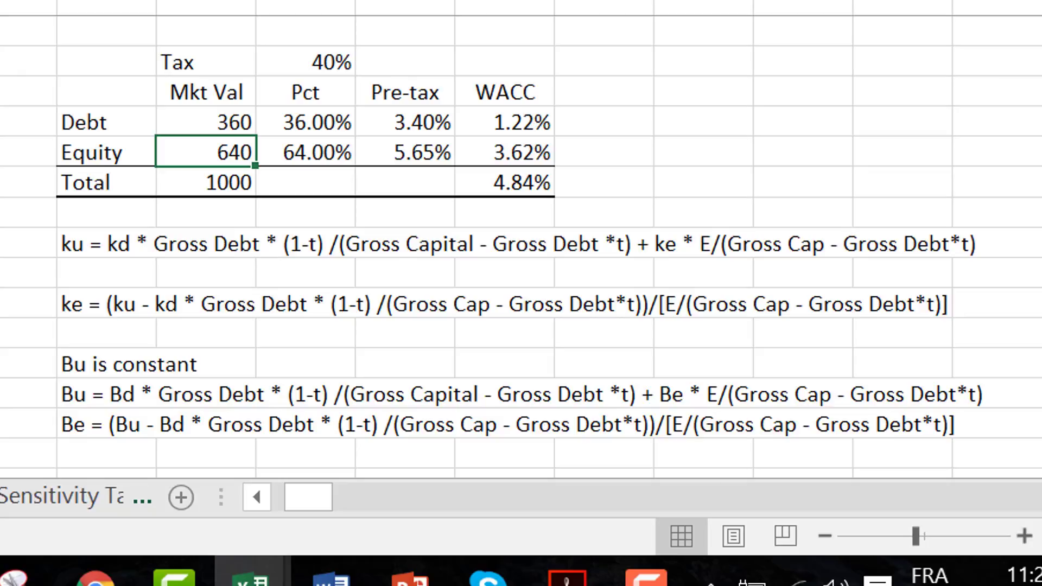
key(Down)
key(Down)
key(Down)
key(Down)
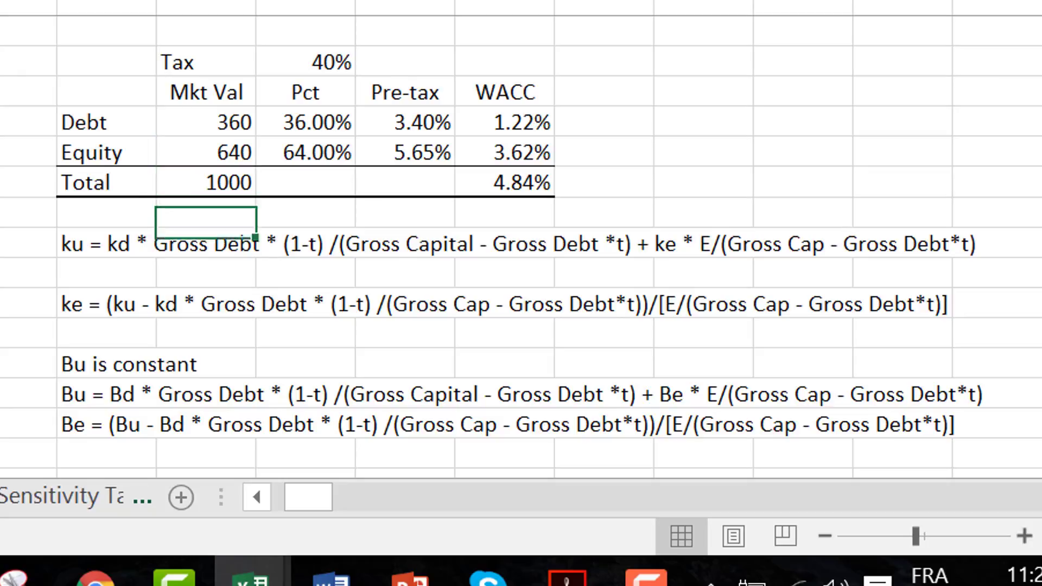
Duplicate the ku formula text into the blank row directly below it
key(Left)
key(Up)
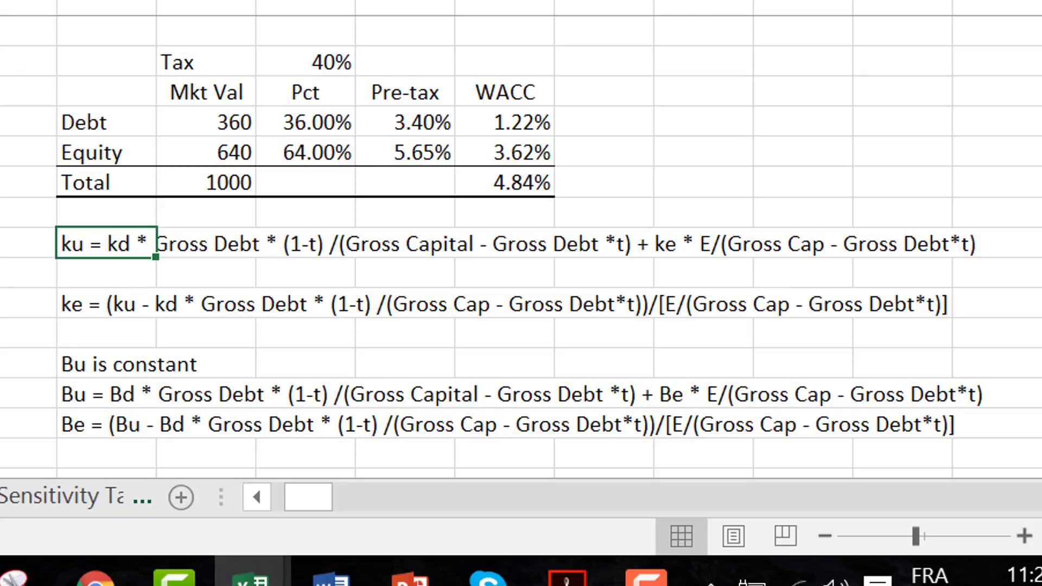
key(shift+Down)
key(ctrl+d)
key(Down)
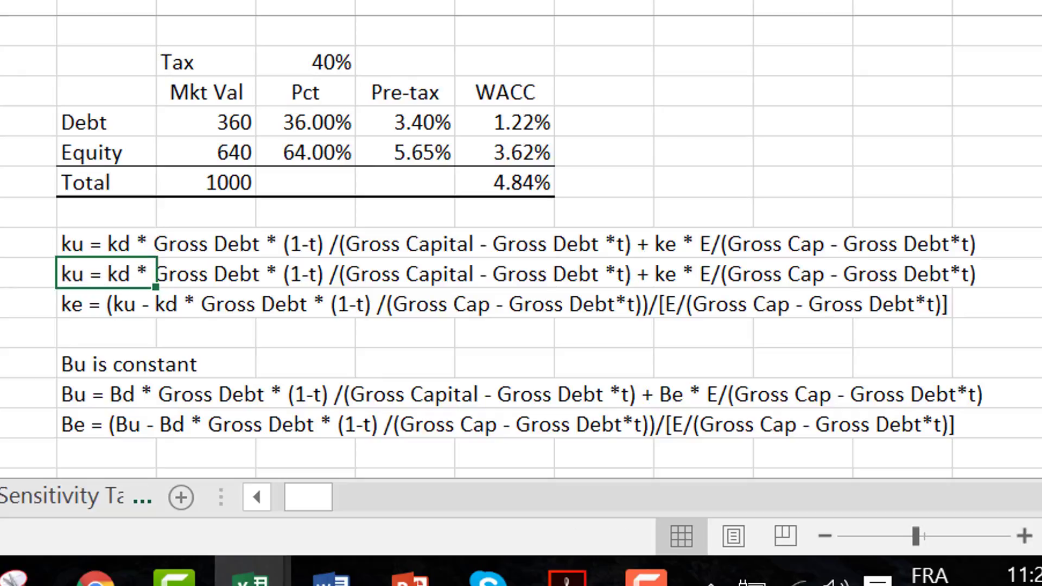
In the duplicated ku formula, replace "Gross Debt * (1-t)" with "Net Debt"
key(F2)
key(Left)
key(ctrl+Left)
key(ctrl+Left)
key(ctrl+Left)
key(ctrl+Left)
key(ctrl+Left)
key(ctrl+Left)
key(ctrl+Left)
key(ctrl+Left)
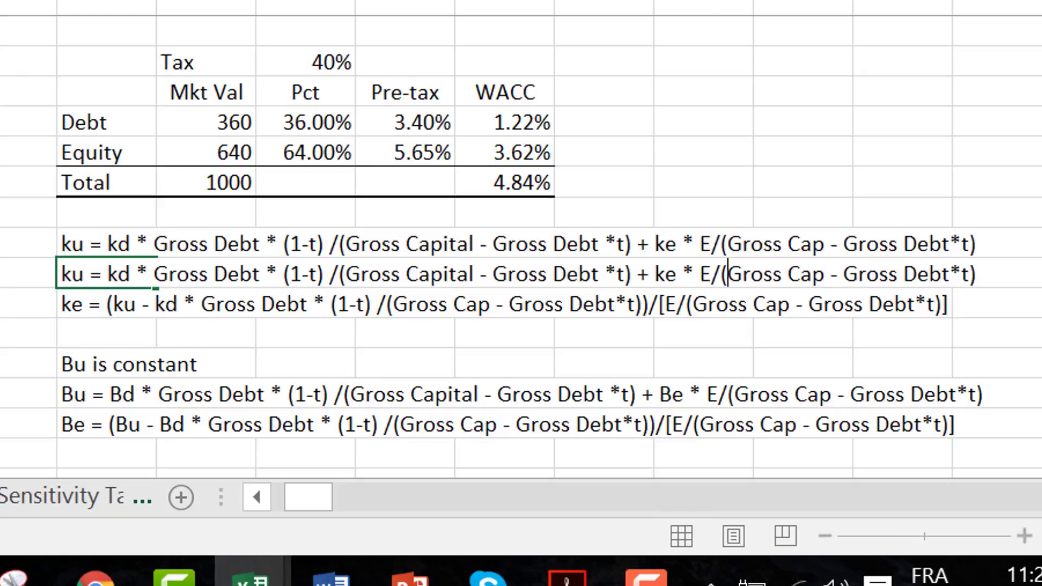
key(ctrl+Left)
key(ctrl+Left)
key(ctrl+Left)
key(Right)
key(BackSpace)
key(BackSpace)
key(BackSpace)
key(BackSpace)
key(BackSpace)
key(BackSpace)
key(BackSpace)
key(BackSpace)
key(BackSpace)
key(BackSpace)
key(BackSpace)
key(BackSpace)
key(BackSpace)
key(BackSpace)
key(BackSpace)
key(BackSpace)
key(BackSpace)
key(BackSpace)
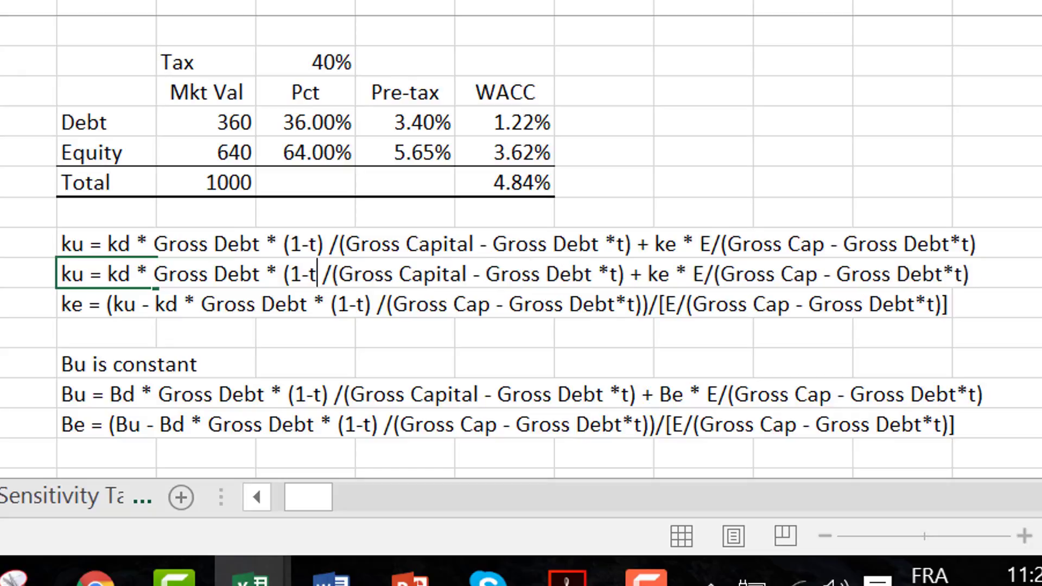
text(N)
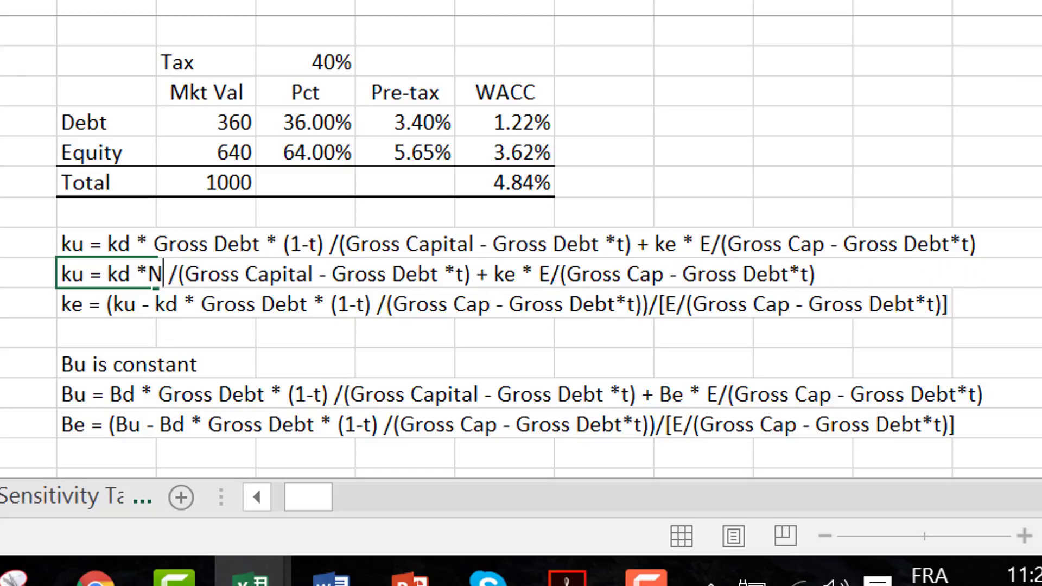
key(BackSpace)
text(Net De)
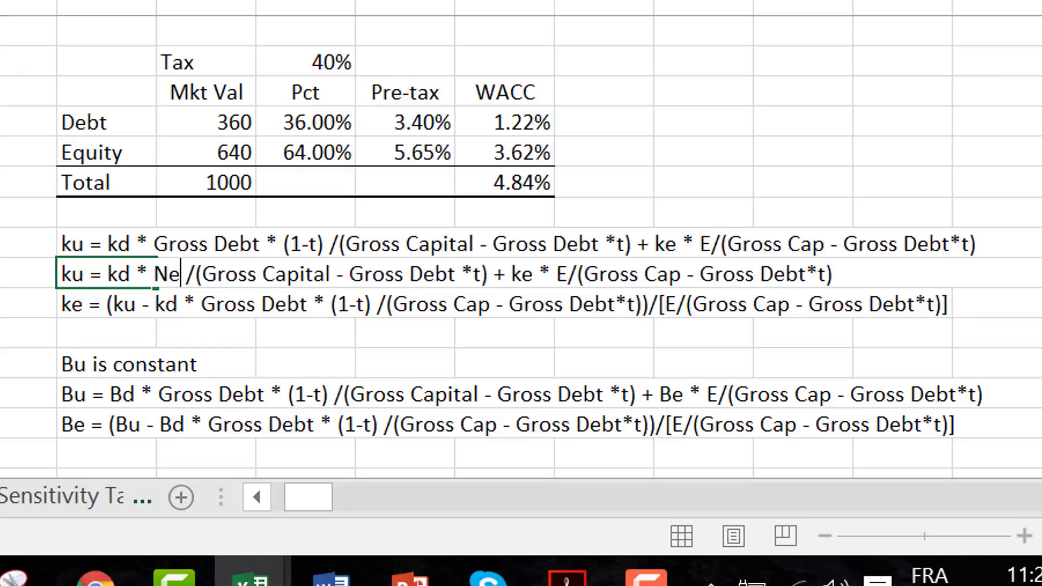
text(bt)
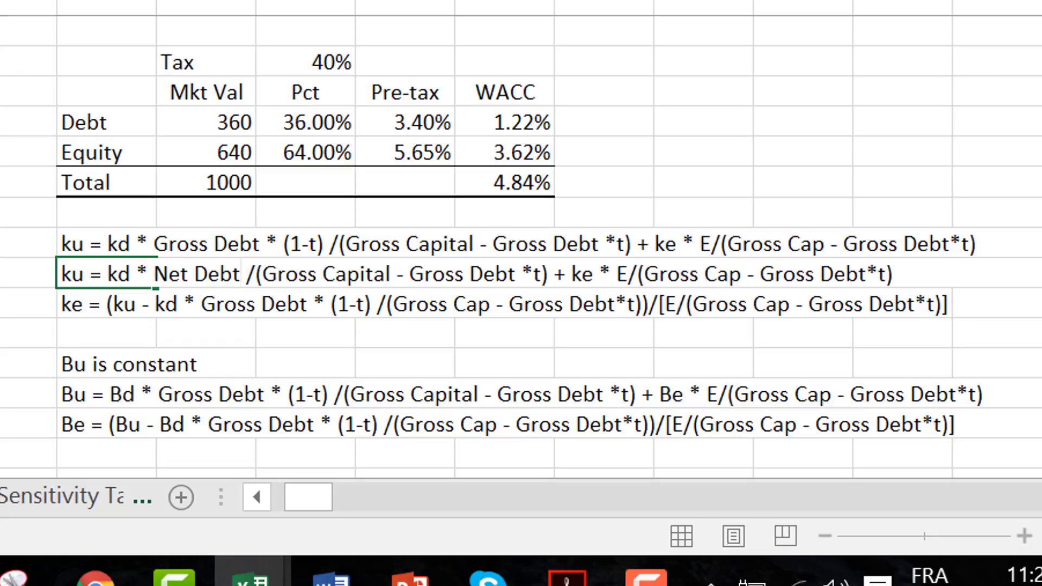
In the duplicated ku formula's kd term, replace "Gross Capital - Gross Debt *t" in the denominator with "Net Capital"
key(Right)
key(Right)
text(Net Ca)
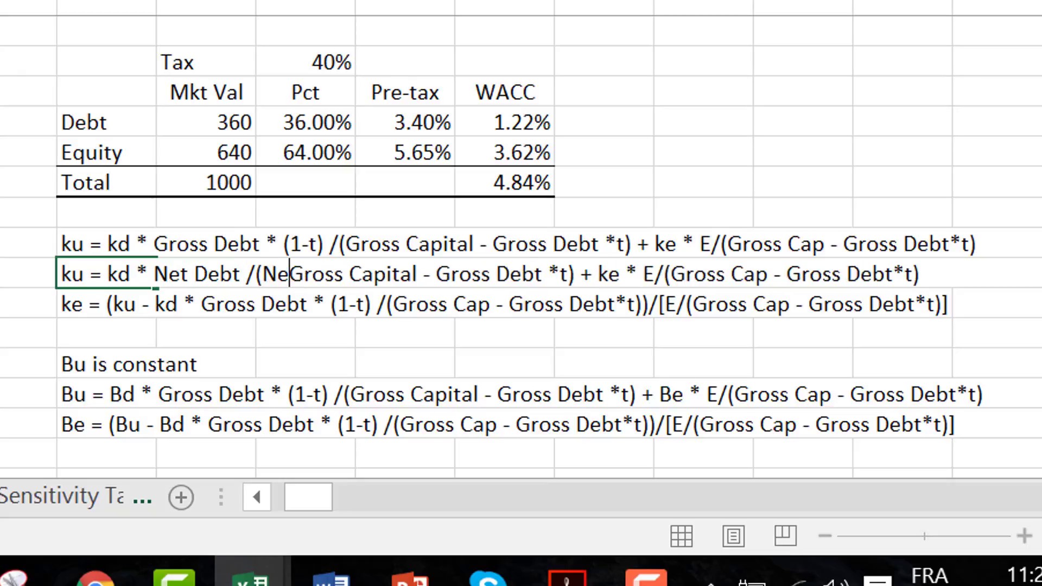
key(BackSpace)
key(BackSpace)
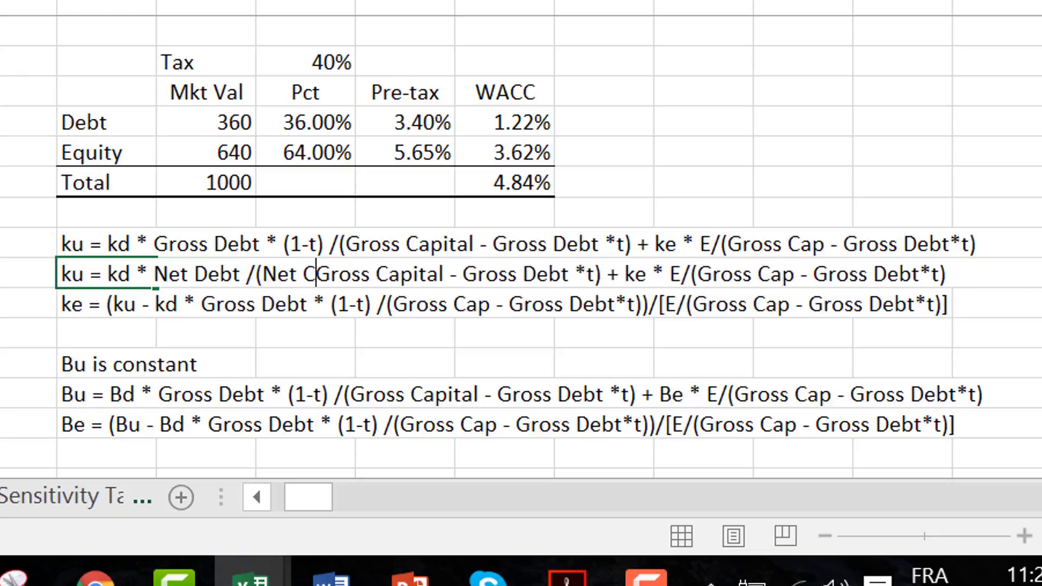
text(Cap)
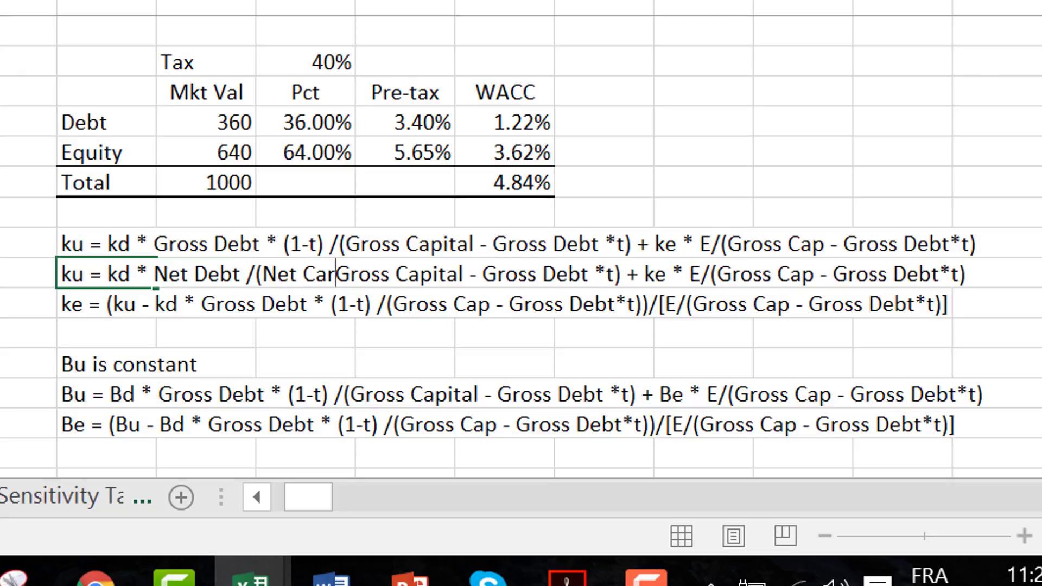
key(BackSpace)
text(ital)
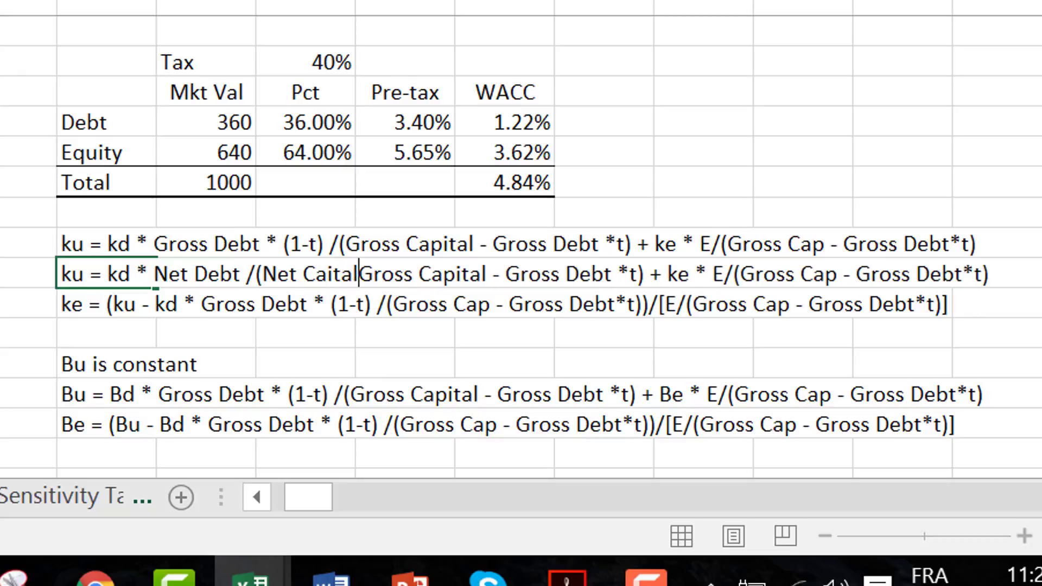
key(BackSpace)
key(BackSpace)
key(BackSpace)
key(BackSpace)
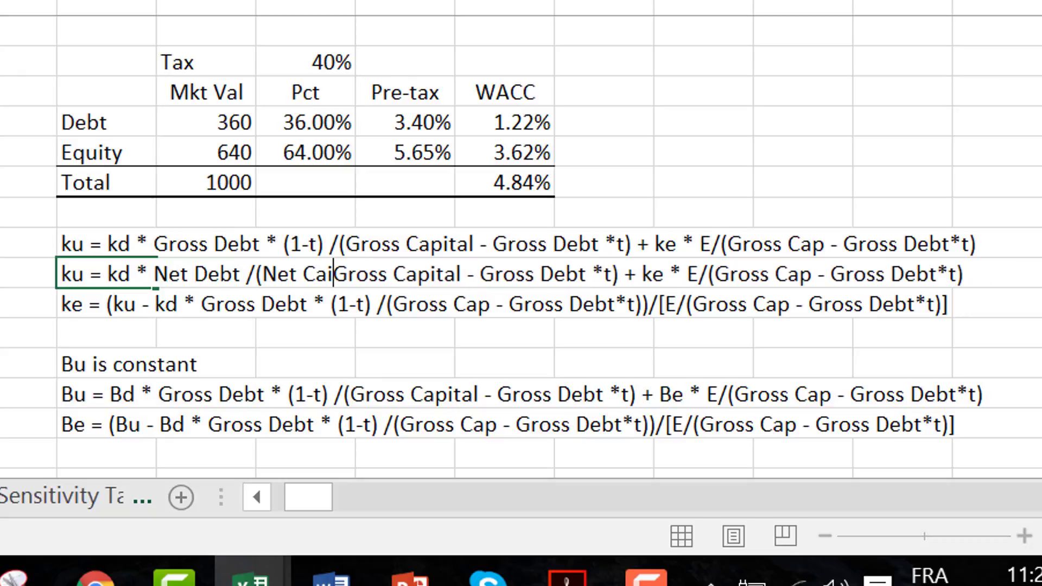
text(pital)
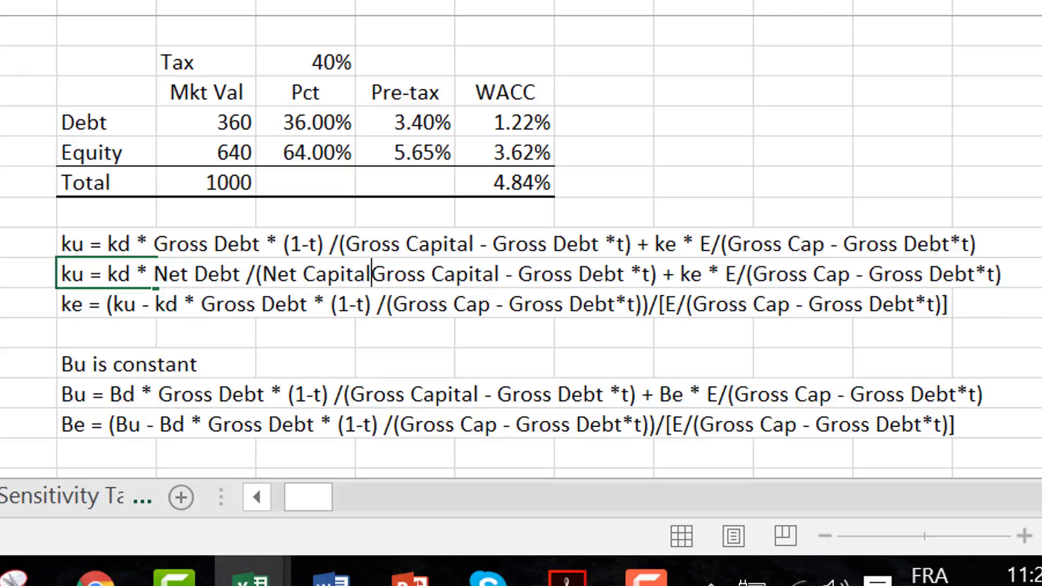
key(Delete)
key(Delete)
key(Delete)
key(Delete)
key(Delete)
key(Delete)
key(Delete)
key(Delete)
key(Delete)
key(Delete)
key(Delete)
key(Delete)
key(Delete)
key(Delete)
key(Delete)
key(Delete)
key(Delete)
key(Delete)
key(Delete)
key(Delete)
key(Delete)
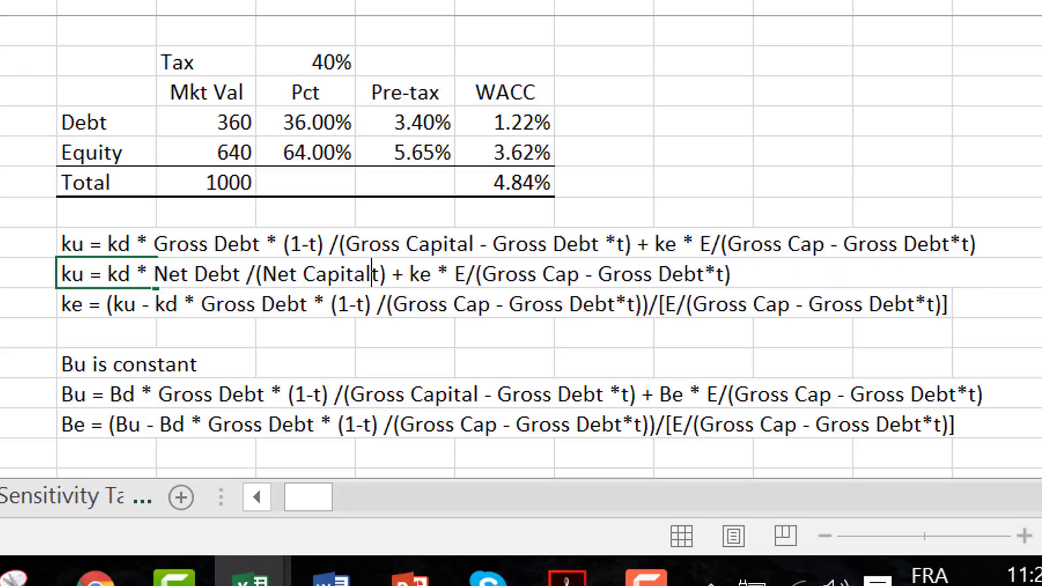
In the duplicated ku formula's ke term, replace "Gross Cap - Gross Debt*t" with "Net Capital" and commit the cell
key(Right)
key(Right)
key(Right)
key(Right)
key(Right)
key(Right)
key(Right)
key(Right)
key(Right)
key(Right)
key(Right)
key(Right)
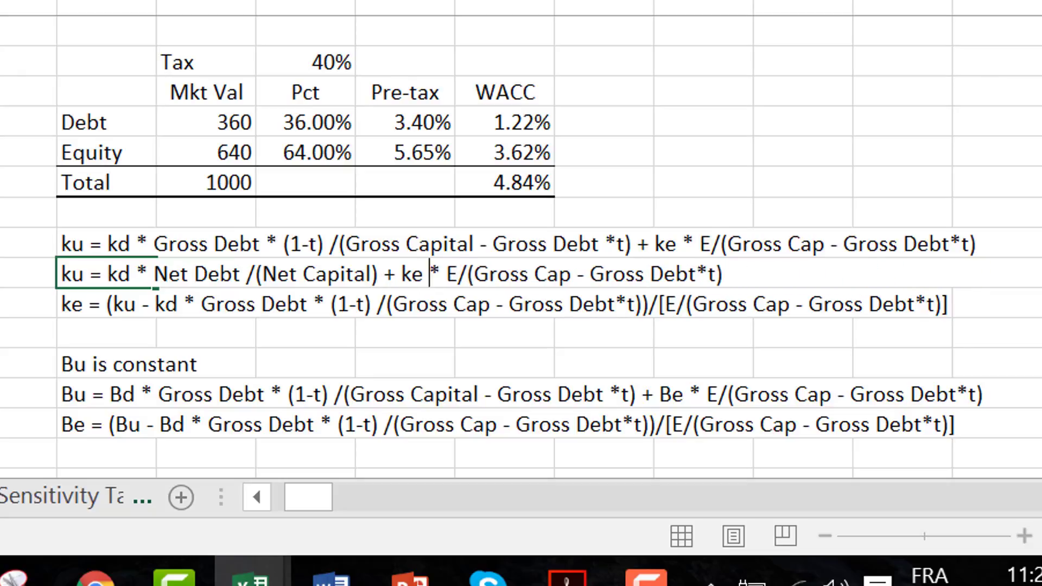
text(Net Capita)
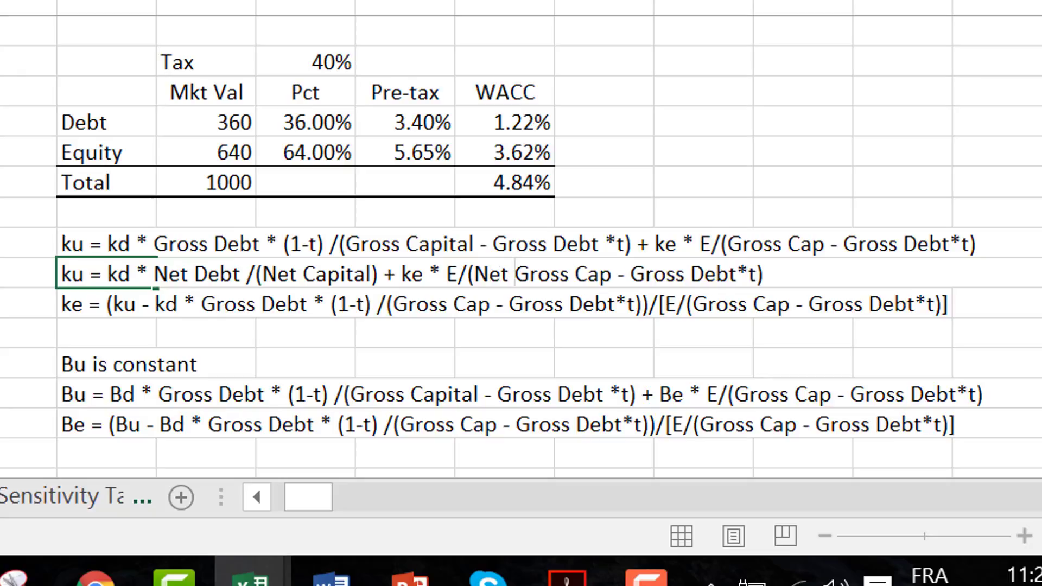
text(l)
key(Delete)
key(Delete)
key(Delete)
key(Delete)
key(Delete)
key(Delete)
key(Delete)
key(Delete)
key(Delete)
key(Delete)
key(Delete)
key(Delete)
key(Delete)
key(Delete)
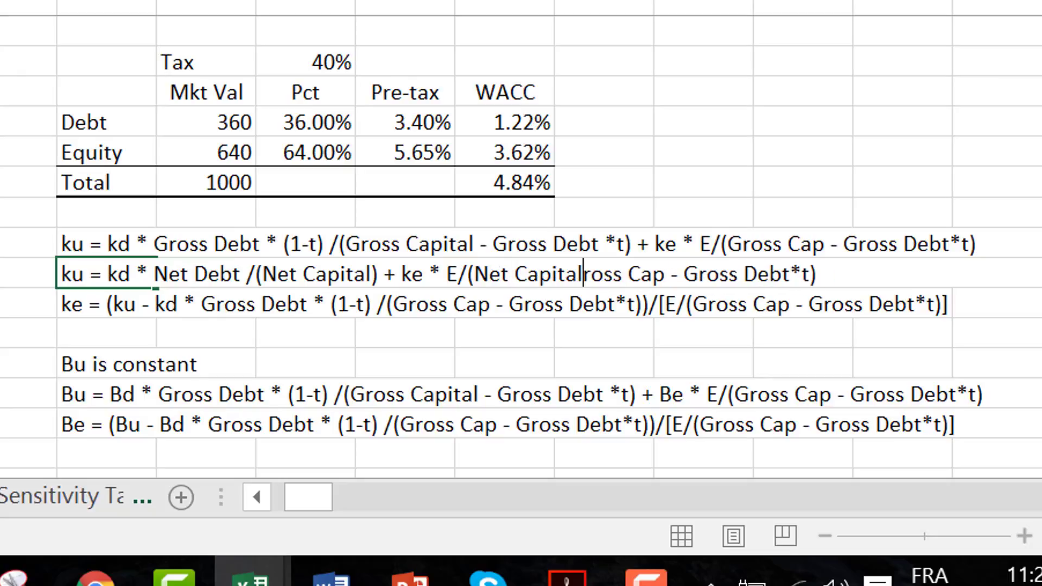
key(Delete)
key(Delete)
key(Delete)
key(Delete)
key(Delete)
key(Delete)
key(Delete)
key(Delete)
key(Delete)
key(Delete)
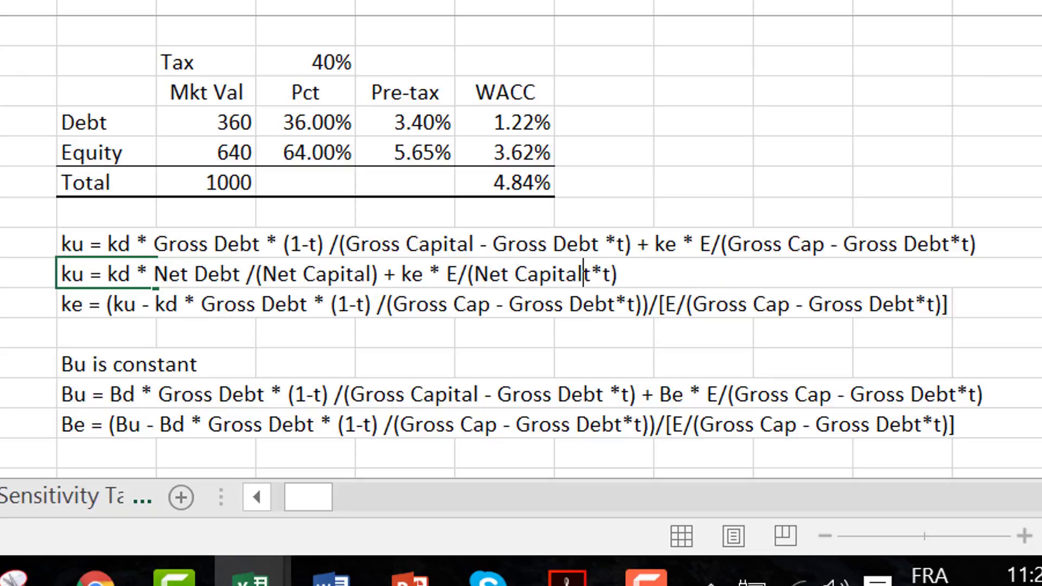
key(Return)
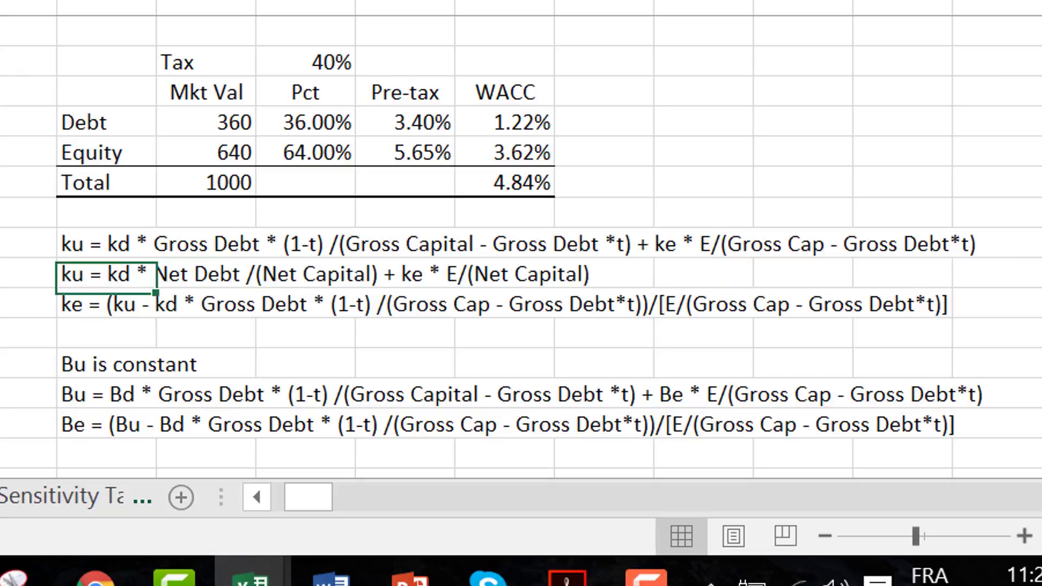
Examine the total market value in the after-tax WACC table that uses gross debt
key(Up)
key(Up)
key(Up)
key(Right)
key(Left)
key(Left)
key(Left)
key(Left)
key(Left)
key(Left)
key(Left)
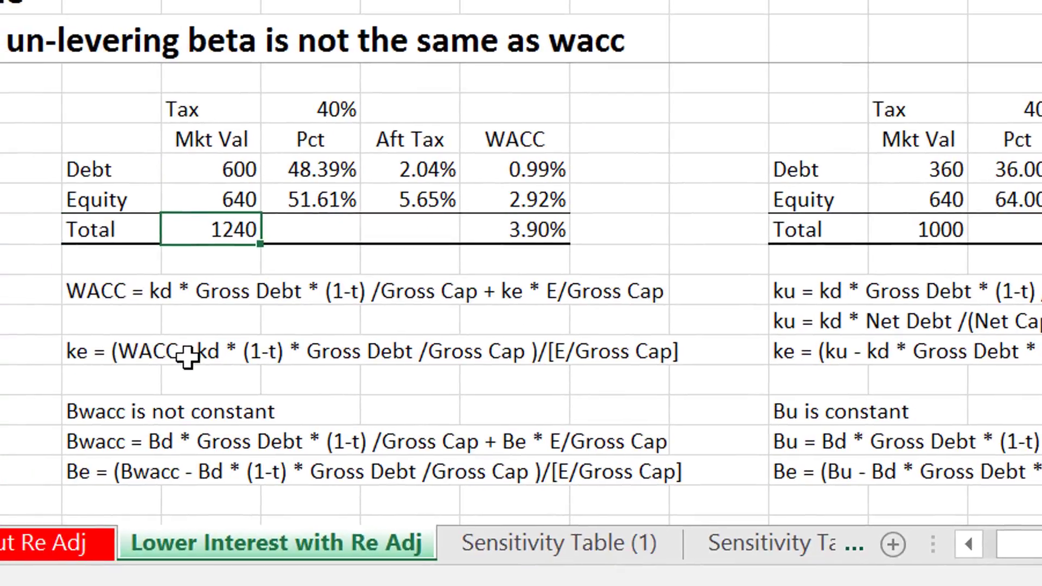
Duplicate the ke formula based on ku into the blank row directly above "Bu is constant"
key(Down)
key(Down)
key(Down)
key(Down)
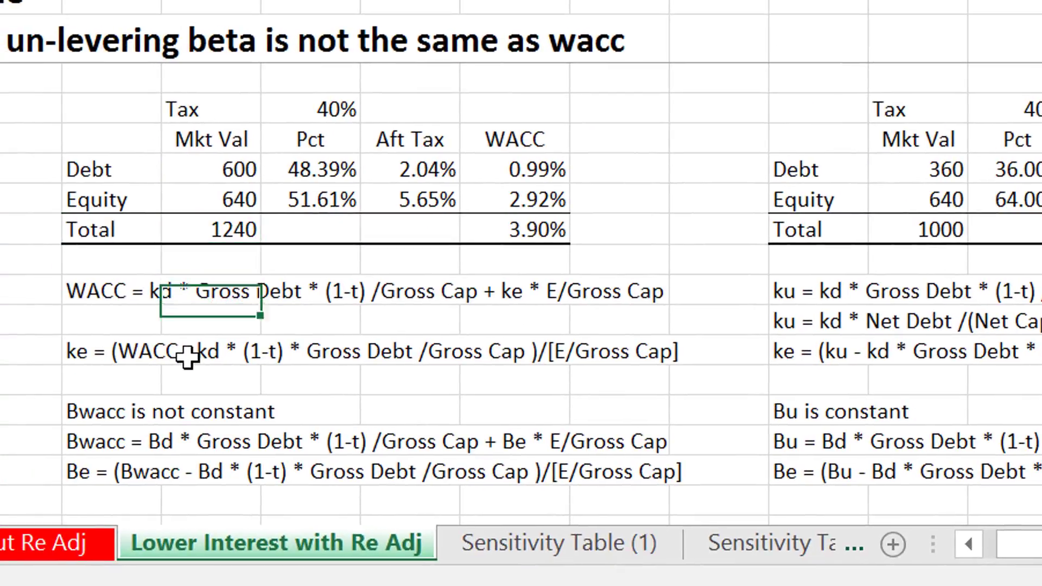
key(Right)
key(Right)
key(Right)
key(Right)
key(Right)
key(Right)
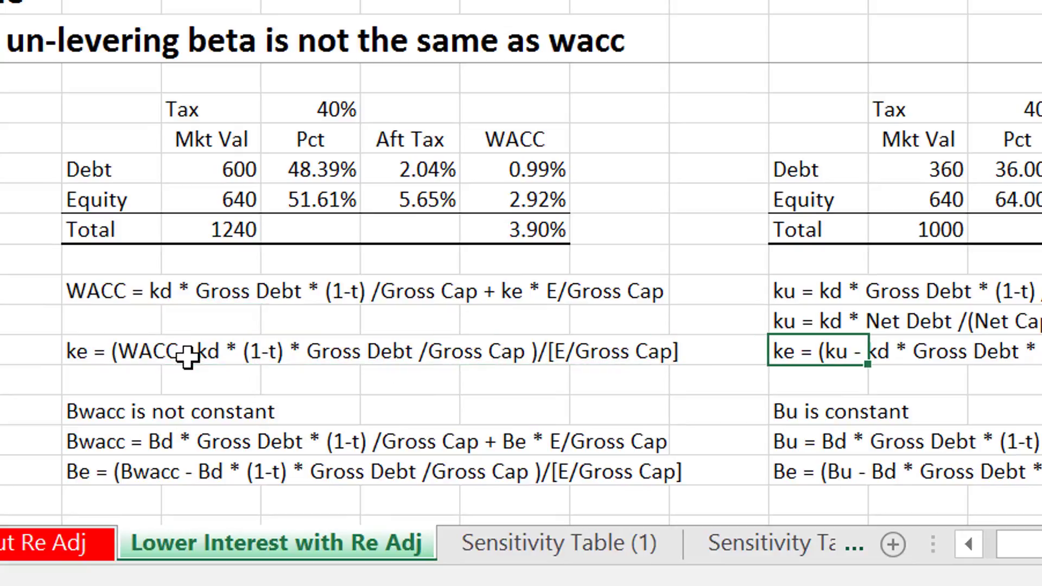
key(Down)
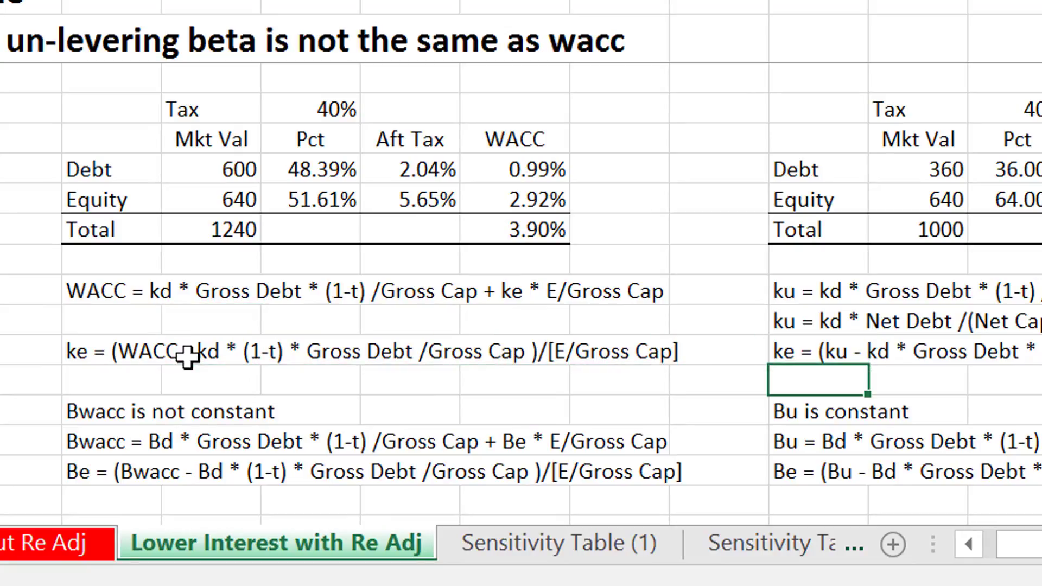
key(Up)
key(shift+Down)
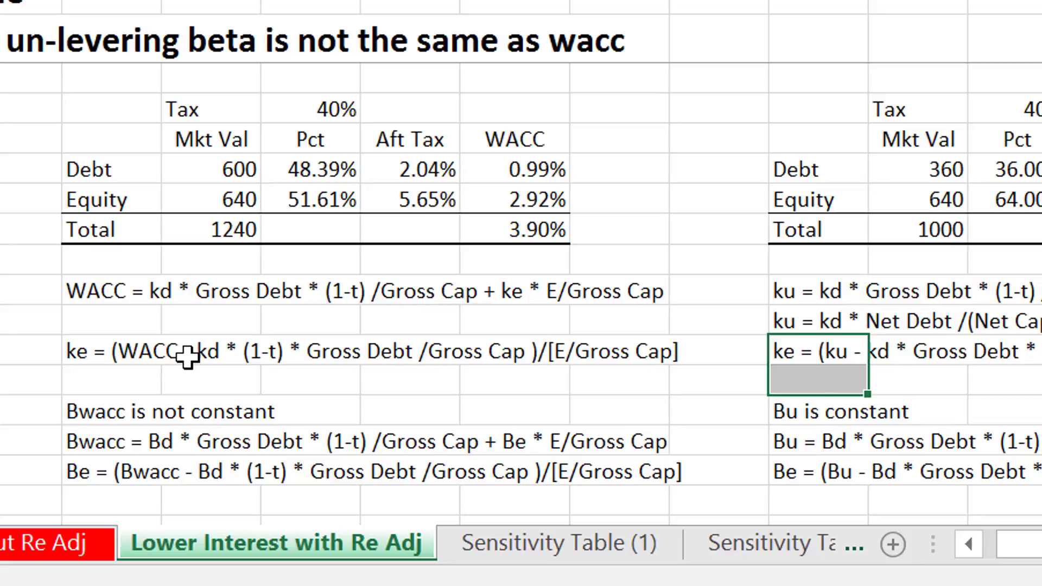
key(ctrl+d)
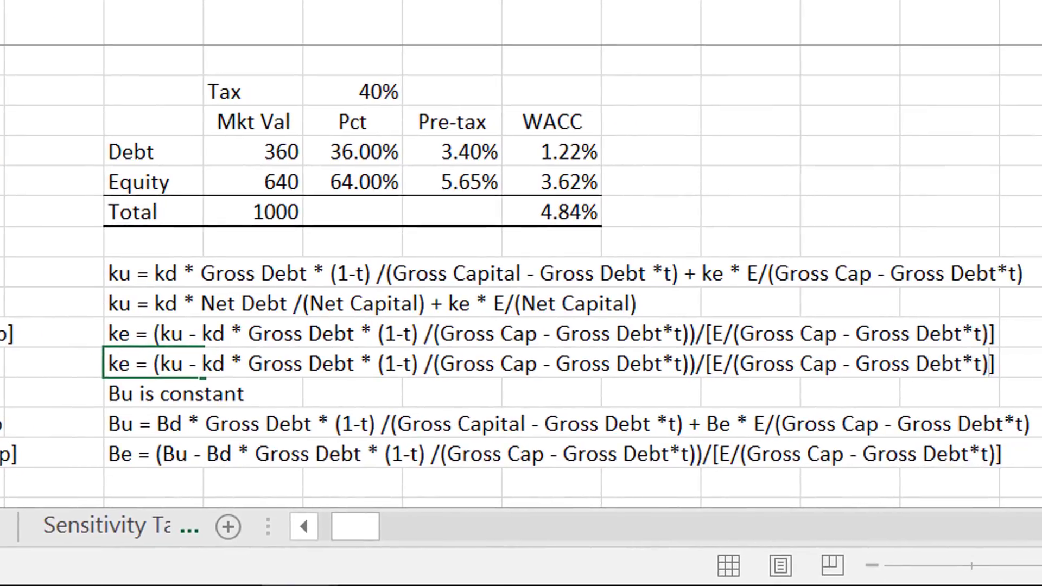
key(ctrl+Left)
key(ctrl+Left)
key(ctrl+Left)
key(ctrl+Left)
key(ctrl+Left)
key(ctrl+Left)
key(ctrl+Left)
key(ctrl+Left)
key(ctrl+Left)
key(ctrl+Left)
key(ctrl+Left)
key(Escape)
key(Up)
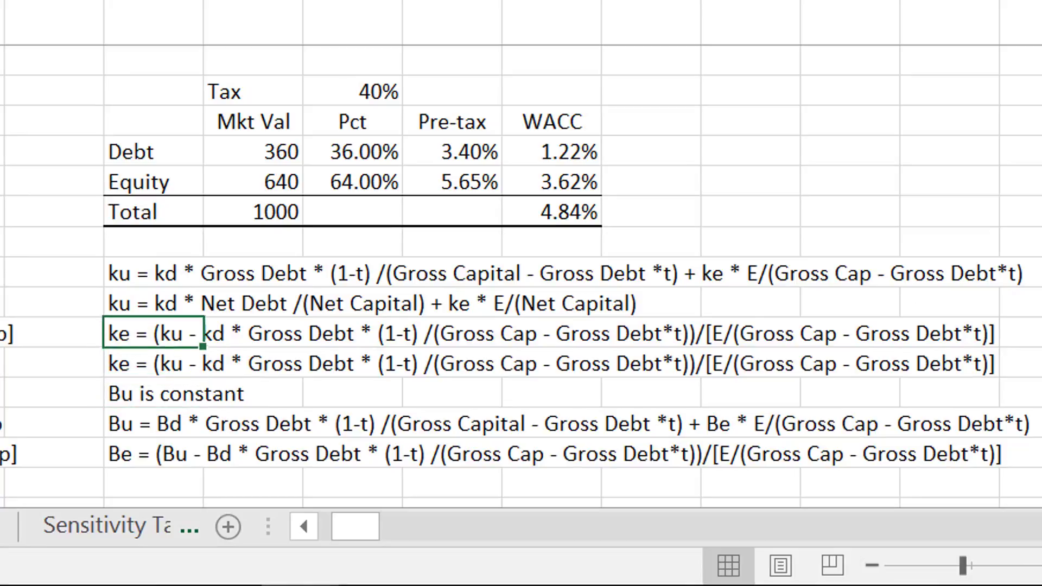
key(Up)
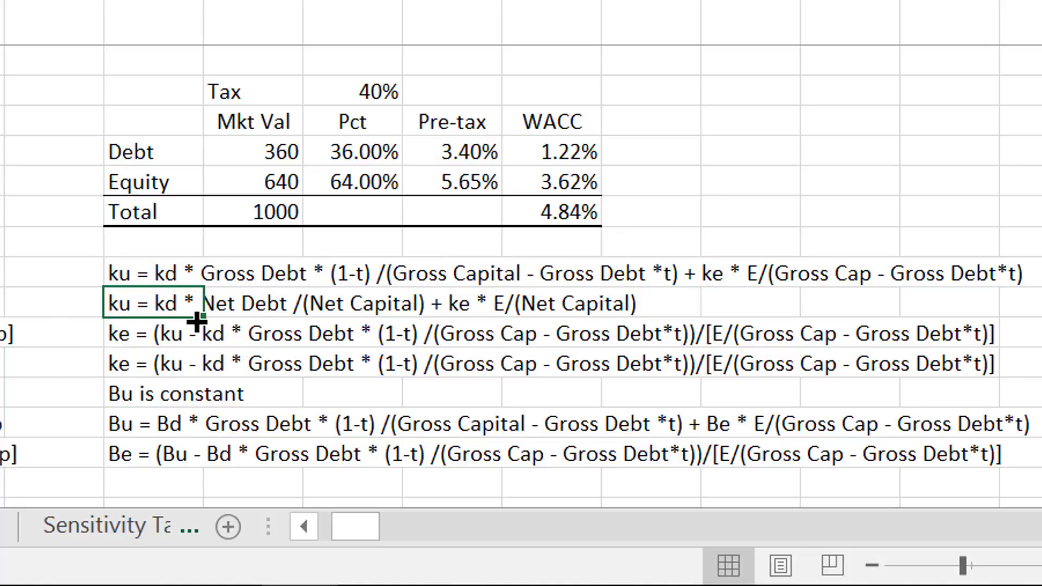
In the duplicated ke formula above "Bu is constant", replace "Gross Debt * (1-t)" in the kd term with "Net Debt"
click(140, 365)
key(F2)
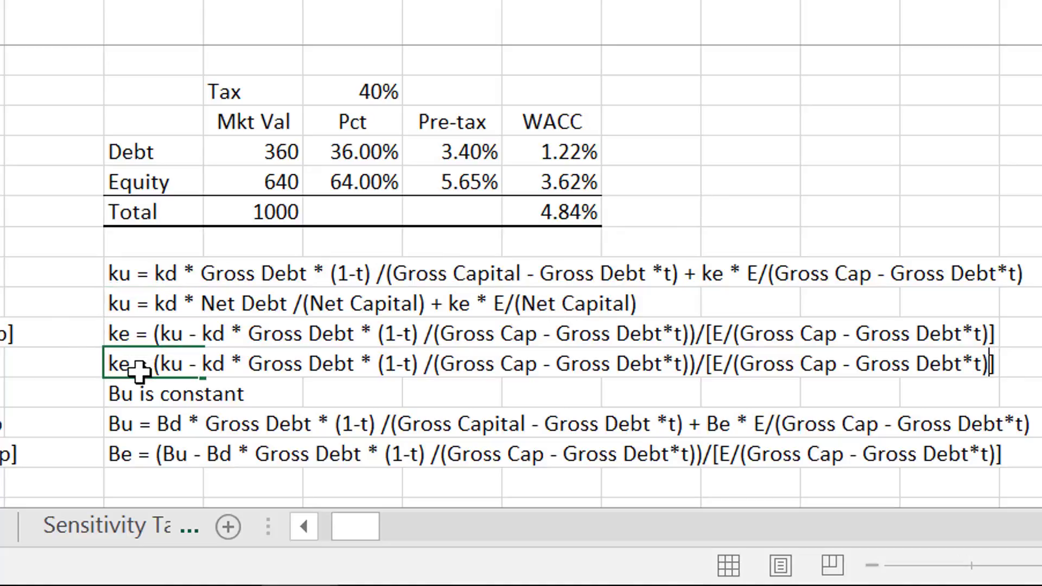
key(Left)
key(Left)
key(Left)
key(Left)
key(Left)
key(Left)
key(Left)
key(Left)
key(Left)
key(Left)
key(Left)
key(Left)
key(Left)
key(Left)
key(Left)
key(Left)
key(Left)
key(Left)
key(Left)
key(Left)
key(Left)
key(Left)
key(Left)
key(Left)
key(Left)
key(Left)
key(Left)
key(Left)
key(Left)
key(Left)
key(Left)
key(Left)
key(Left)
key(Left)
key(Left)
key(Left)
key(Left)
key(Left)
key(Left)
key(Left)
key(BackSpace)
key(BackSpace)
key(BackSpace)
key(BackSpace)
key(BackSpace)
key(BackSpace)
key(BackSpace)
key(BackSpace)
key(BackSpace)
key(BackSpace)
key(BackSpace)
key(BackSpace)
key(BackSpace)
key(BackSpace)
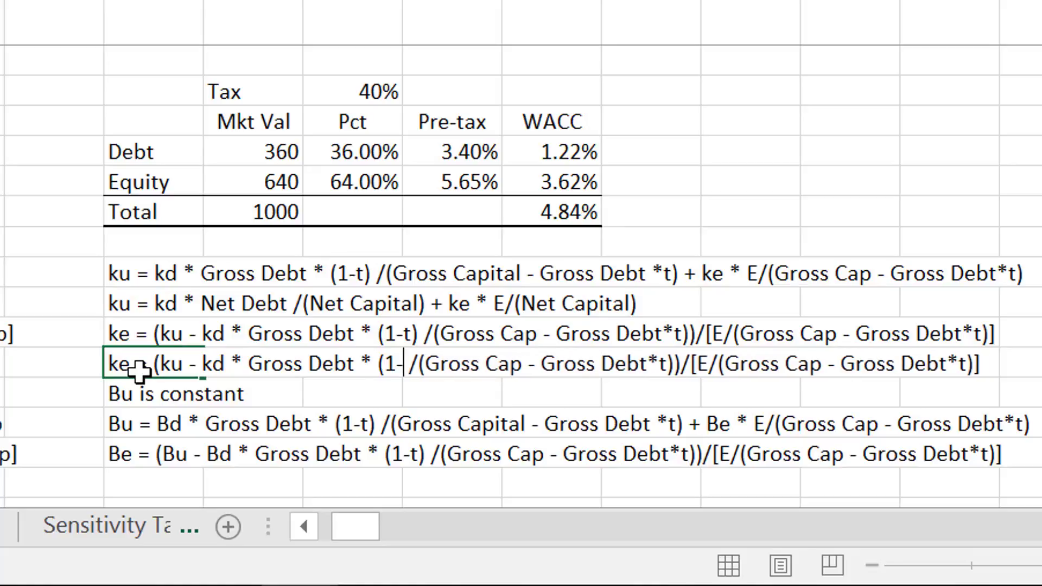
key(BackSpace)
key(BackSpace)
key(BackSpace)
key(BackSpace)
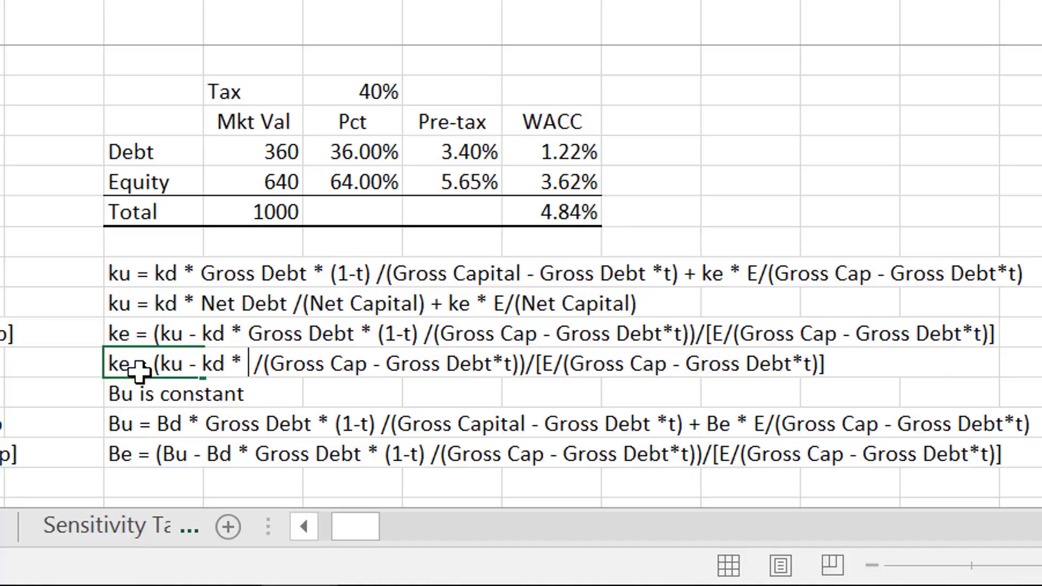
text(Net D)
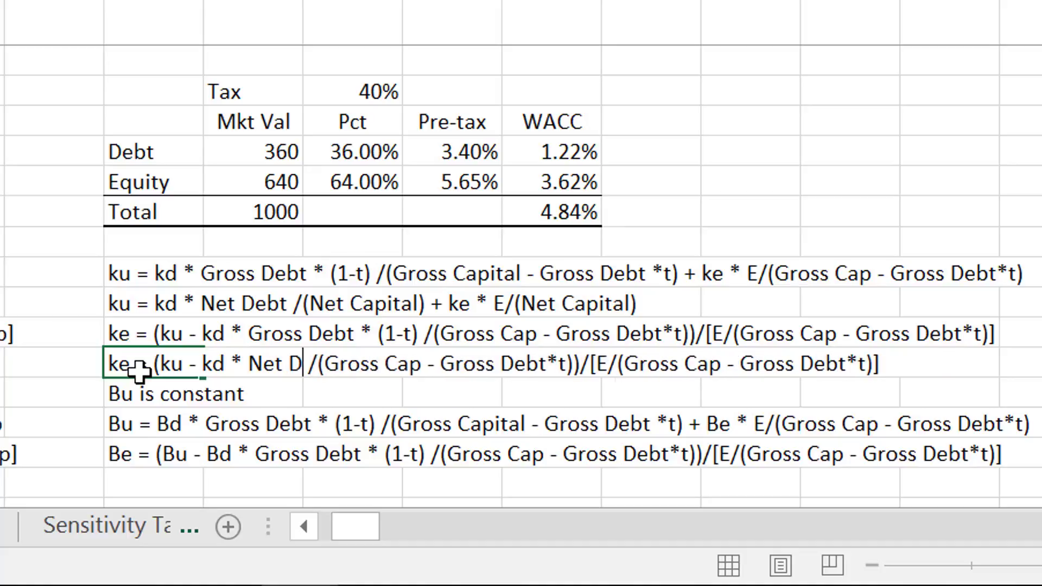
text(ebt)
In the duplicated ke formula's kd term, replace the denominator "Gross Cap - Gross Debt*t" with "Net Capital"
key(Right)
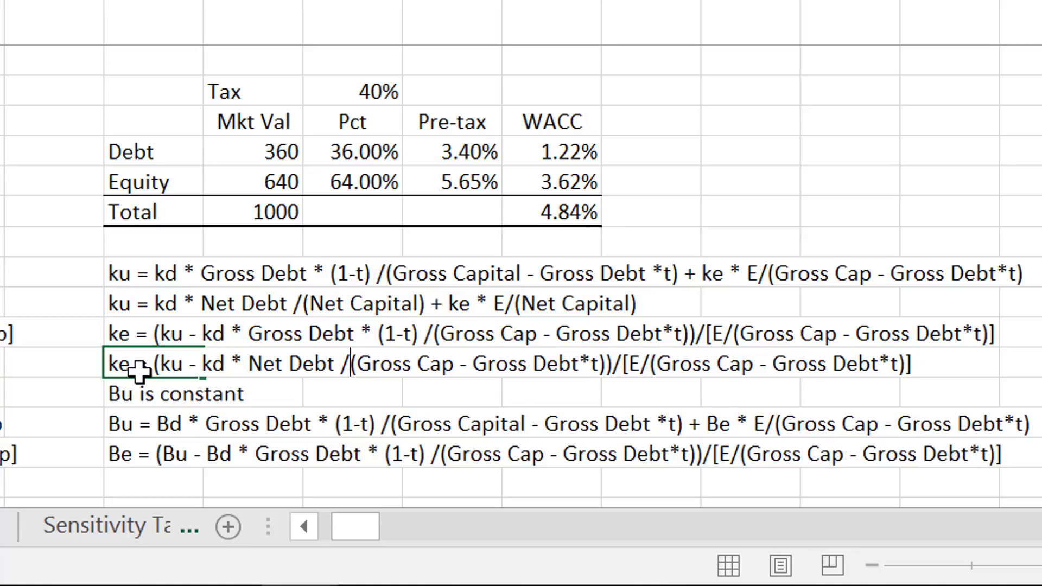
key(Right)
text(Net C)
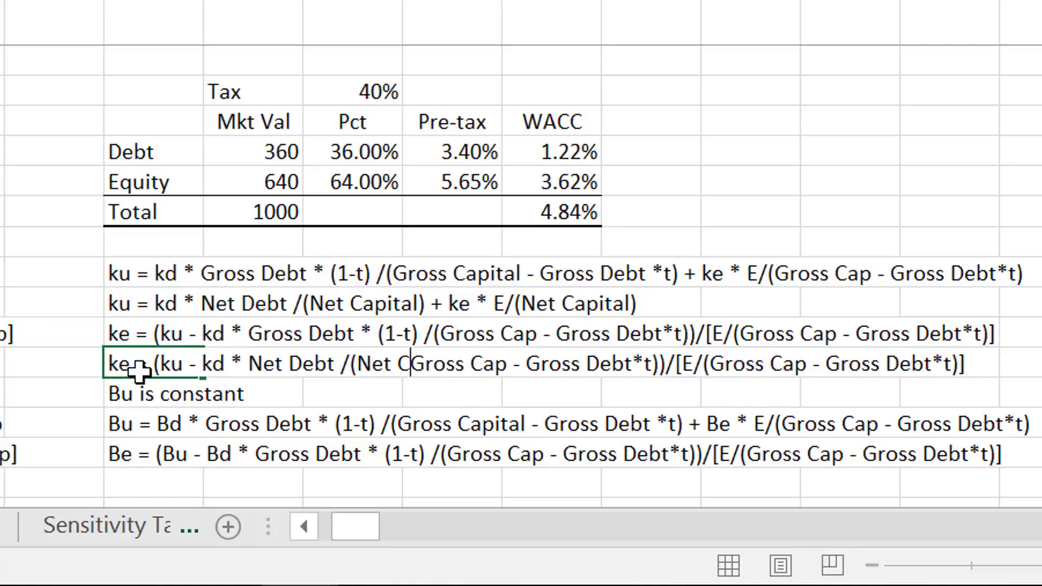
text(apital)
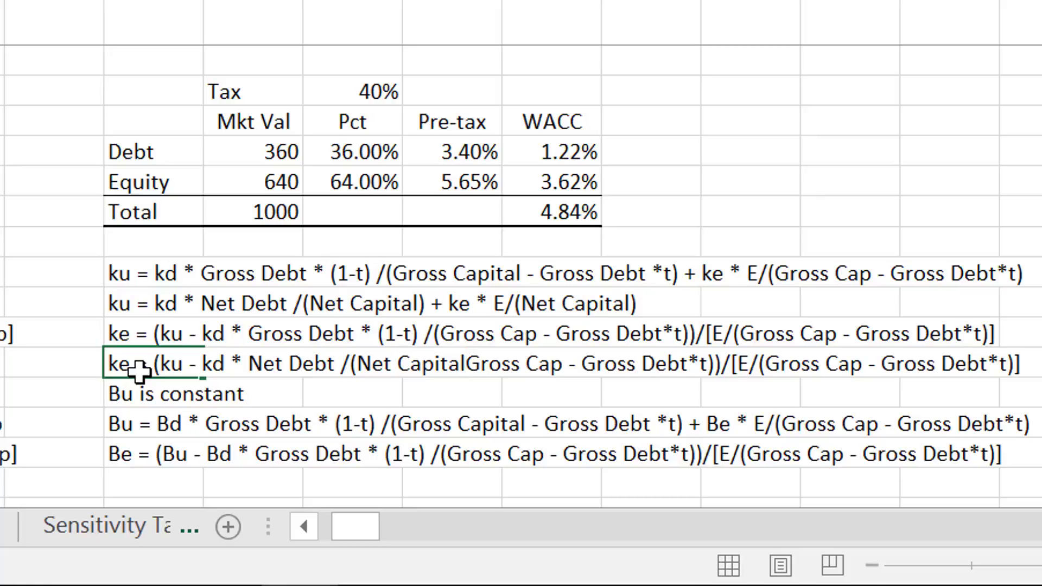
key(Delete)
key(Delete)
key(Delete)
key(Delete)
key(Delete)
key(Delete)
key(Delete)
key(Delete)
key(Delete)
key(Delete)
key(Delete)
key(Delete)
key(Delete)
key(Delete)
key(Delete)
key(Delete)
key(Delete)
key(Delete)
key(Delete)
key(Delete)
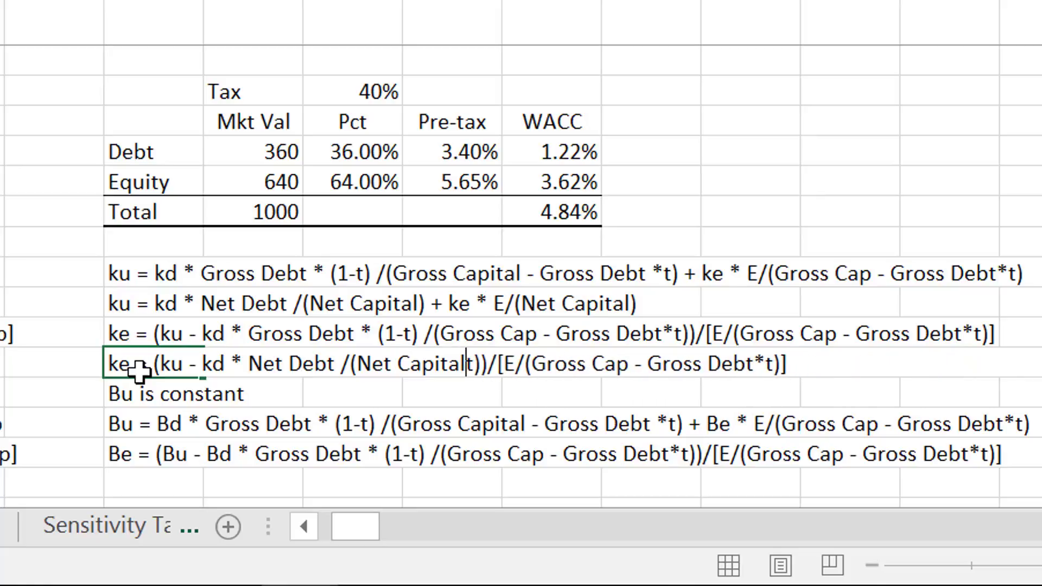
key(Delete)
In the duplicated ke formula's bracketed equity term, replace "Gross Cap - Gross Debt*t" with "Net Capital" and commit the cell
key(Right)
key(Right)
key(Right)
key(Right)
key(Right)
key(Right)
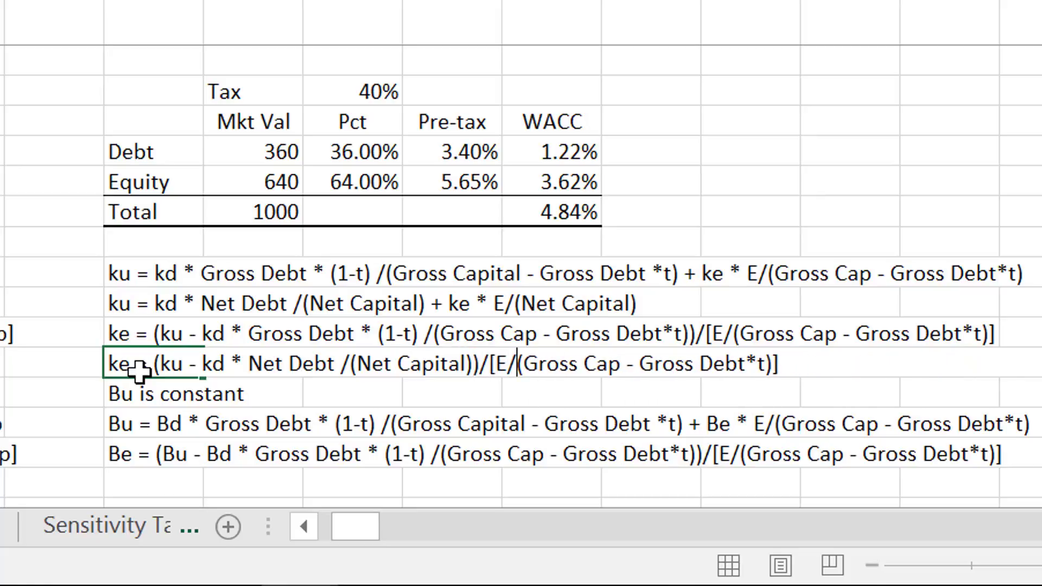
key(Right)
text(Net Captia)
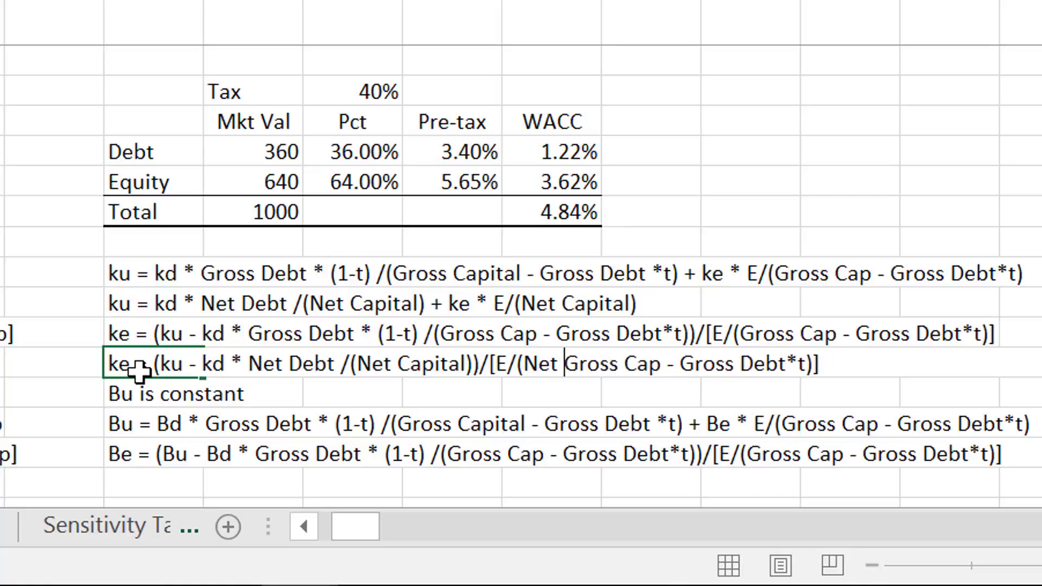
key(BackSpace)
key(BackSpace)
key(BackSpace)
key(BackSpace)
key(BackSpace)
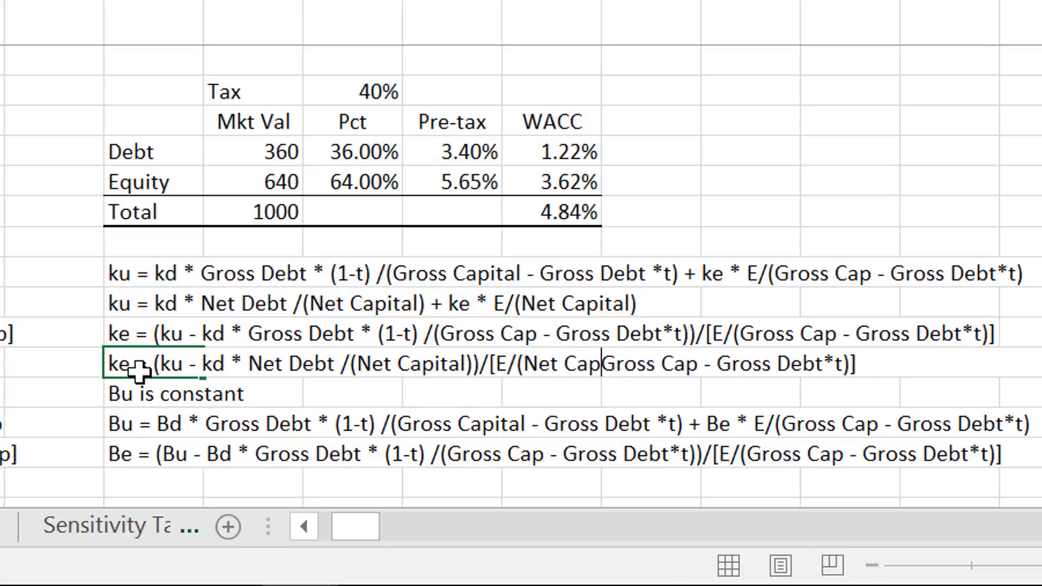
text(apital)
key(Delete)
key(Delete)
key(Delete)
key(Delete)
key(Delete)
key(Delete)
key(Delete)
key(Delete)
key(Delete)
key(Delete)
key(Delete)
key(Delete)
key(Delete)
key(Delete)
key(Delete)
key(Delete)
key(Delete)
key(Delete)
key(Delete)
key(Delete)
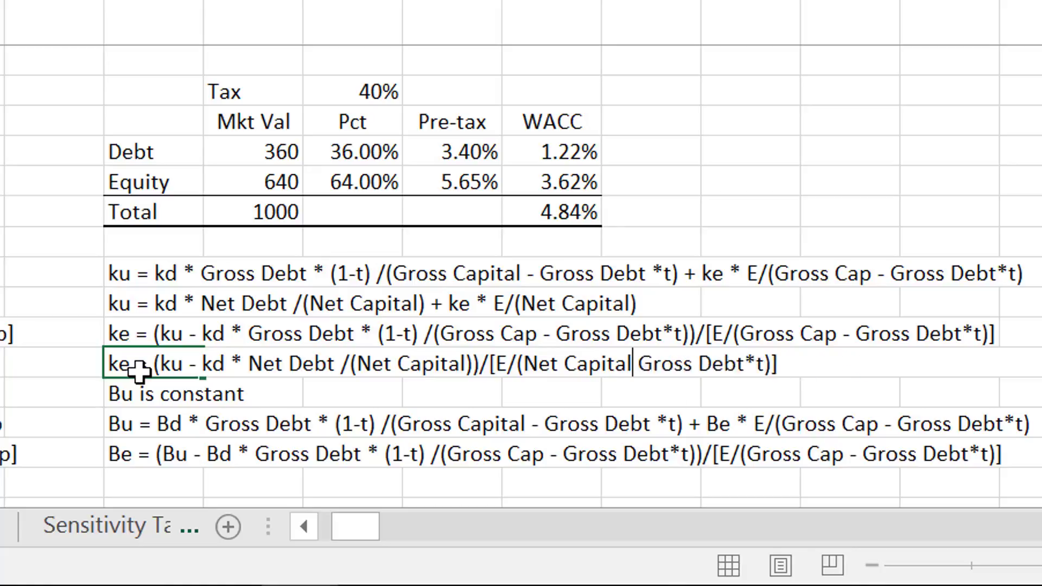
key(Delete)
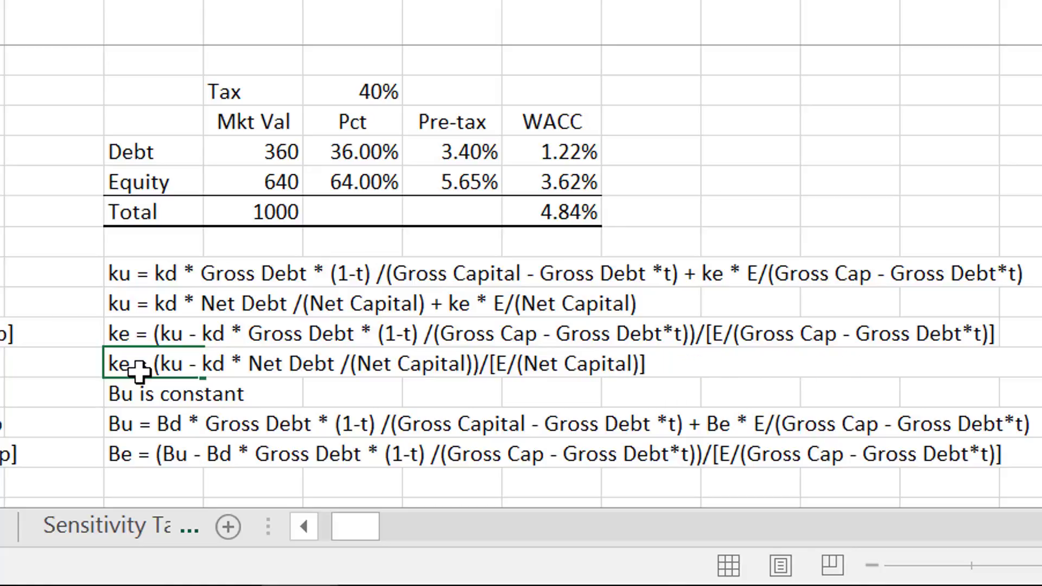
key(Return)
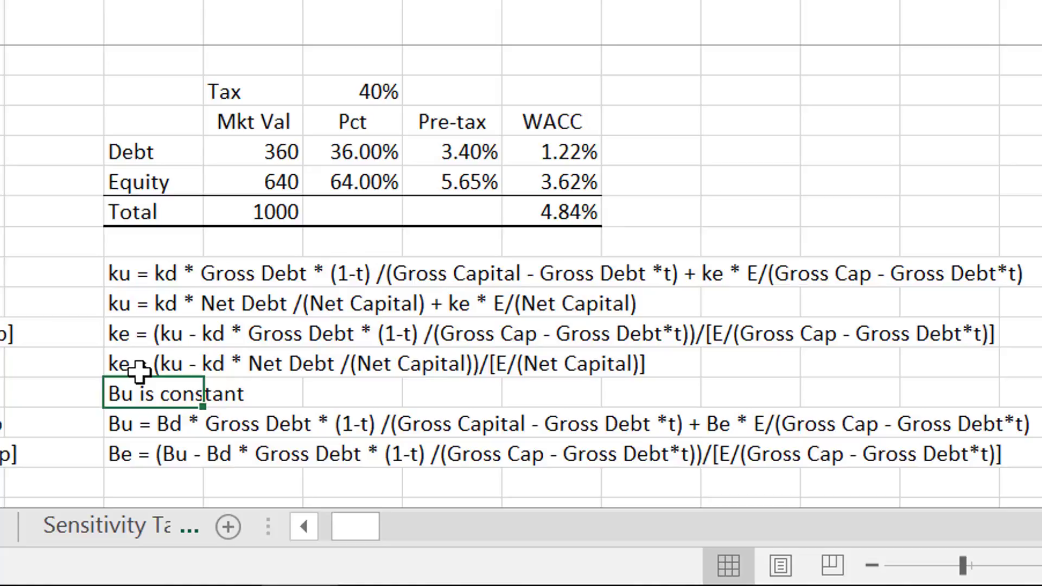
Insert two blank rows between the Be formula and the "ke =" result row
key(Down)
key(Down)
key(Down)
key(Down)
key(Down)
key(Down)
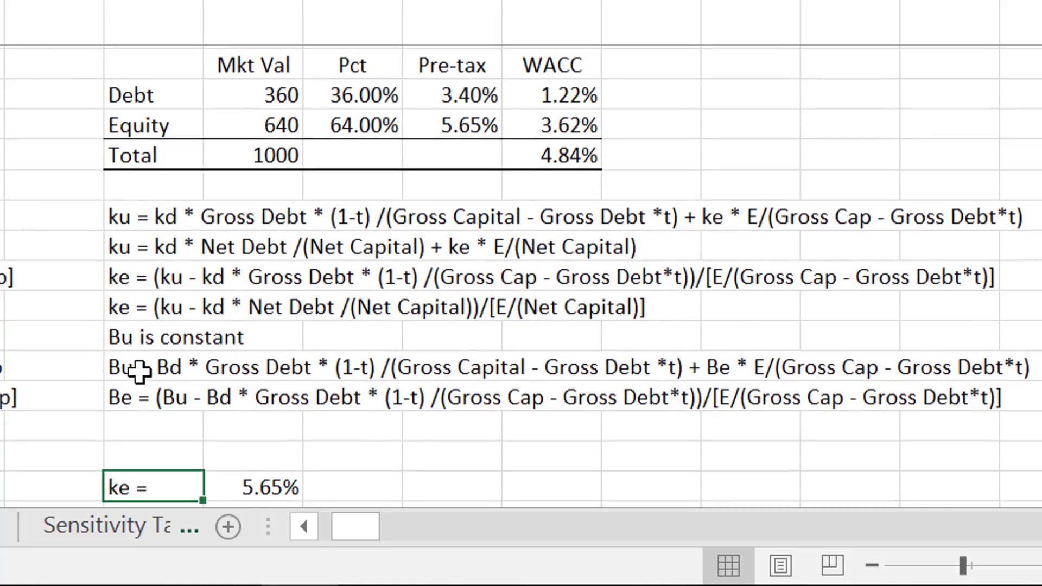
key(Up)
key(Up)
key(Up)
key(Up)
key(Up)
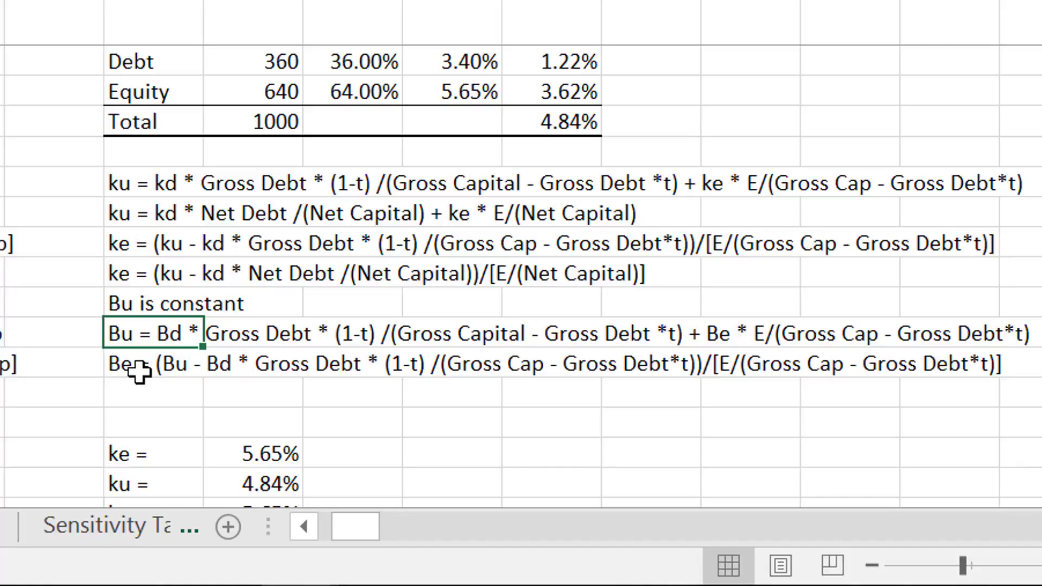
key(Down)
key(shift+Down)
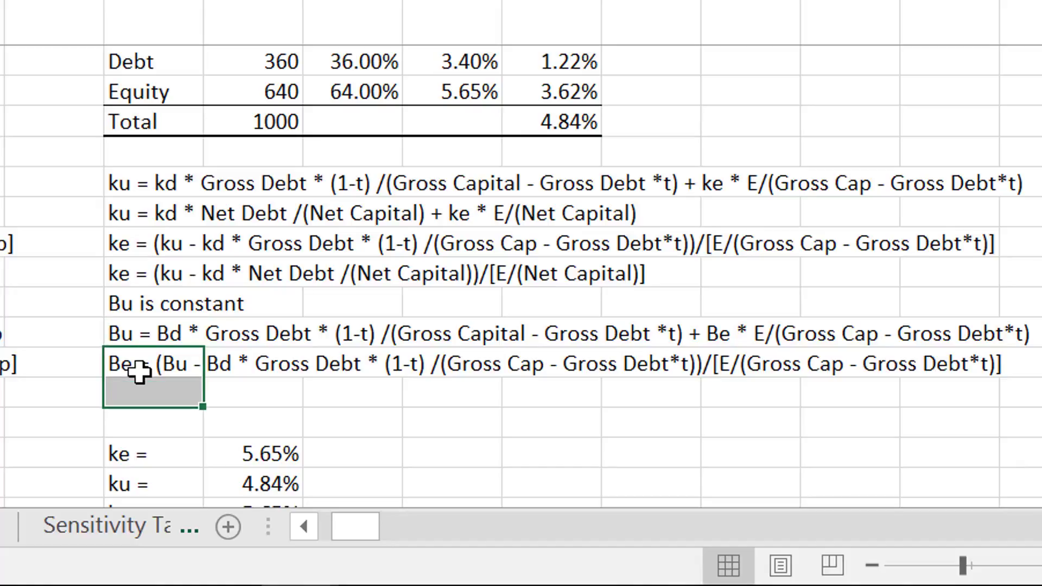
key(Up)
key(Down)
key(Down)
key(Down)
key(shift+space)
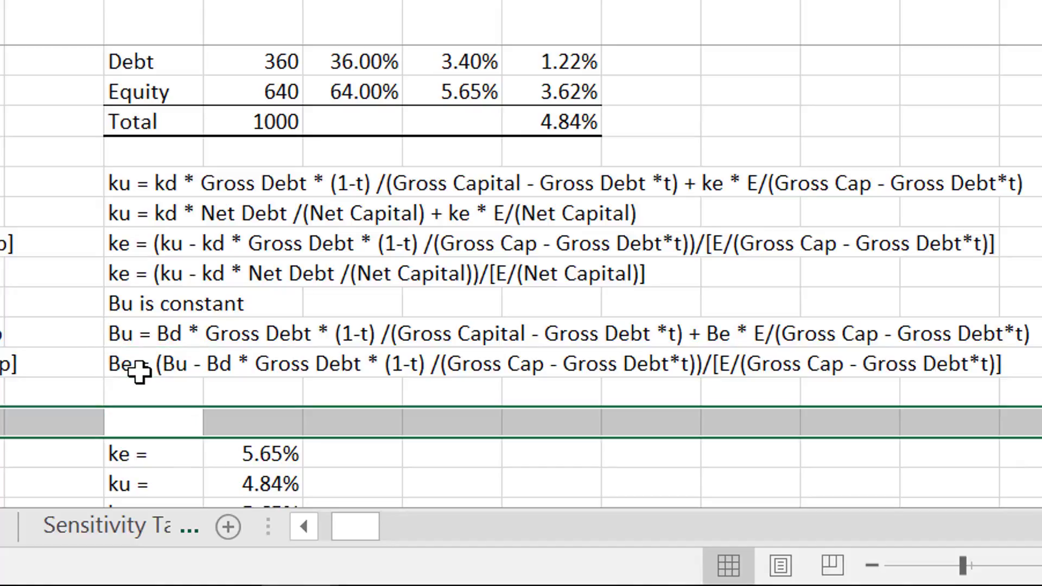
key(ctrl+plus)
key(ctrl+plus)
Move the Be formula down one row to leave a blank row beneath the Bu formula
key(Up)
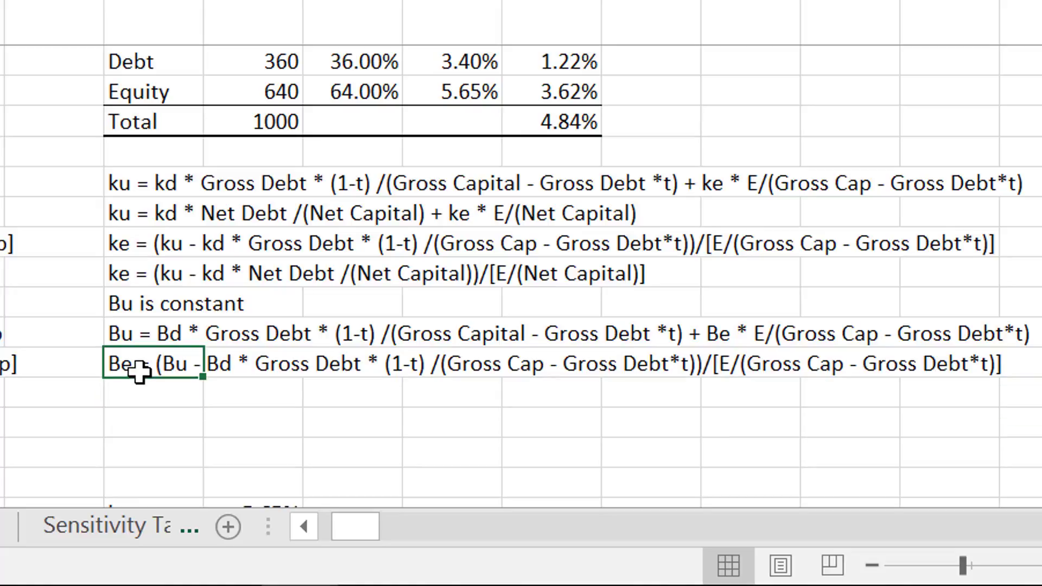
key(ctrl+x)
key(Down)
key(ctrl+v)
Duplicate the Bu formula into the blank row directly below it and open the copy for editing
key(Up)
key(Up)
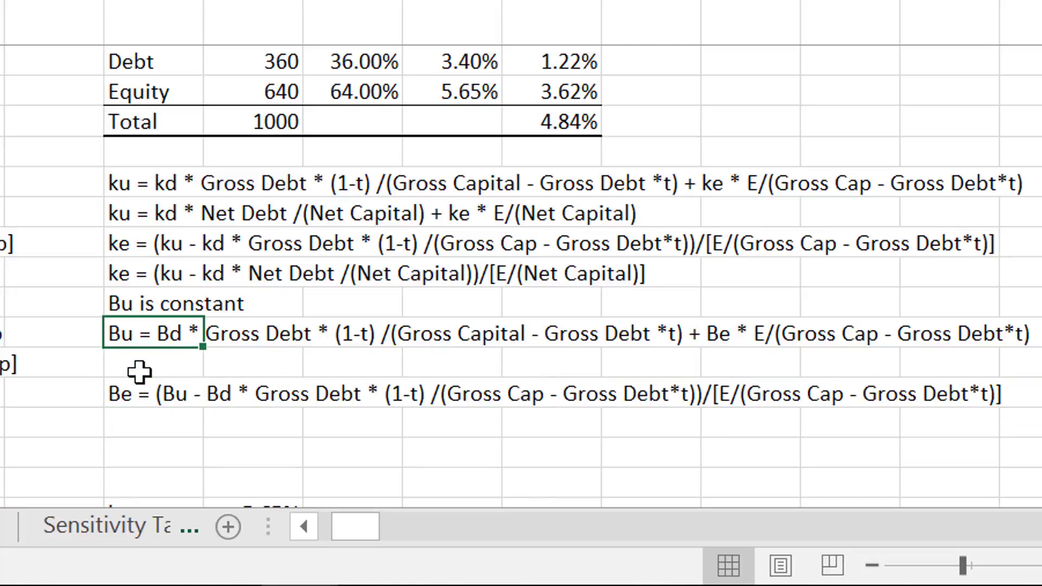
key(shift+Down)
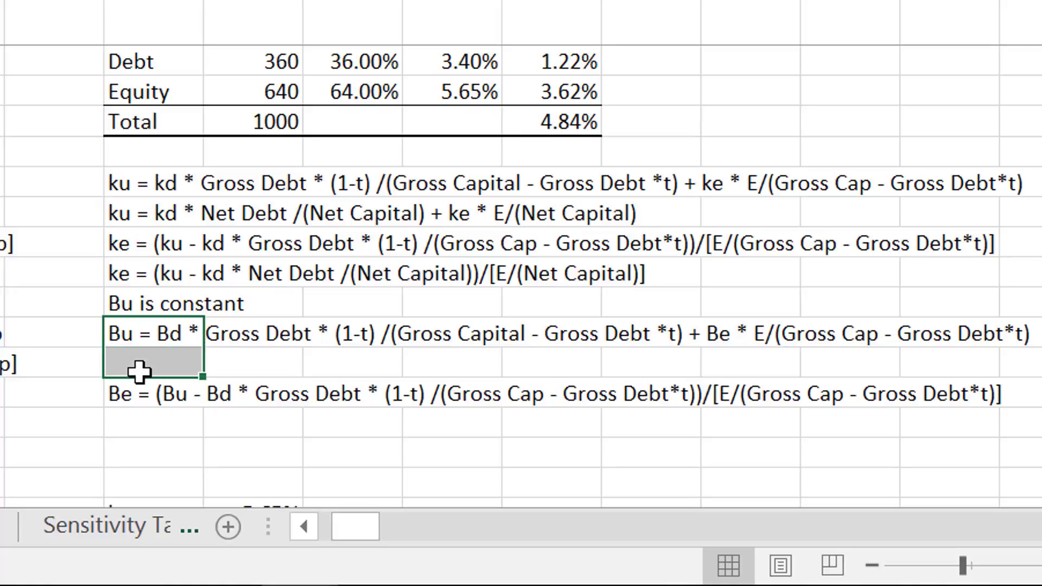
key(ctrl+d)
key(Down)
key(F2)
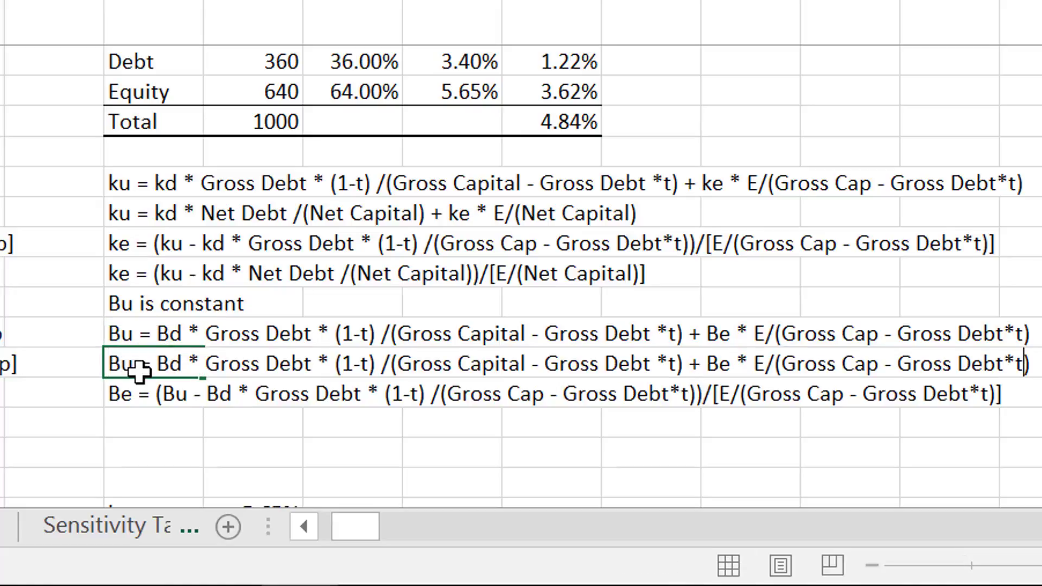
In the duplicated Bu formula, replace "Gross Debt * (1-t)" with "Net Debt"
key(Left)
key(Left)
key(Left)
key(Left)
key(Left)
key(Left)
key(ctrl+Left)
key(ctrl+Left)
key(ctrl+Left)
key(ctrl+Left)
key(ctrl+Left)
key(ctrl+Left)
key(ctrl+Left)
key(ctrl+Left)
key(ctrl+Left)
key(ctrl+Left)
key(Right)
key(BackSpace)
key(BackSpace)
key(BackSpace)
key(BackSpace)
key(BackSpace)
key(BackSpace)
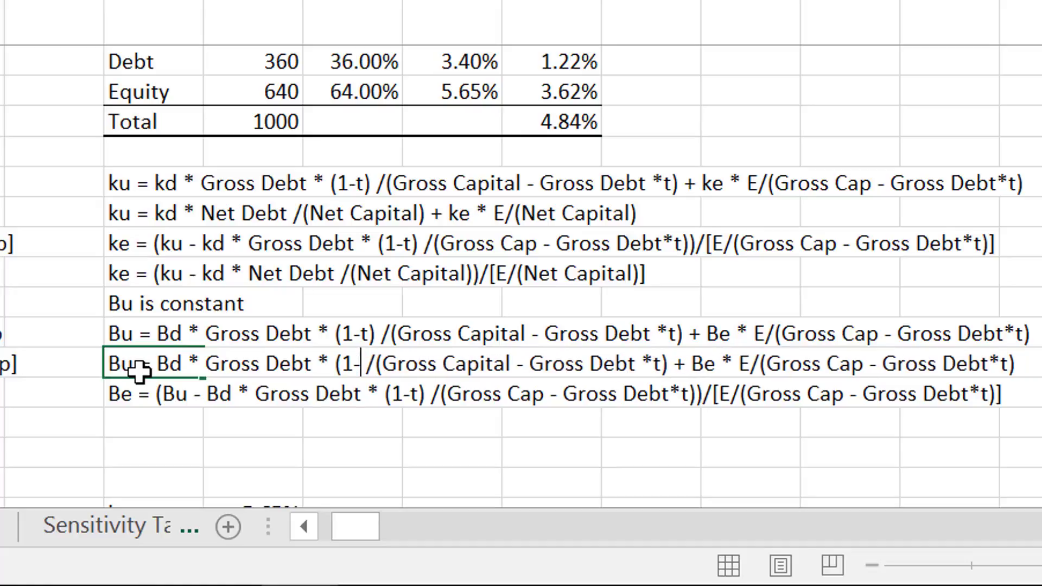
key(BackSpace)
key(BackSpace)
key(BackSpace)
key(BackSpace)
key(BackSpace)
key(BackSpace)
key(BackSpace)
key(BackSpace)
key(BackSpace)
key(BackSpace)
key(BackSpace)
key(BackSpace)
key(BackSpace)
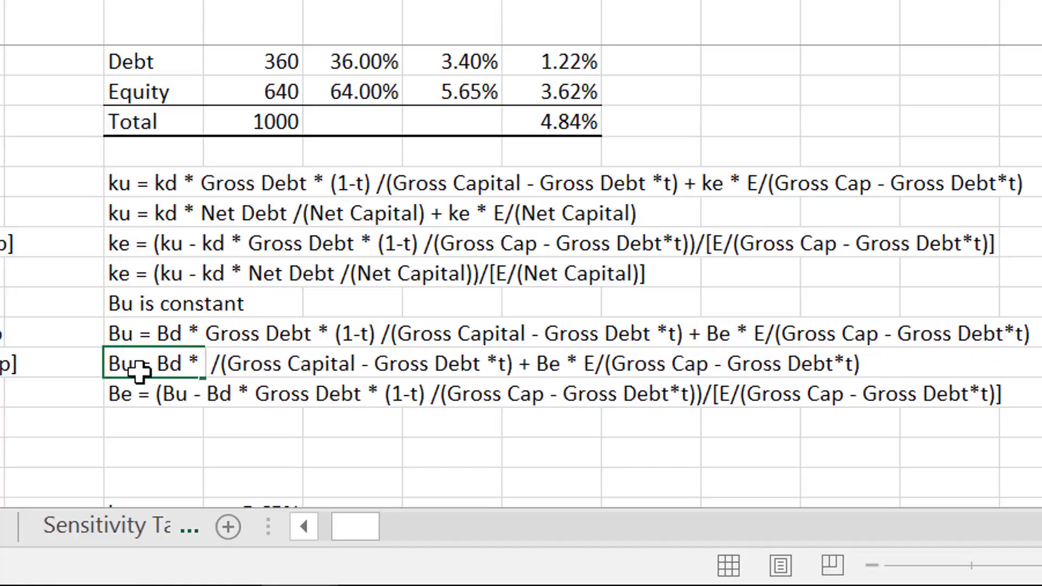
text(Net Debt)
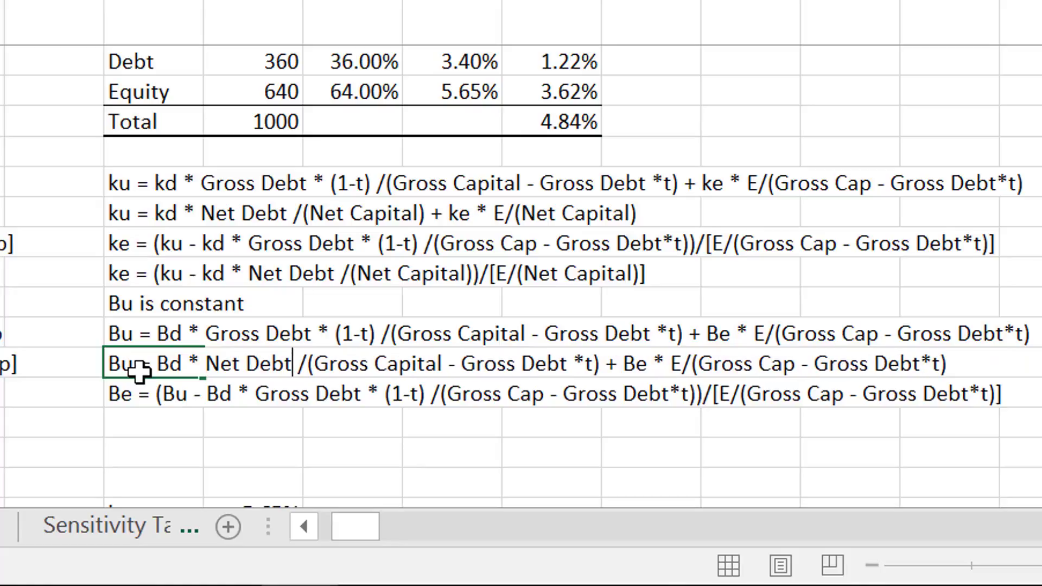
In the debt term's denominator of the duplicated Bu formula, replace "Gross Capital - Gross Debt *t" with "Net Capital"
key(Right)
key(Right)
key(Right)
key(Right)
key(Left)
text(Net Capi)
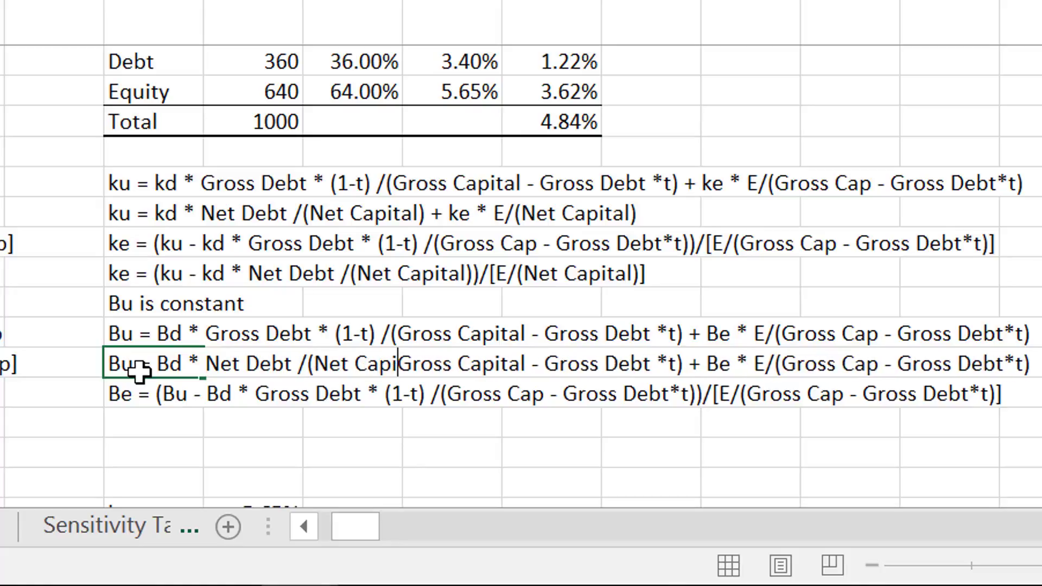
text(tal)
key(Delete)
key(Delete)
key(Delete)
key(Delete)
key(Delete)
key(Delete)
key(Delete)
key(Delete)
key(Delete)
key(Delete)
key(Delete)
key(Delete)
key(Delete)
key(Delete)
key(Delete)
key(Delete)
key(Delete)
key(Delete)
key(Delete)
key(Delete)
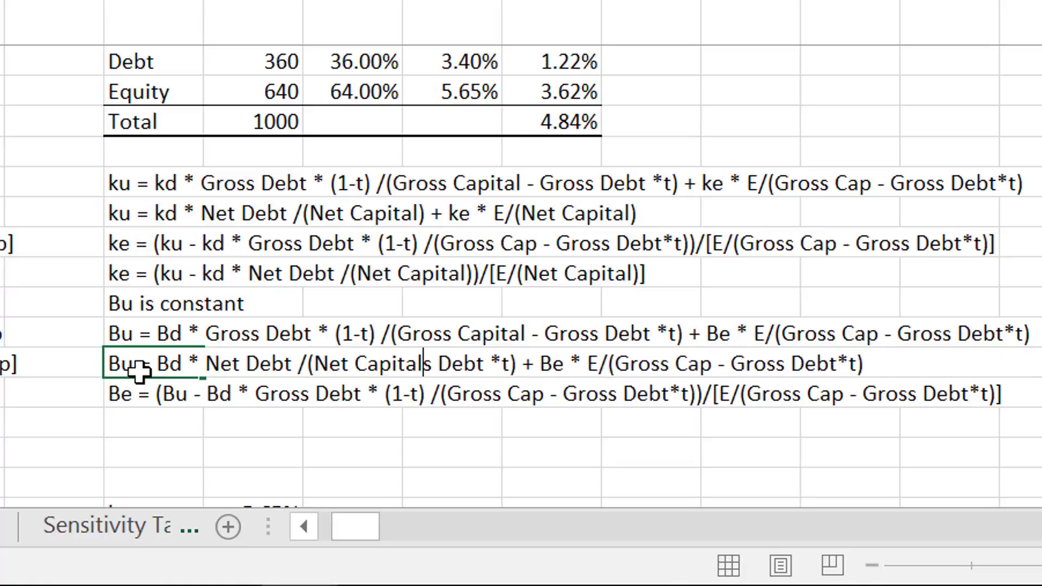
key(Delete)
key(Delete)
key(Delete)
key(Delete)
key(Delete)
key(Delete)
key(Delete)
key(Delete)
key(Delete)
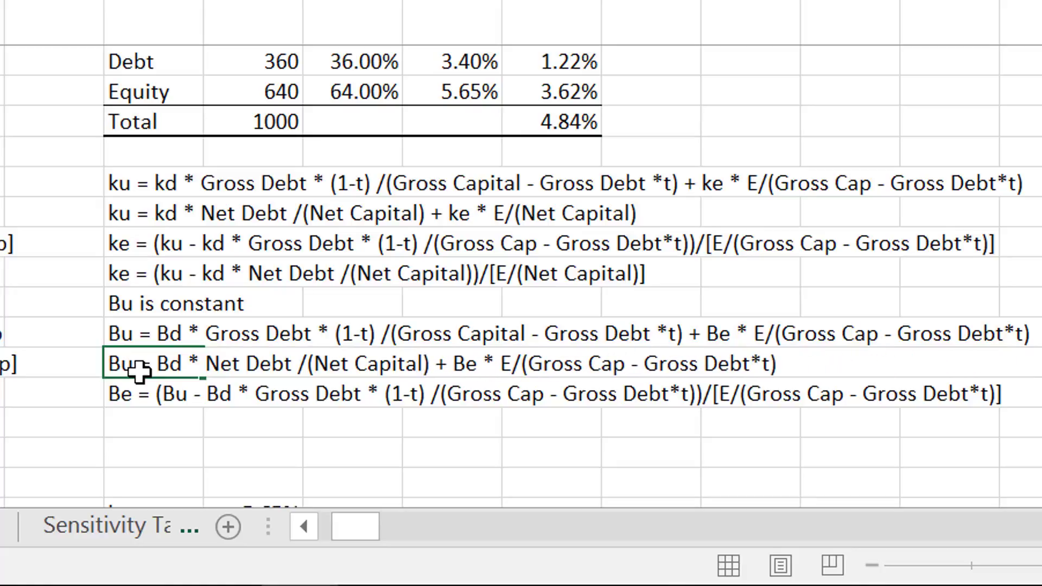
In the equity term of the duplicated Bu formula, replace "Gross Cap - Gross Debt*t" with "Net Capital" and commit the cell
key(Right)
key(Right)
key(Right)
key(Right)
key(Right)
key(Right)
key(Right)
key(Right)
key(Right)
key(Right)
key(Right)
key(Right)
text(Net Capital)
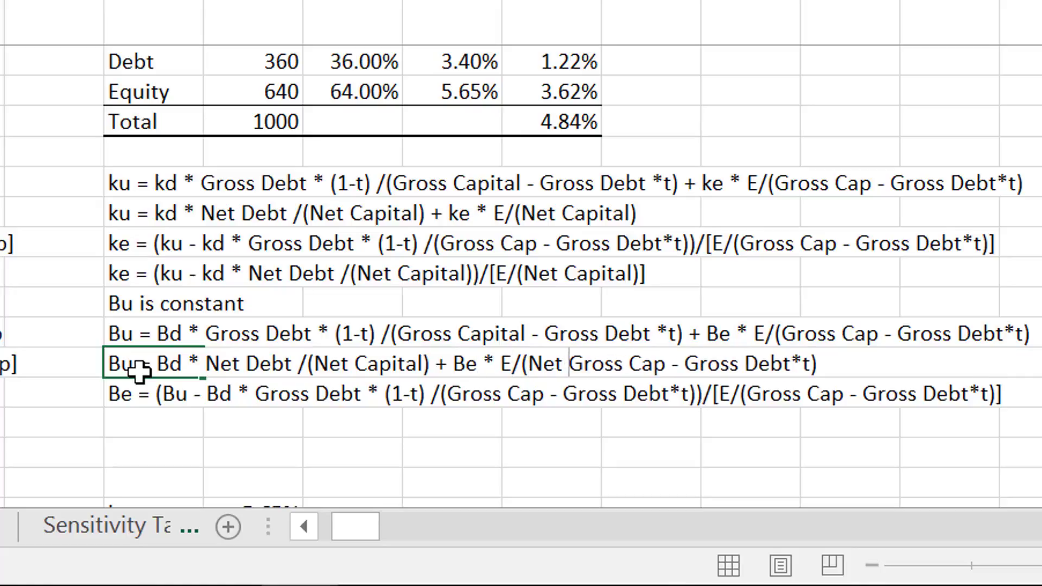
key(Delete)
key(Delete)
key(Delete)
key(Delete)
key(Delete)
key(Delete)
key(Delete)
key(Delete)
key(Delete)
key(Delete)
key(Delete)
key(Delete)
key(Delete)
key(Delete)
key(Delete)
key(Delete)
key(Delete)
key(Delete)
key(Delete)
key(Delete)
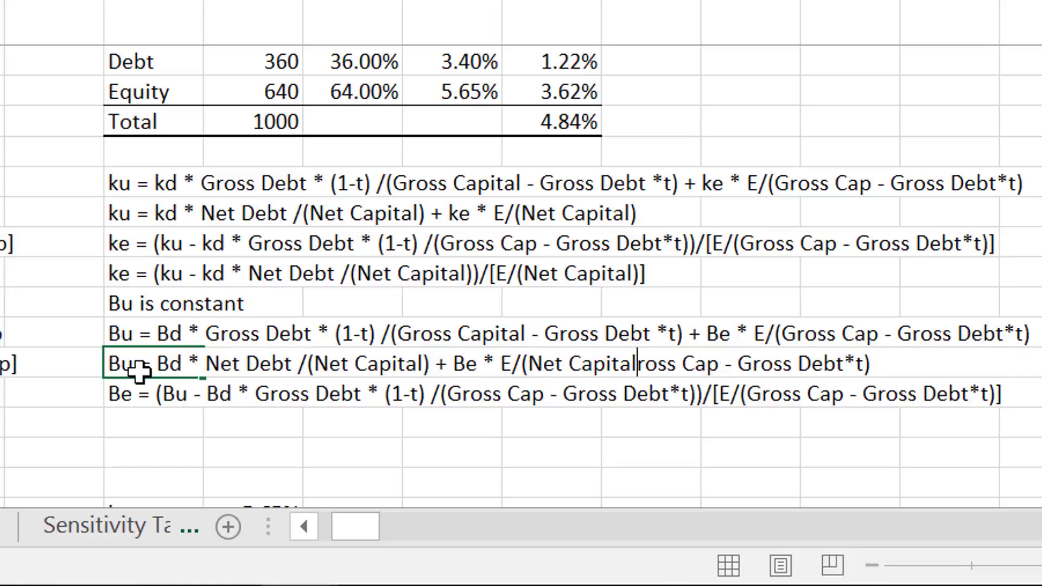
key(Delete)
key(Delete)
key(Delete)
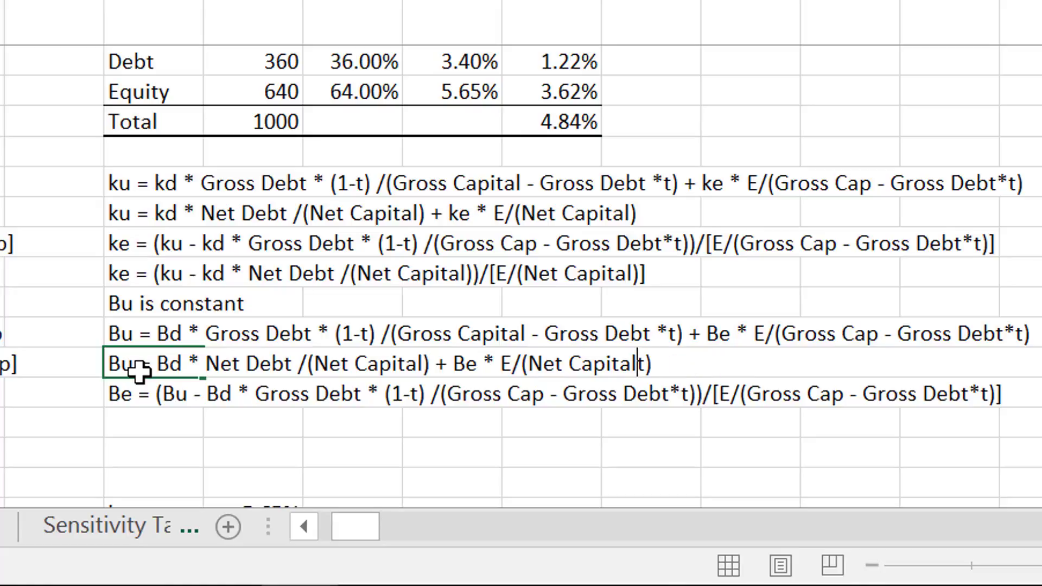
key(Return)
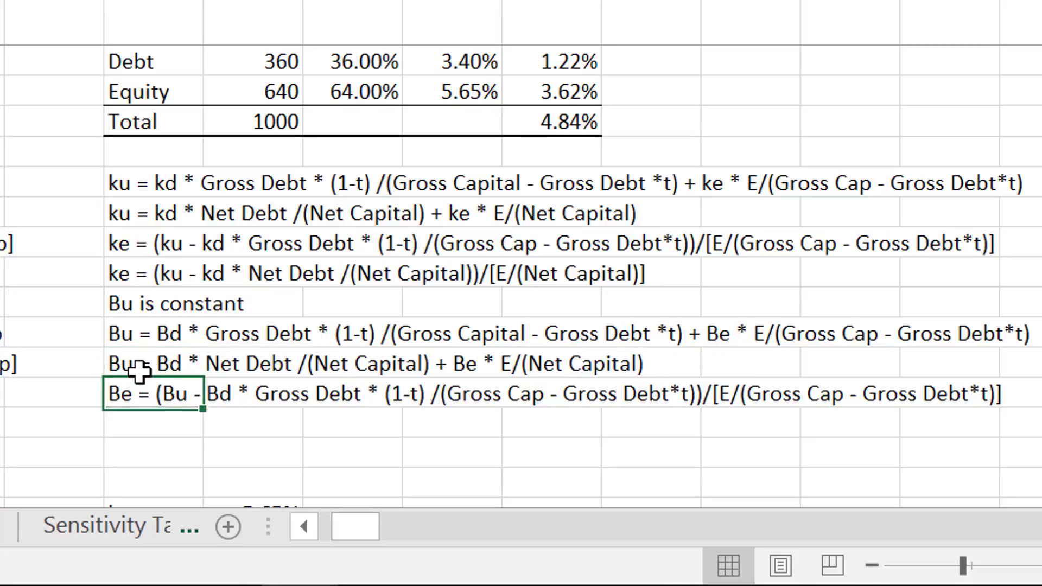
Duplicate the Be formula into the blank row directly below it and open the copy for editing
key(shift+Down)
key(ctrl+d)
key(Down)
key(F2)
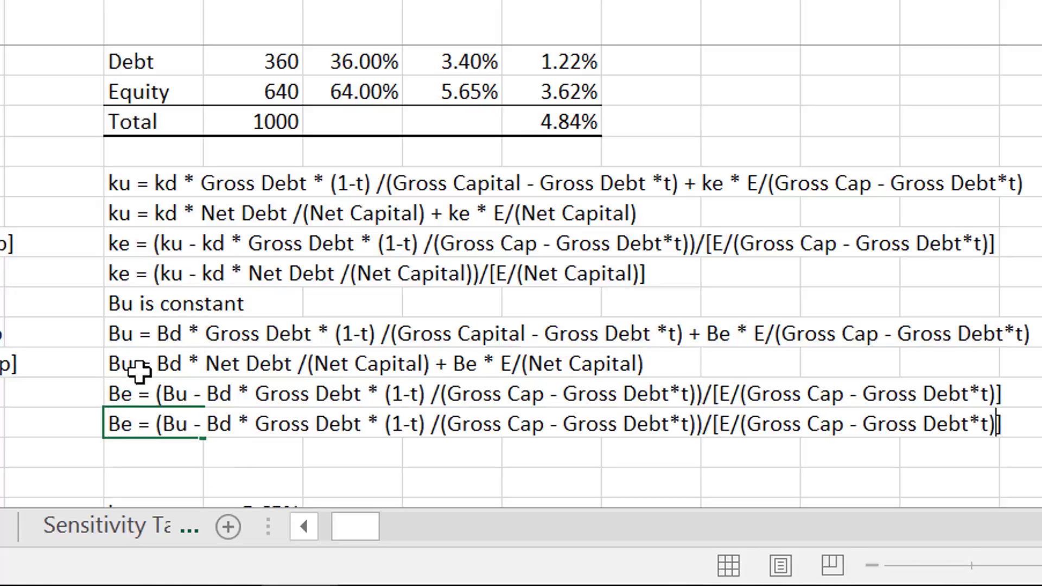
In the debt term of the duplicated Be formula, replace "Gross Debt * (1-t)" with "Net Capital"
key(Left)
key(Left)
key(Left)
key(Left)
key(Left)
key(Left)
key(Left)
key(Left)
key(Left)
key(Left)
key(Left)
key(Left)
key(Left)
key(Left)
key(Left)
key(Left)
key(Left)
key(Left)
key(Left)
key(Left)
key(Left)
key(Left)
key(Left)
key(Left)
key(Left)
key(Left)
key(Left)
key(Left)
key(Left)
key(Left)
key(Left)
key(Left)
key(Left)
key(Left)
key(Left)
key(Left)
key(Left)
key(Left)
key(Left)
key(Left)
key(Right)
key(Right)
key(Right)
key(Right)
key(BackSpace)
key(BackSpace)
key(BackSpace)
key(BackSpace)
key(BackSpace)
key(BackSpace)
key(BackSpace)
key(BackSpace)
key(BackSpace)
key(BackSpace)
key(BackSpace)
key(BackSpace)
key(BackSpace)
key(BackSpace)
key(BackSpace)
key(BackSpace)
key(BackSpace)
key(BackSpace)
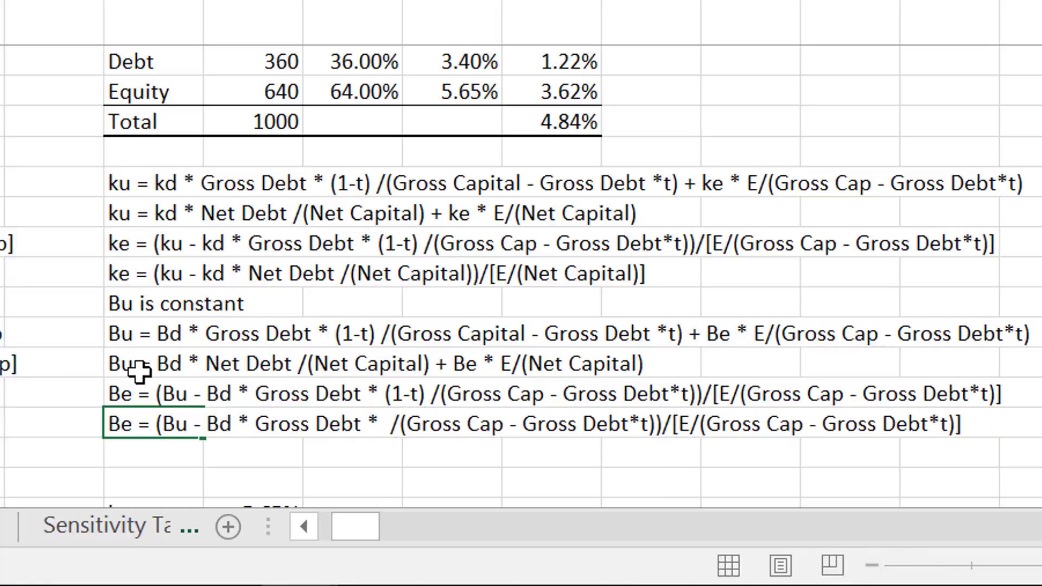
text(Net )
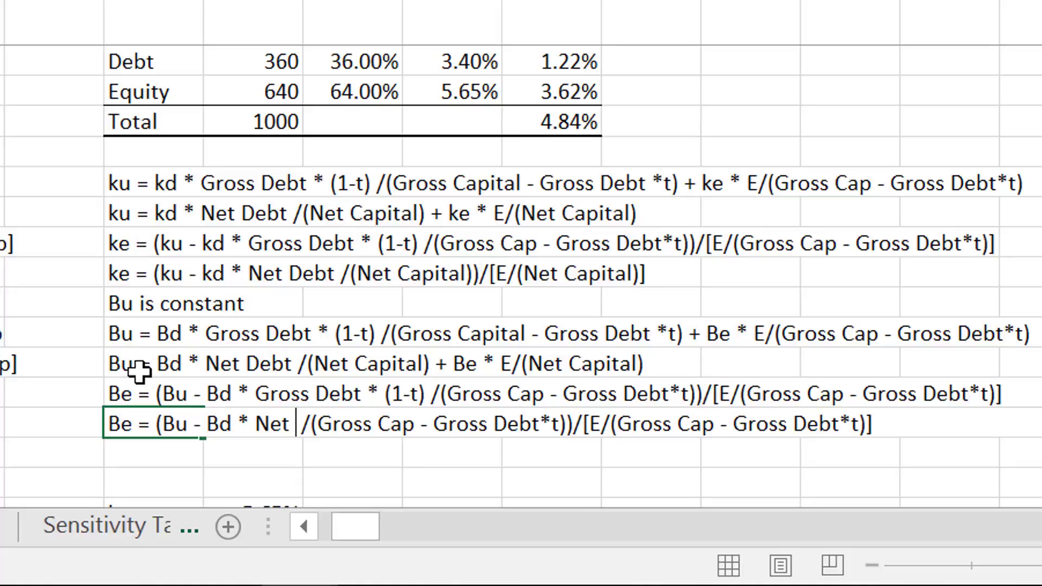
text(Capital)
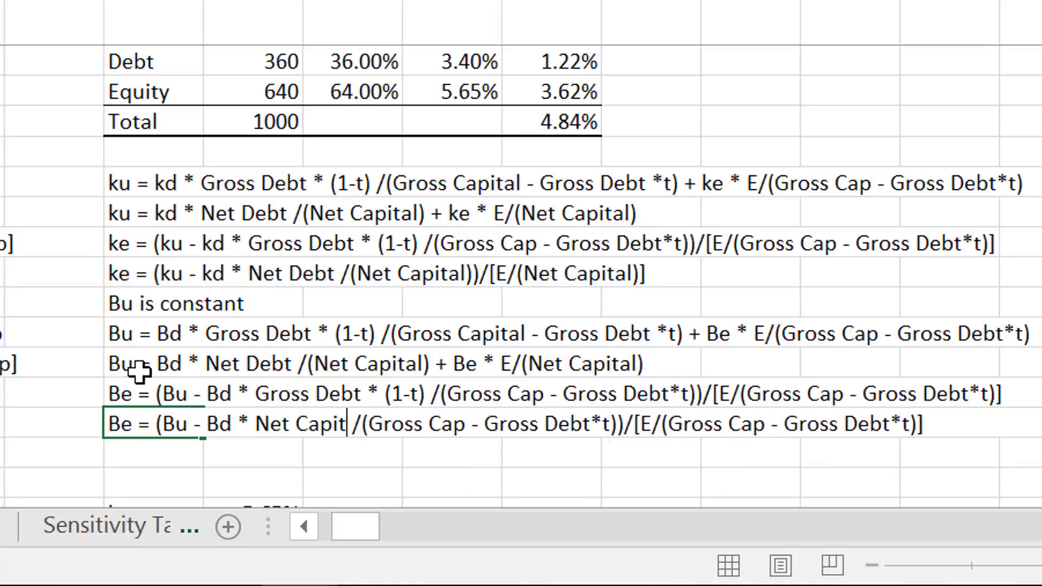
In the debt term's denominator of the duplicated Be formula, replace "Gross Cap - Gross Debt*t" with "Net Captil" and commit the cell
key(Right)
key(Right)
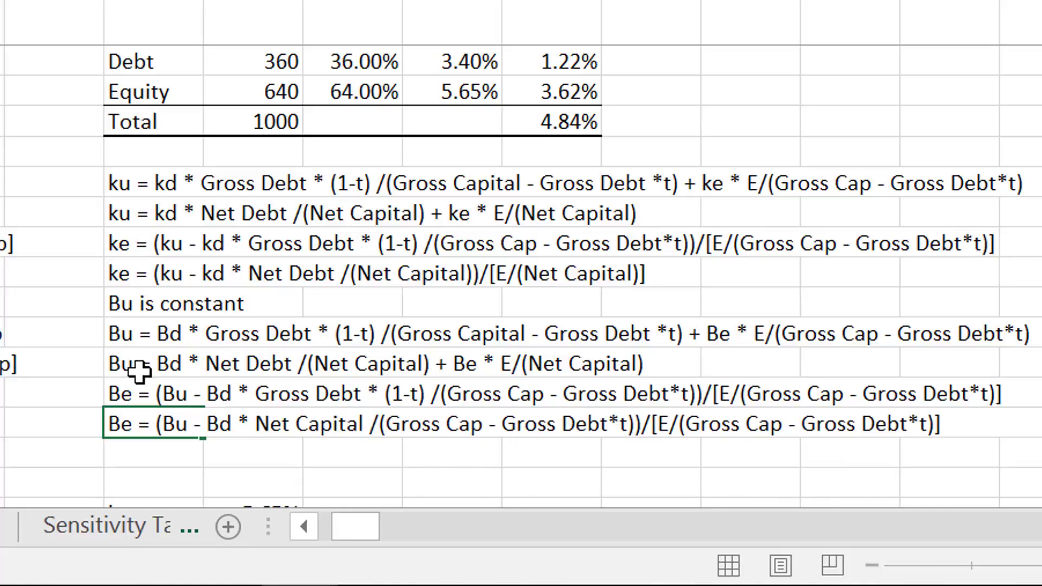
text(Net Cap)
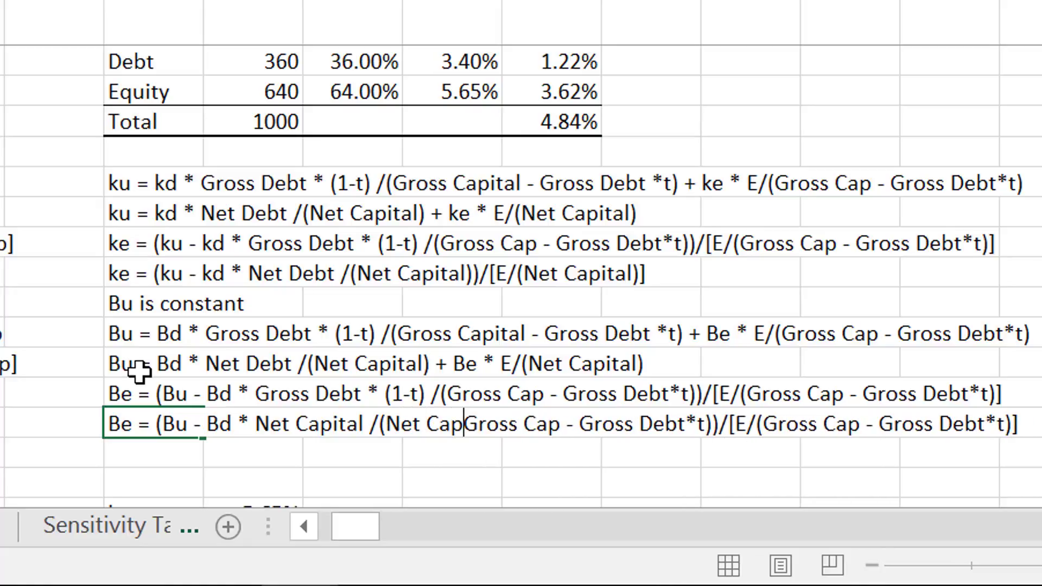
text(til)
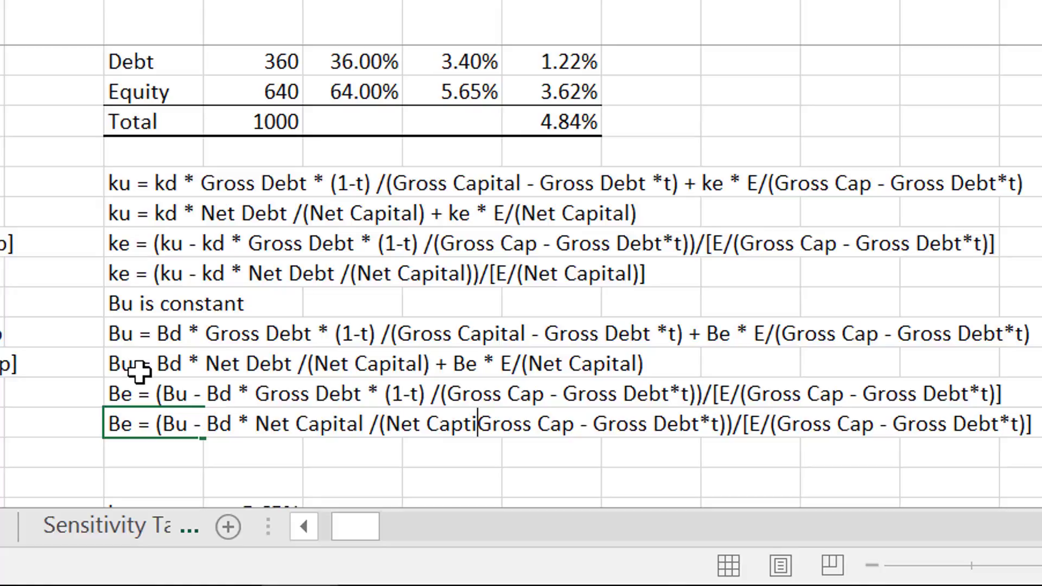
key(Delete)
key(Delete)
key(Delete)
key(Delete)
key(Delete)
key(Delete)
key(Delete)
key(Delete)
key(Delete)
key(Delete)
key(Delete)
key(Delete)
key(Delete)
key(Delete)
key(Delete)
key(Delete)
key(Delete)
key(Delete)
key(Delete)
key(Delete)
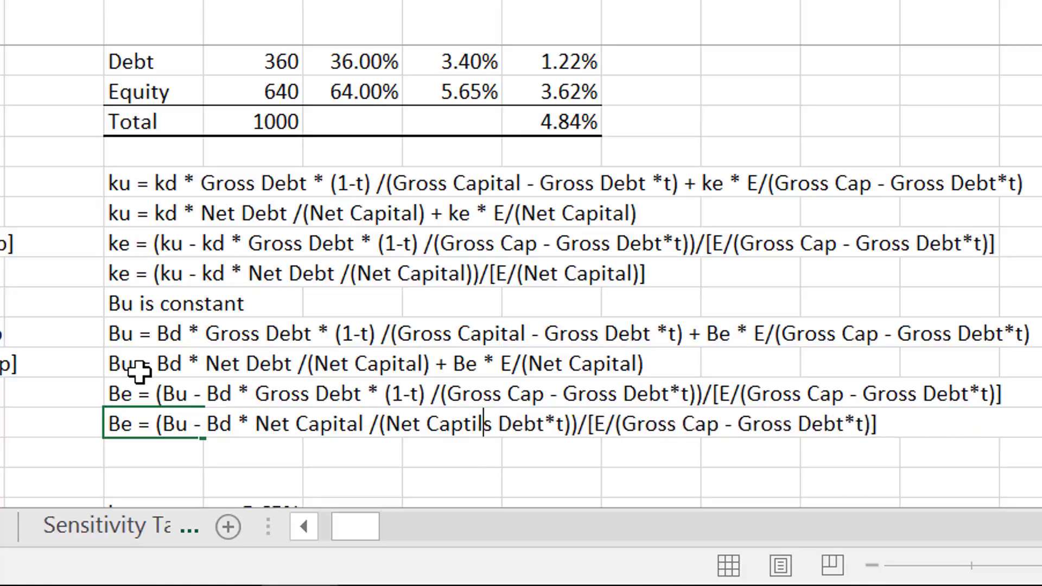
key(Delete)
key(Return)
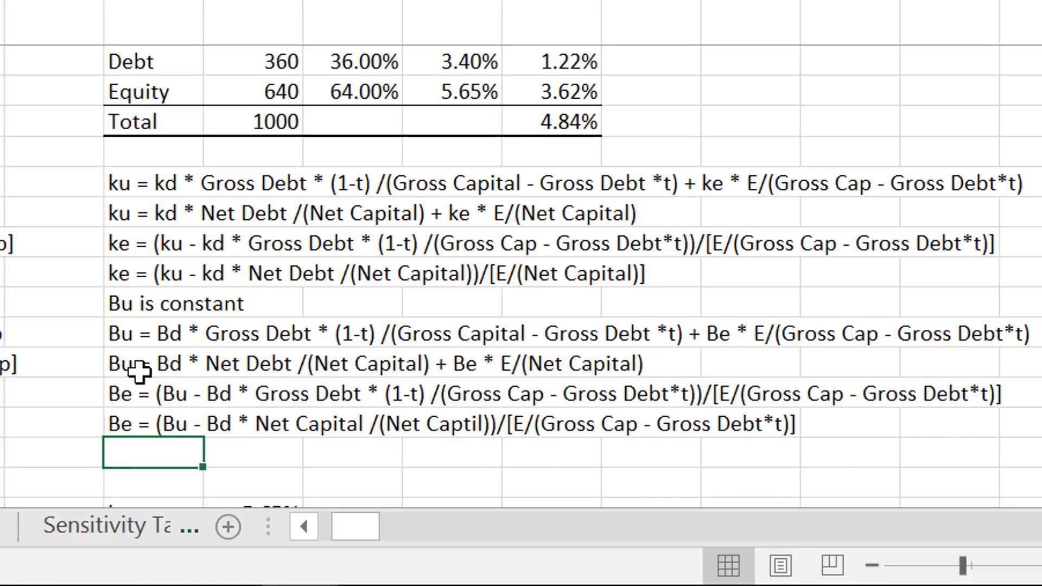
Reopen the duplicated Be formula, change "Captil" to "Captial" in the debt term's denominator, and commit the cell
key(Up)
key(F2)
key(Left)
key(Left)
key(Left)
key(Left)
key(Left)
key(Left)
key(Left)
key(Left)
key(Left)
key(Left)
key(Left)
key(Left)
key(Left)
key(Left)
key(Left)
key(Left)
key(Left)
key(Left)
key(Left)
key(Left)
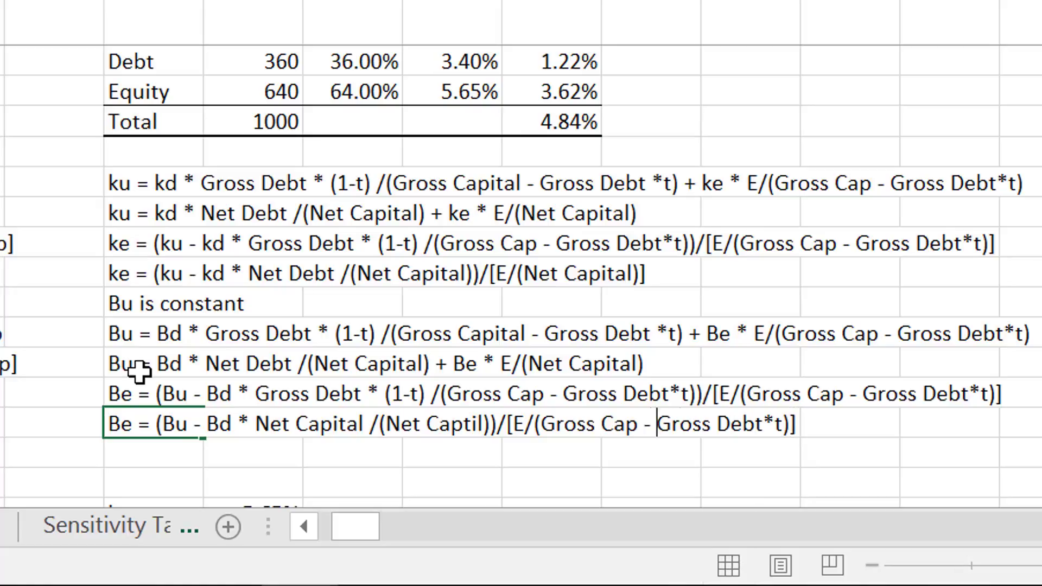
key(Left)
key(Left)
key(Left)
key(Left)
key(Left)
key(Left)
key(BackSpace)
key(BackSpace)
key(BackSpace)
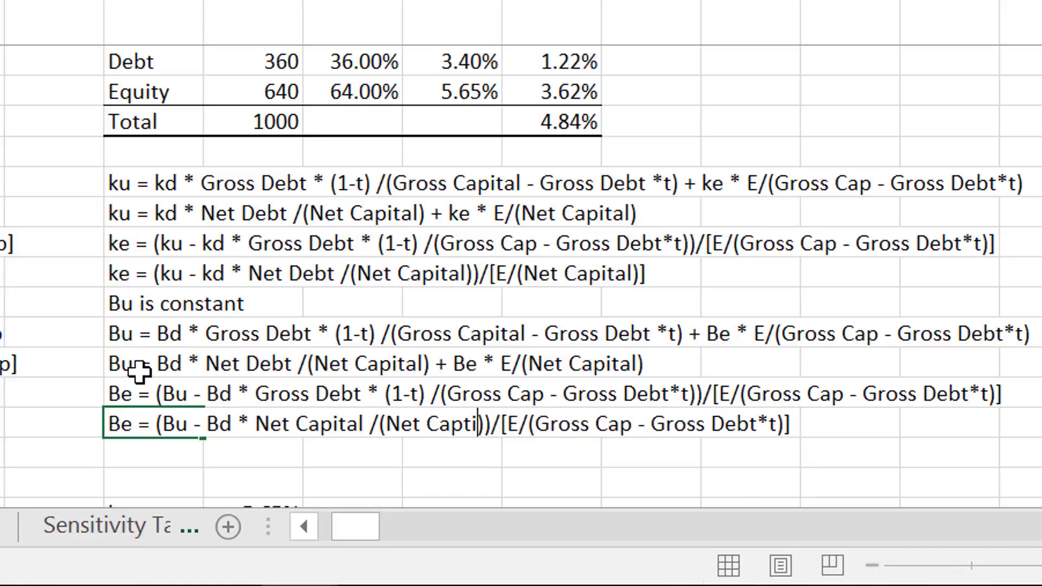
text(t)
key(BackSpace)
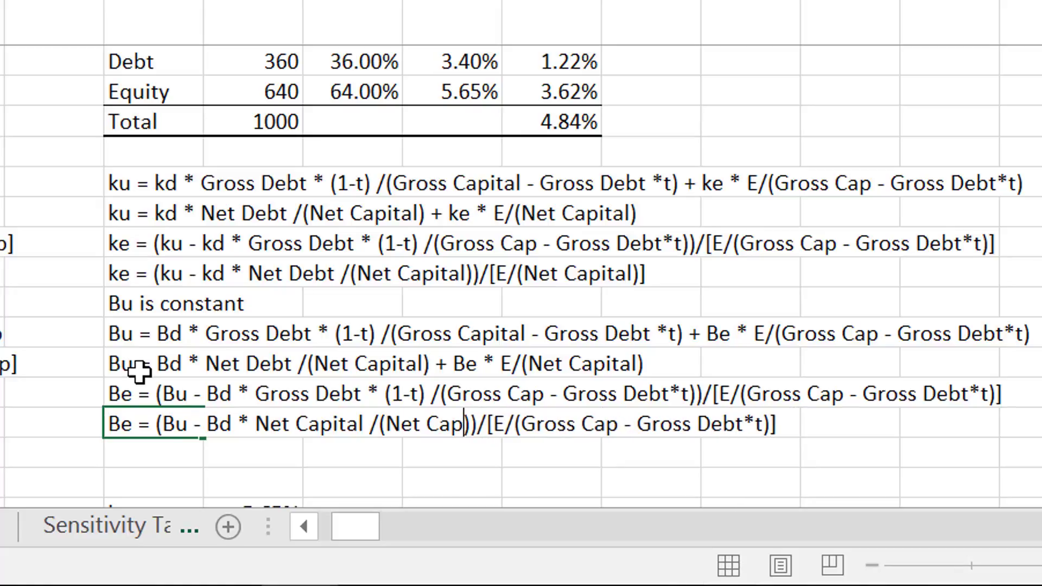
text(tial)
key(Return)
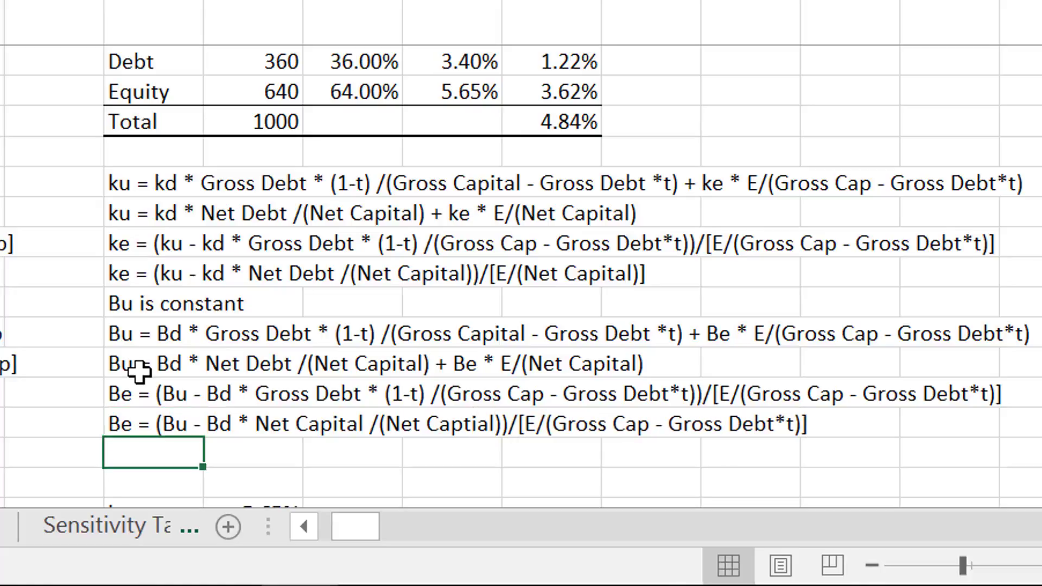
In the equity term's denominator of the duplicated Be formula, replace "Gross Cap - Gross Debt*t" with "Net Capital" and commit the cell
key(Up)
key(F2)
key(Left)
key(Left)
key(Left)
key(Right)
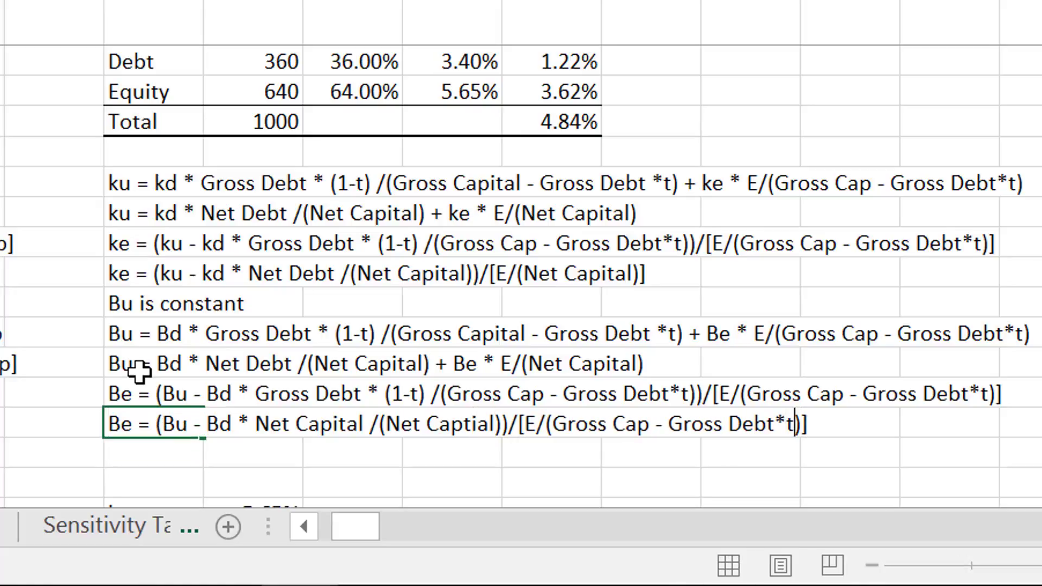
key(BackSpace)
key(BackSpace)
key(BackSpace)
key(BackSpace)
key(BackSpace)
key(BackSpace)
key(BackSpace)
key(BackSpace)
key(BackSpace)
key(BackSpace)
key(BackSpace)
key(BackSpace)
key(BackSpace)
key(BackSpace)
key(BackSpace)
key(BackSpace)
key(BackSpace)
key(BackSpace)
key(BackSpace)
key(BackSpace)
key(BackSpace)
key(BackSpace)
key(BackSpace)
key(BackSpace)
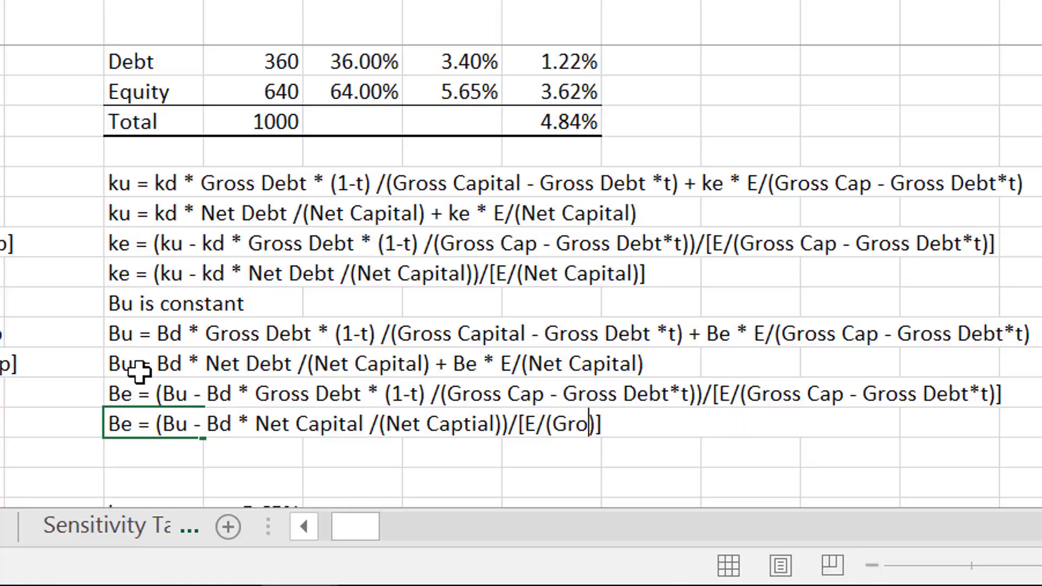
text(Net)
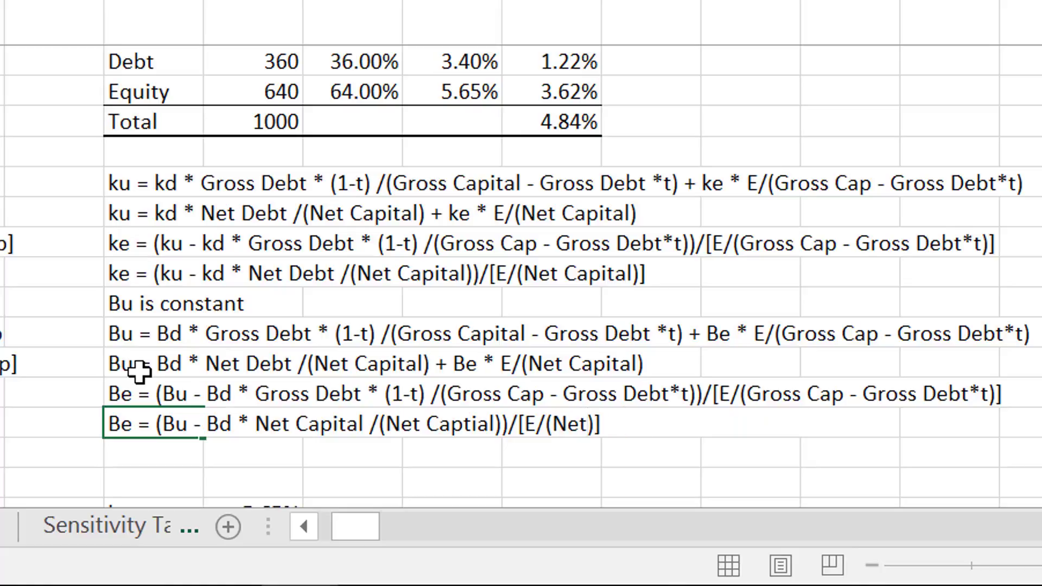
text( Ca)
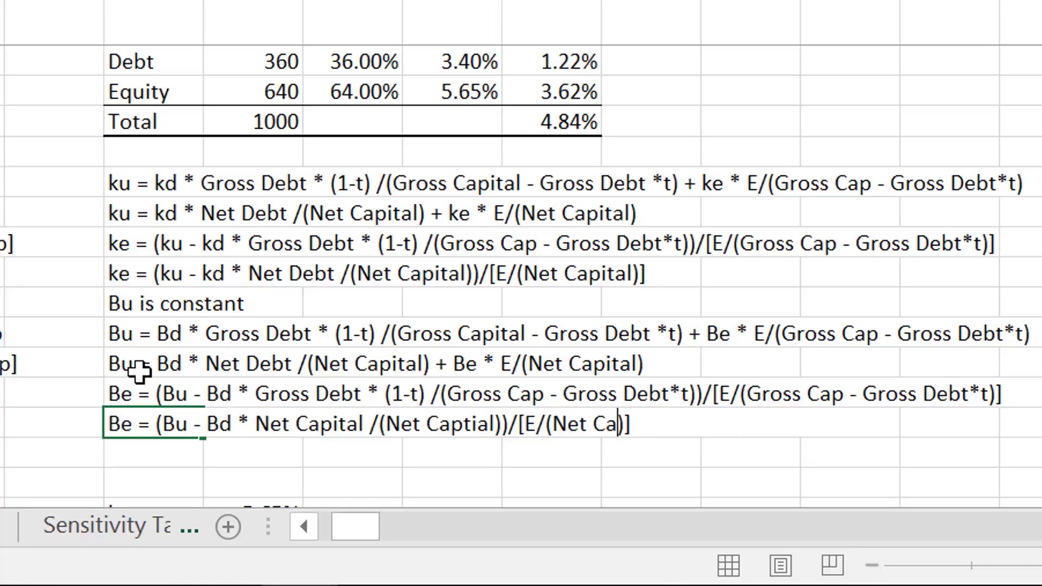
text(pita)
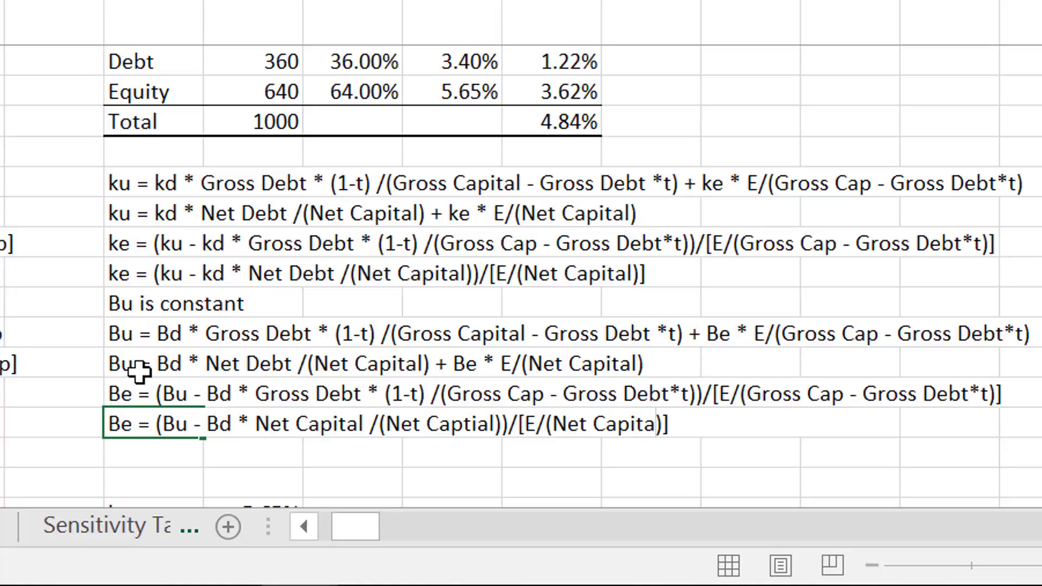
text(l)
key(Return)
key(Left)
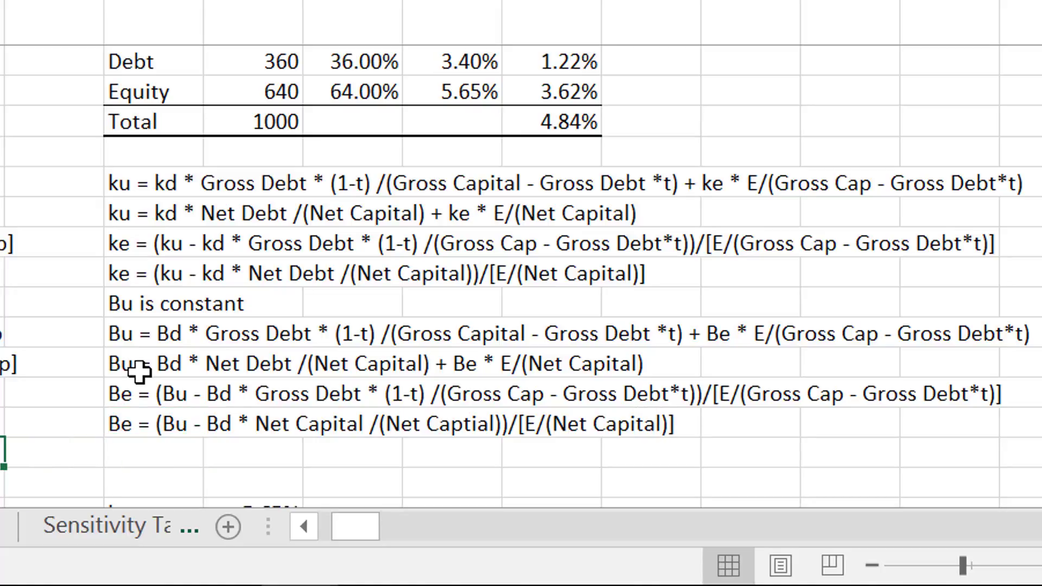
key(Left)
key(Right)
key(Right)
key(Right)
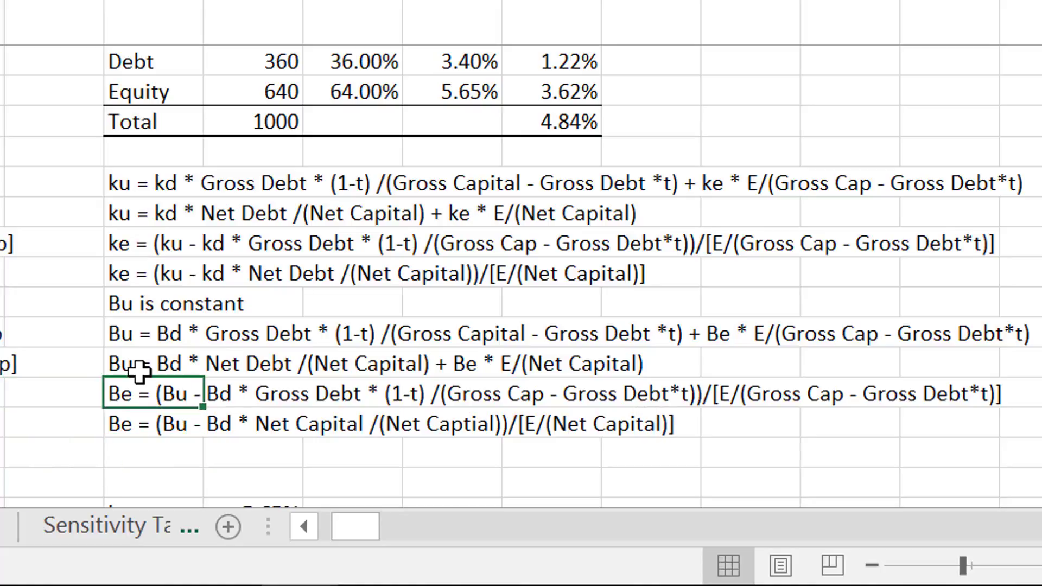
key(Left)
key(Right)
key(Left)
key(Left)
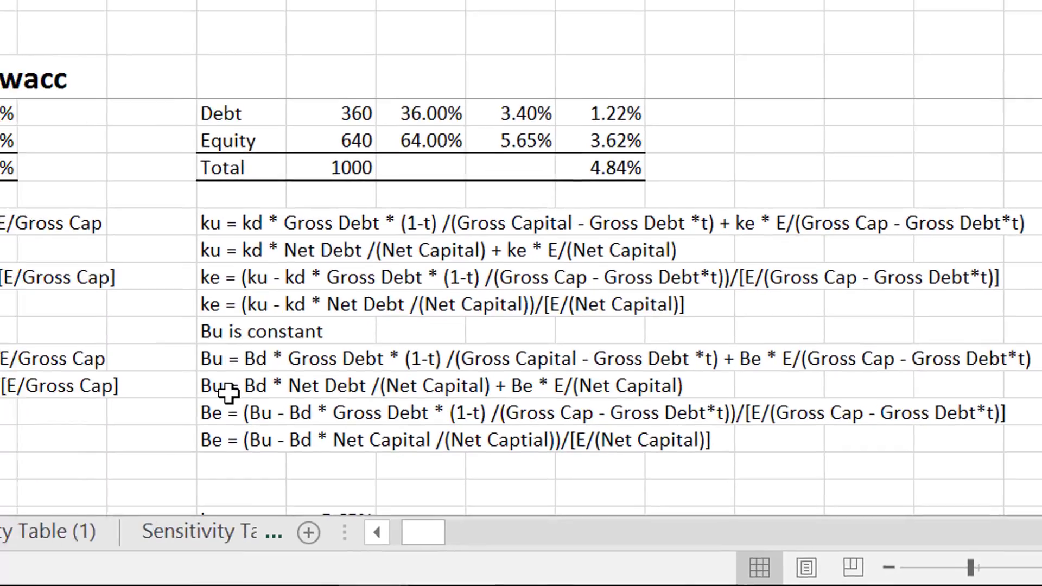
Examine the market values and percentage weights of debt and equity in the Gross Capital Structure Method table
key(ctrl+Up)
key(ctrl+Up)
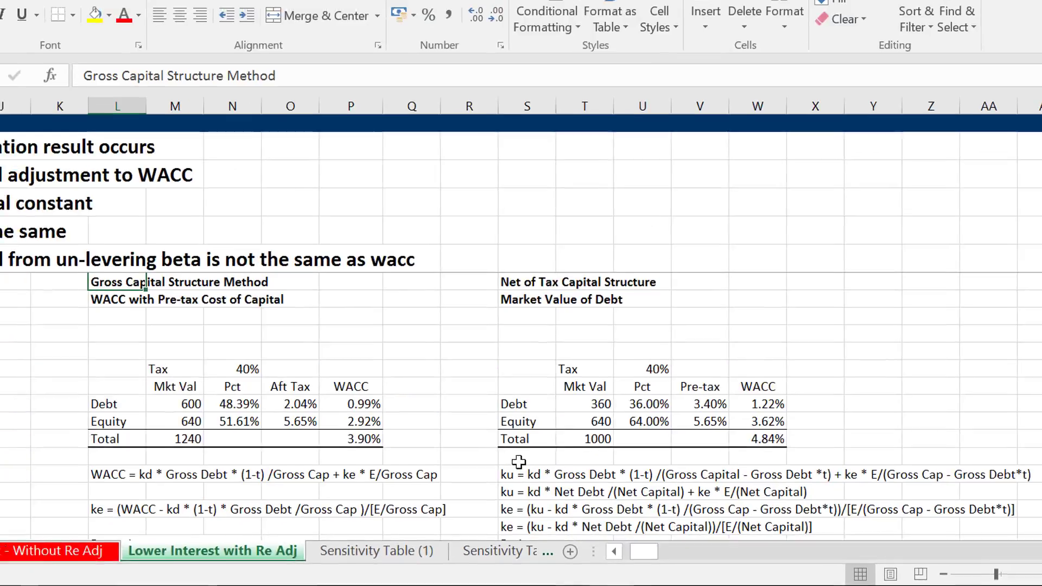
key(Down)
key(Down)
key(Down)
key(Down)
key(Down)
key(Down)
key(Down)
key(Right)
key(Right)
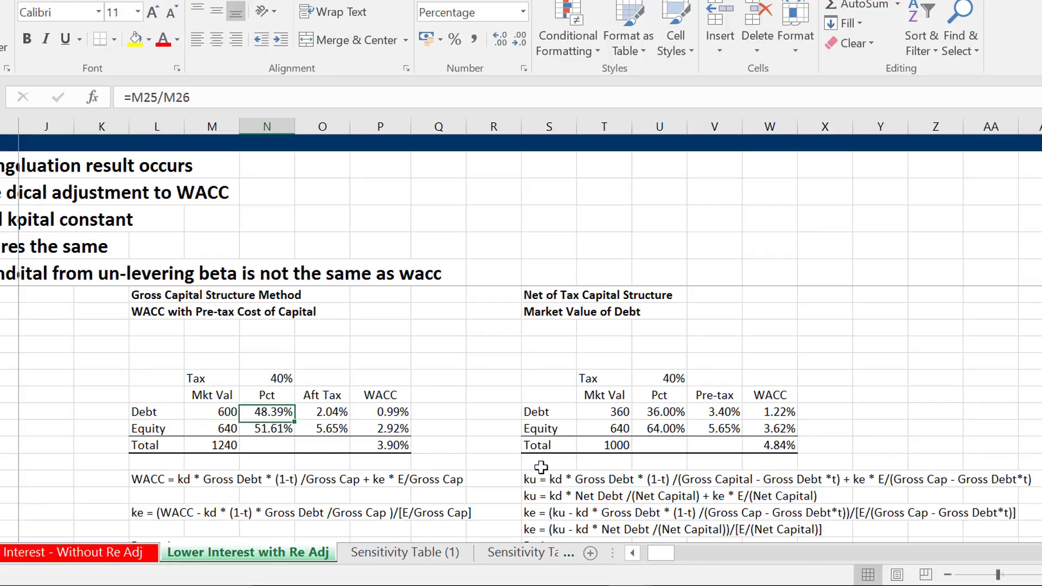
key(Down)
Examine the equity row and total WACC of the Net of Tax Capital Structure table
key(Right)
key(Right)
key(Right)
key(Right)
key(Right)
key(Right)
key(Right)
key(Right)
key(Right)
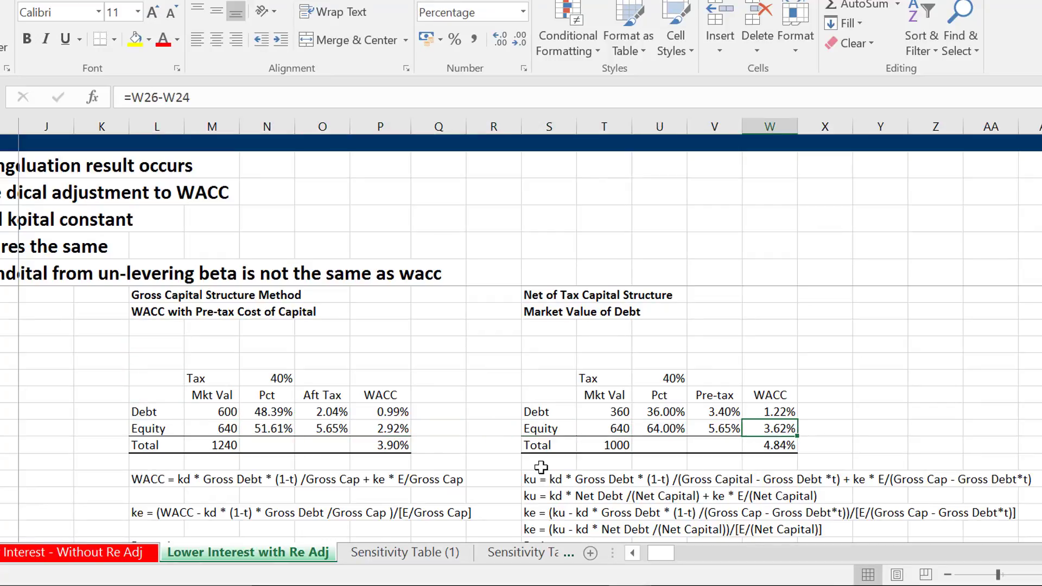
key(Down)
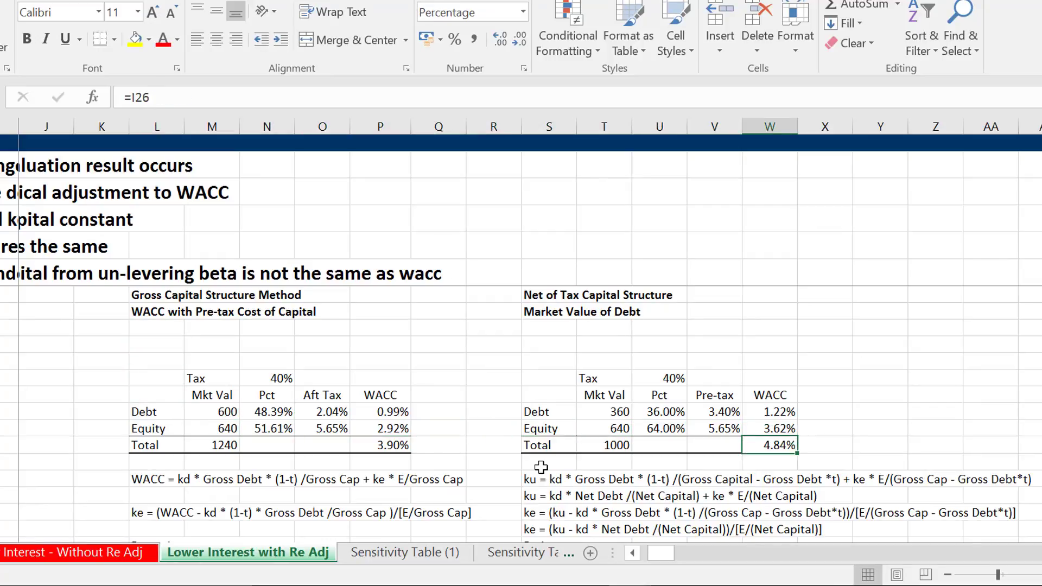
key(Left)
key(Left)
key(Left)
key(Left)
key(Left)
key(Left)
key(Left)
key(Left)
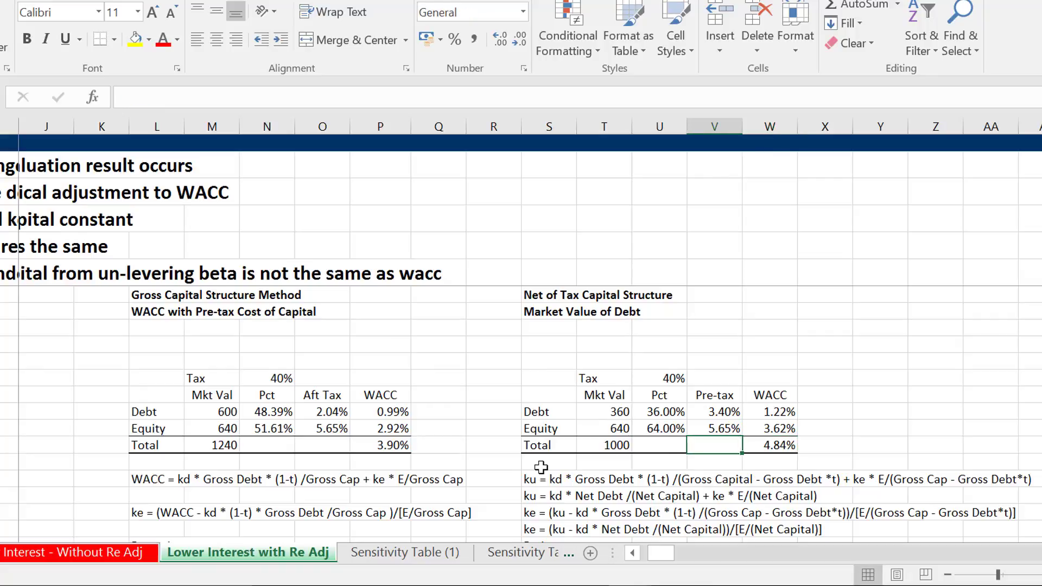
key(Left)
key(Left)
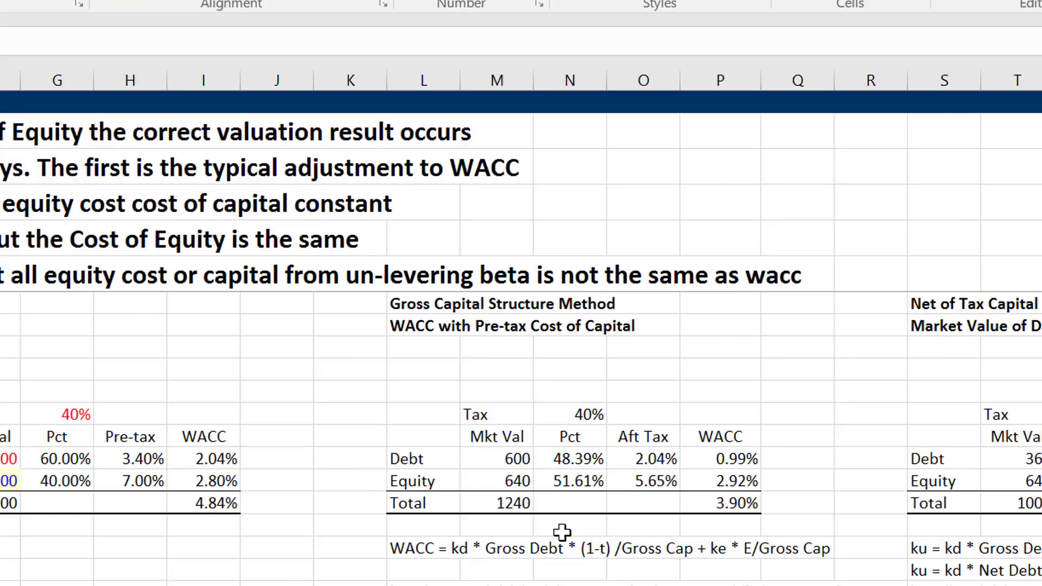
Open the sensitivity sheet that begins from the observed gross capital structure and review its base assumptions and Be, Ku and WACC table
scroll(561, 531, down, 15)
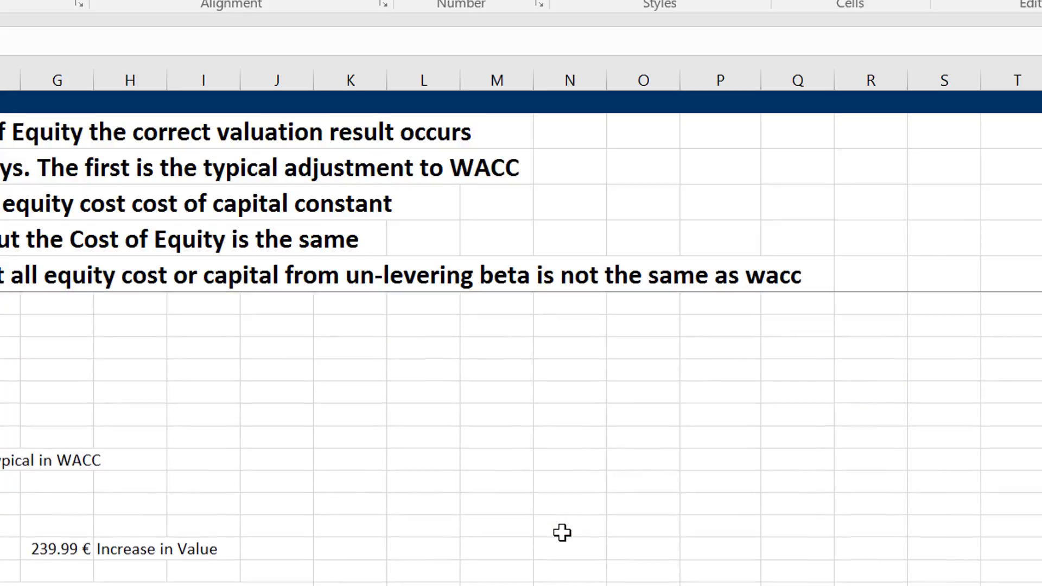
scroll(561, 532, down, 1)
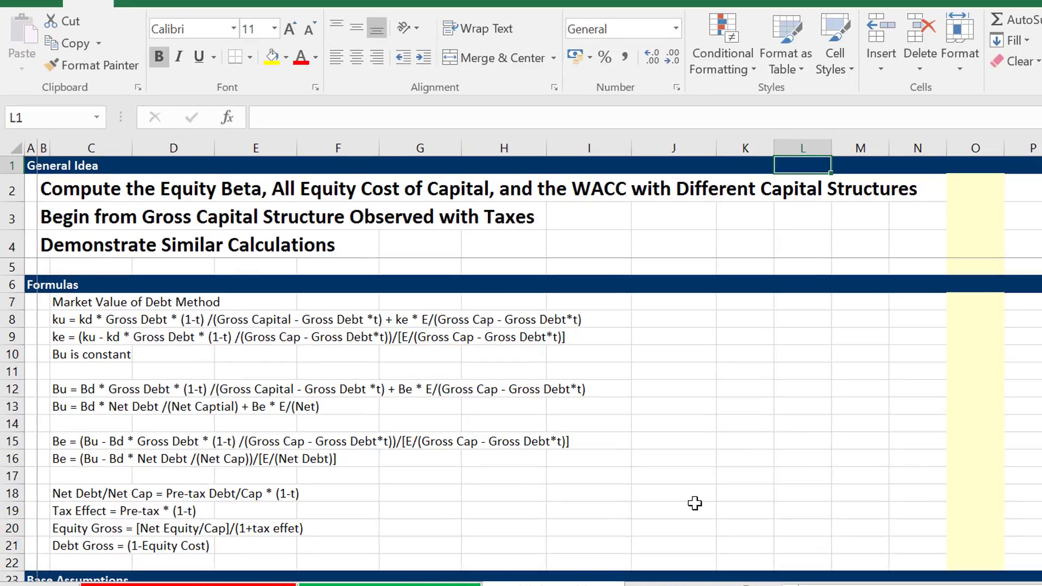
key(Down)
key(Down)
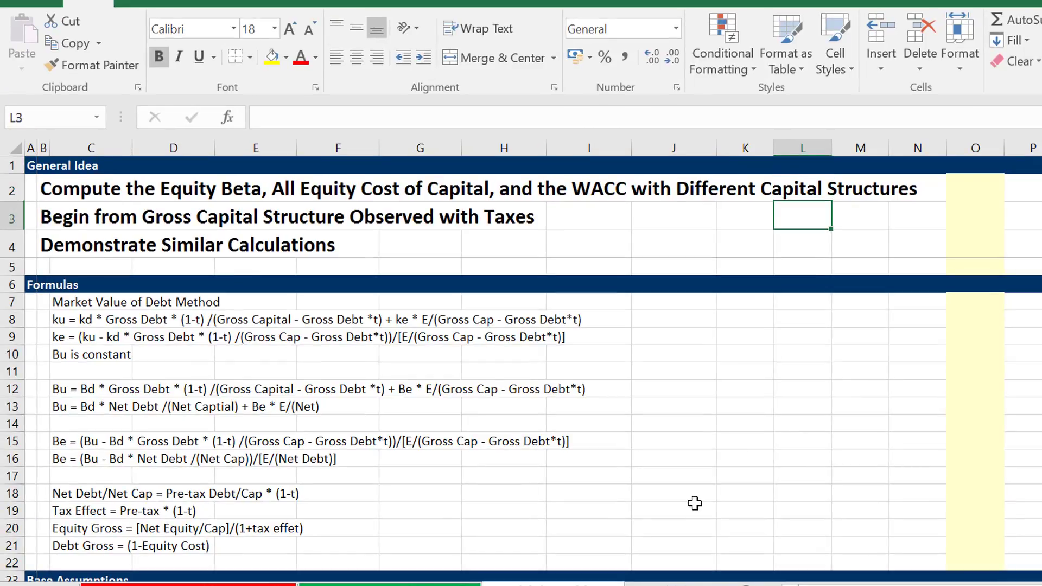
click(503, 470)
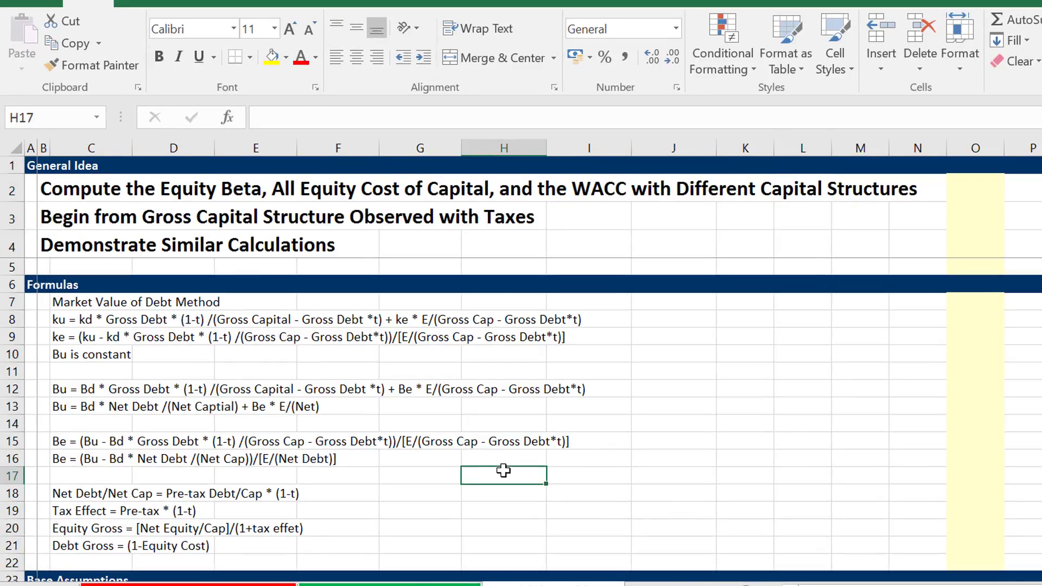
key(Left)
key(Left)
key(Page_Down)
key(Down)
key(Down)
key(Down)
key(Down)
key(Down)
key(Down)
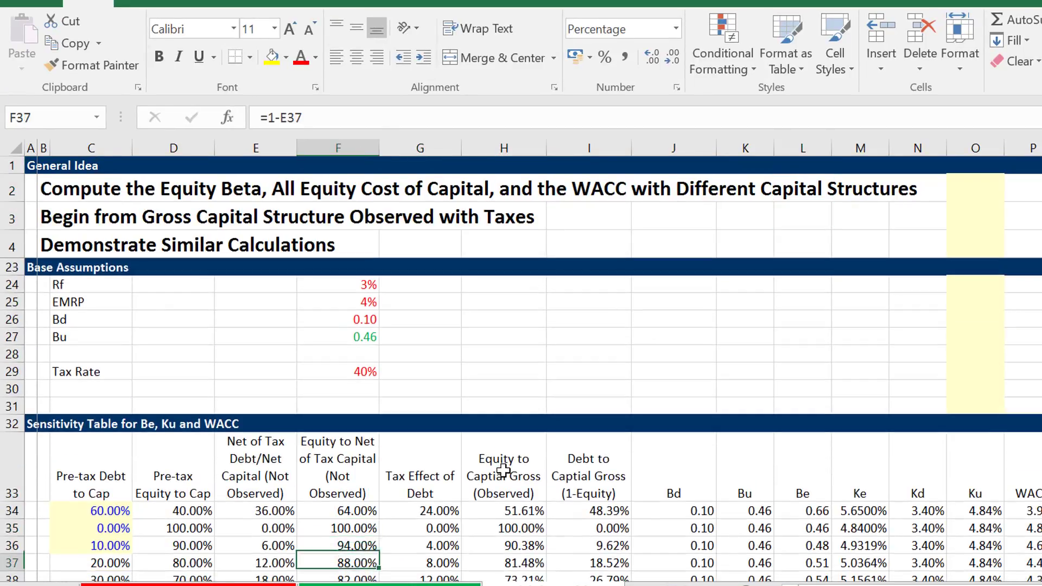
key(Up)
key(Up)
key(Up)
key(Up)
key(Up)
key(Up)
key(Up)
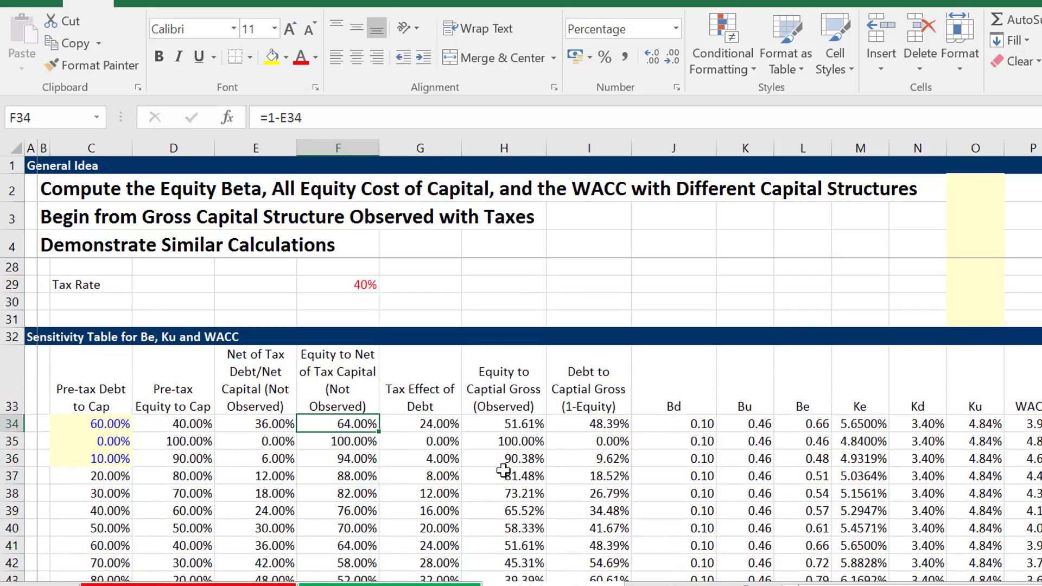
Check the sensitivity table on the sheet about applying different formulas for tax effects, and return to the previous sensitivity sheet
key(ctrl+Page_Up)
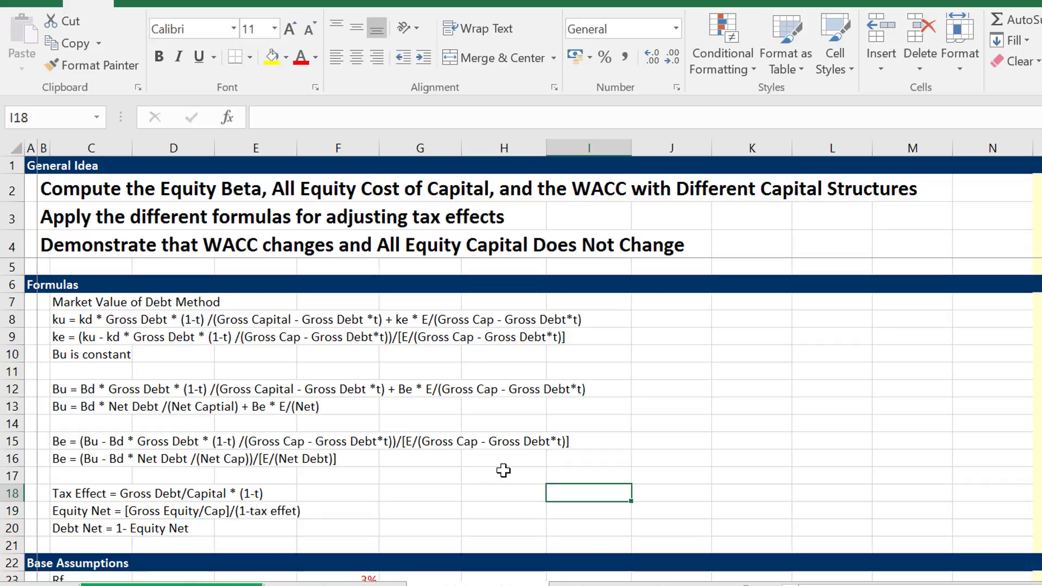
key(Page_Down)
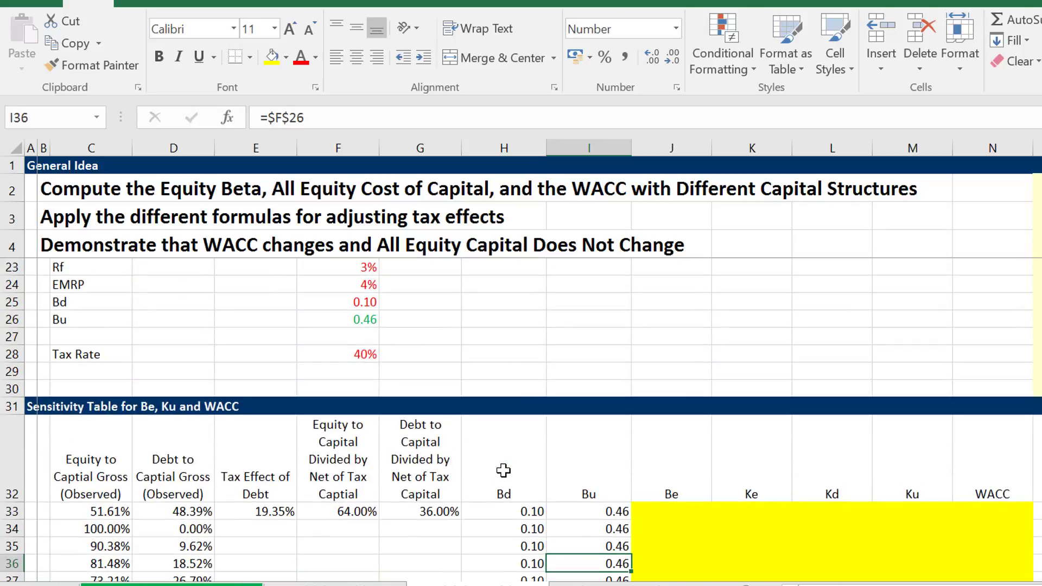
key(ctrl+Page_Down)
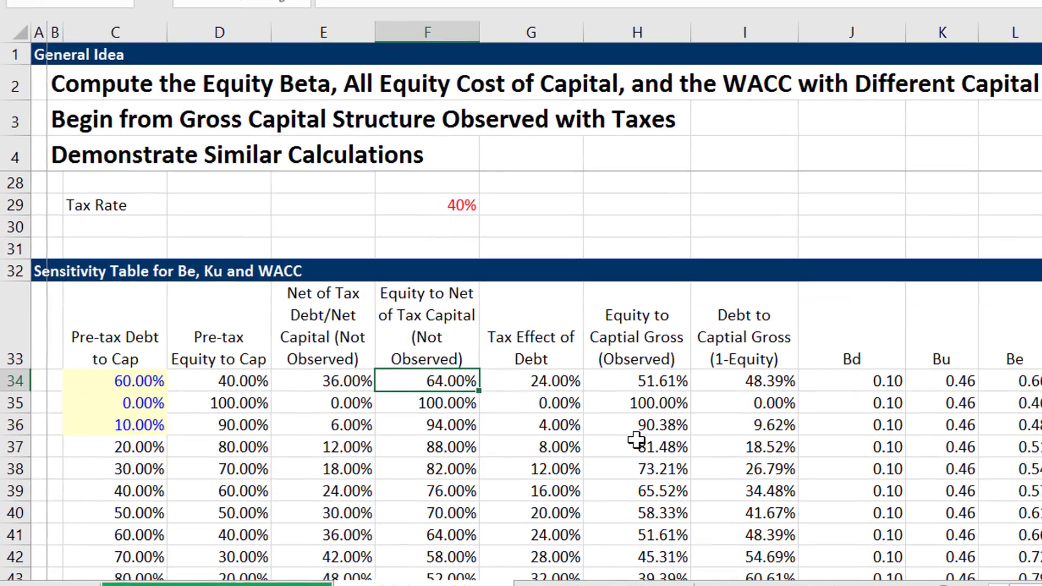
Examine how pre-tax debt and equity to capital relate to net-of-tax debt in row 34 of the sensitivity table
key(Left)
key(Left)
key(Left)
key(Left)
key(Left)
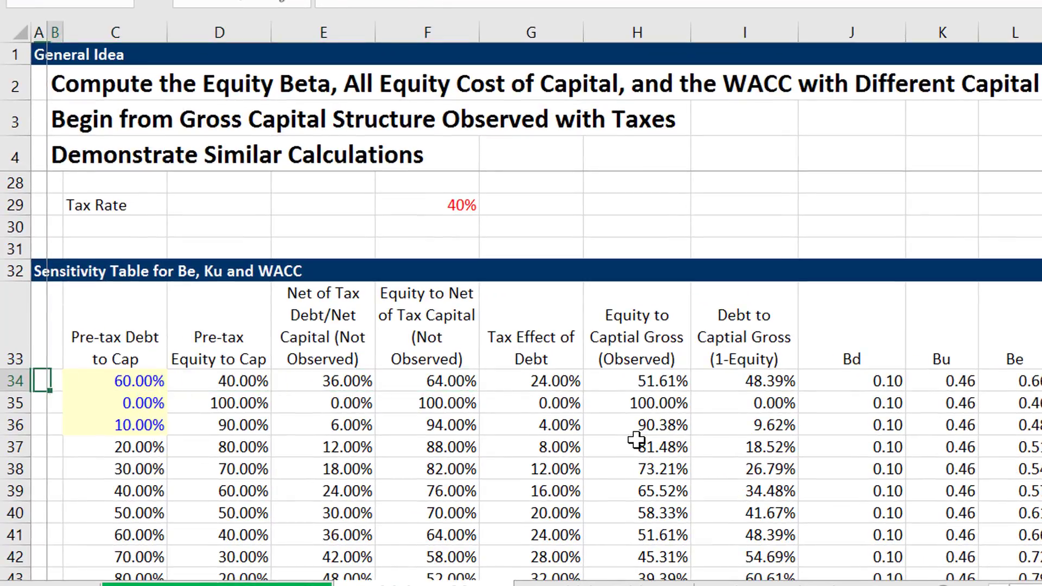
key(Right)
key(Right)
key(Right)
key(Right)
key(Left)
key(Left)
key(Left)
key(Left)
key(Right)
key(Right)
key(Right)
key(Down)
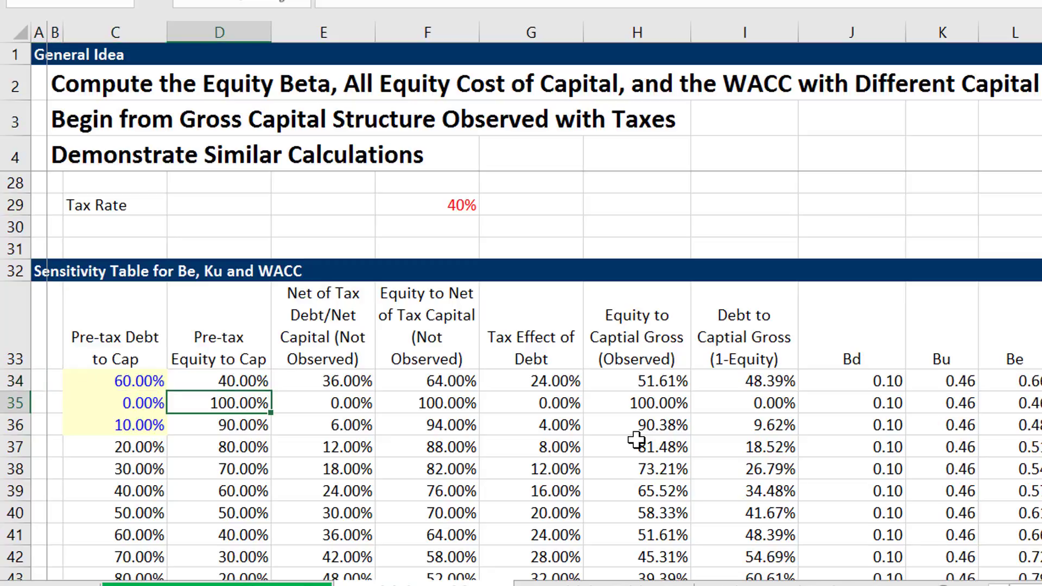
key(Up)
key(Left)
key(Left)
key(Right)
key(Right)
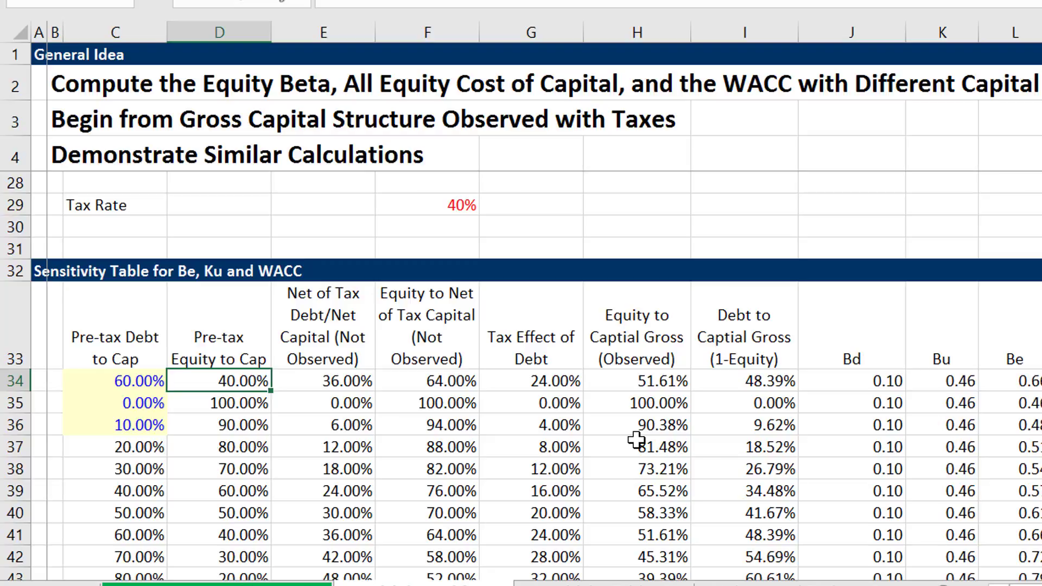
key(Left)
key(Left)
key(Right)
key(Right)
key(Left)
key(Right)
key(Right)
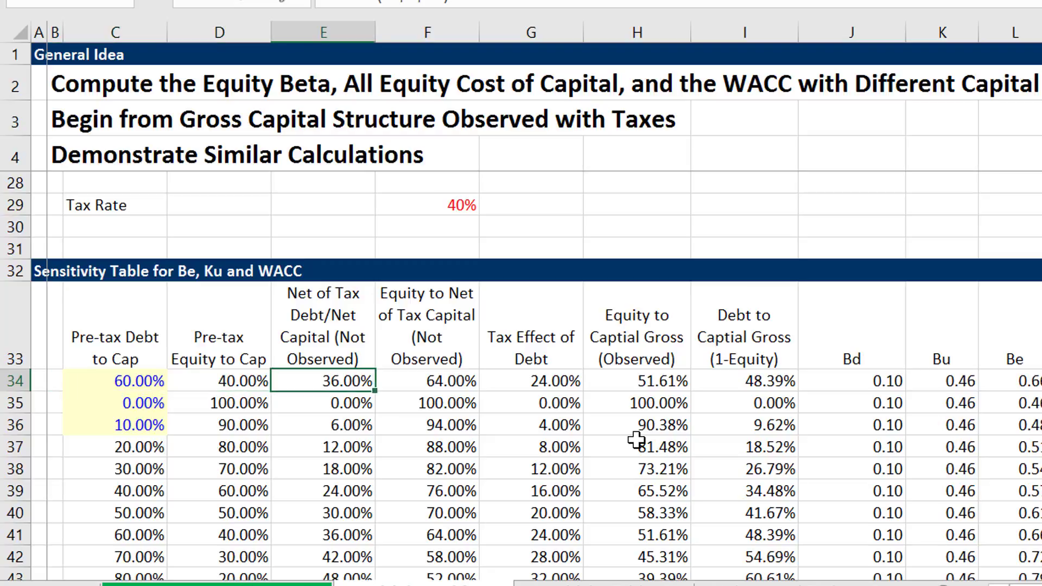
Inspect the net-of-tax debt to net capital formula in E34 and leave it for the adjacent equity cell
key(F2)
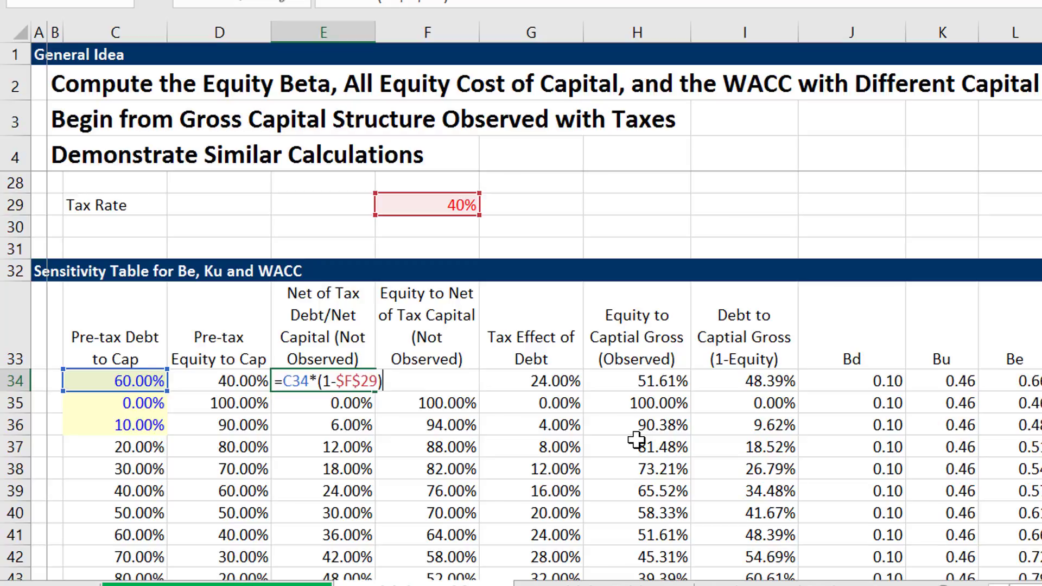
key(Return)
key(Up)
key(Right)
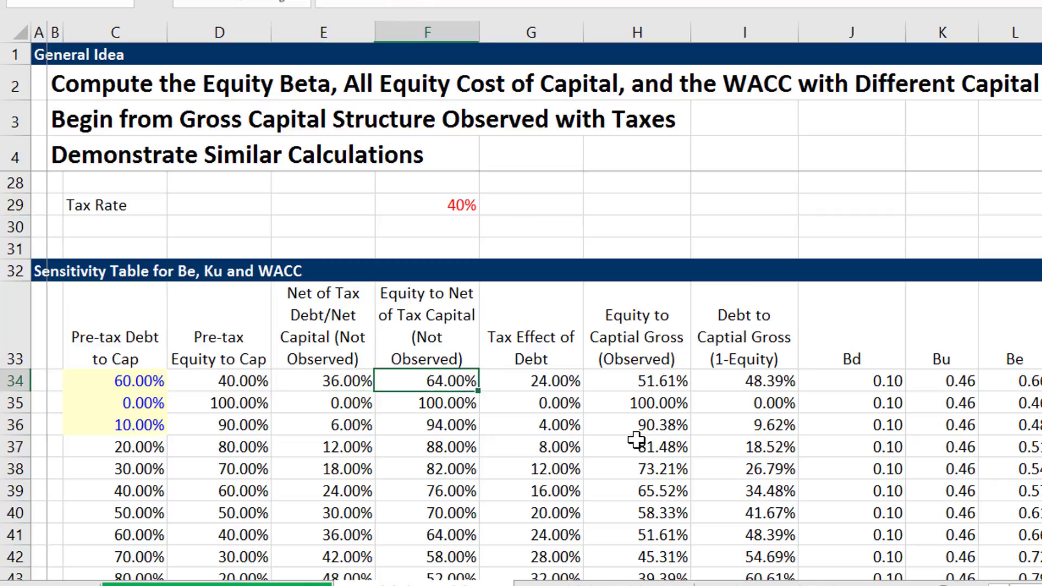
Re-enter the equity to net-of-tax capital formula in F34 as =1-E34
text(=1-)
key(Left)
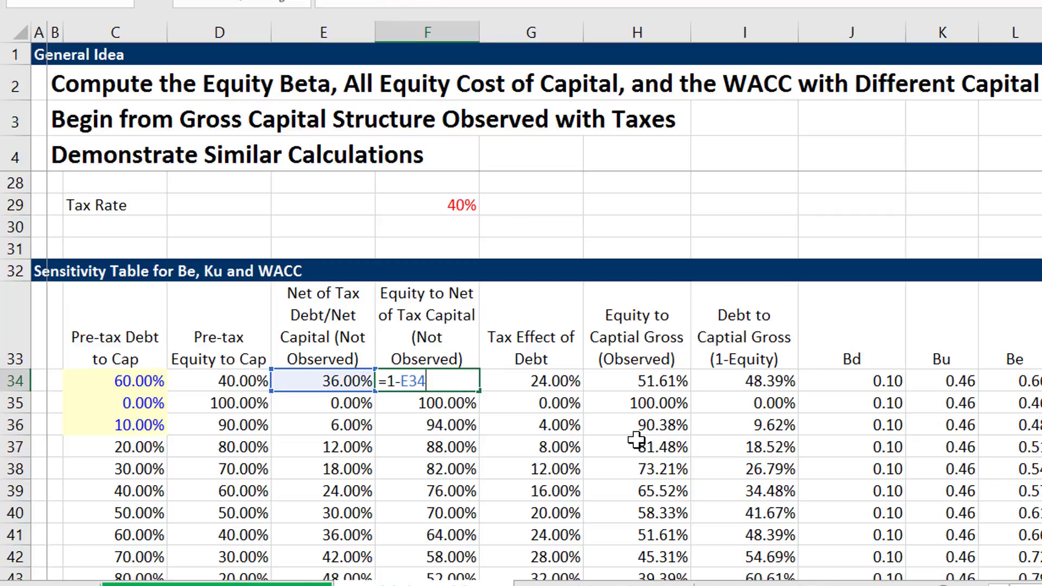
key(Return)
key(Left)
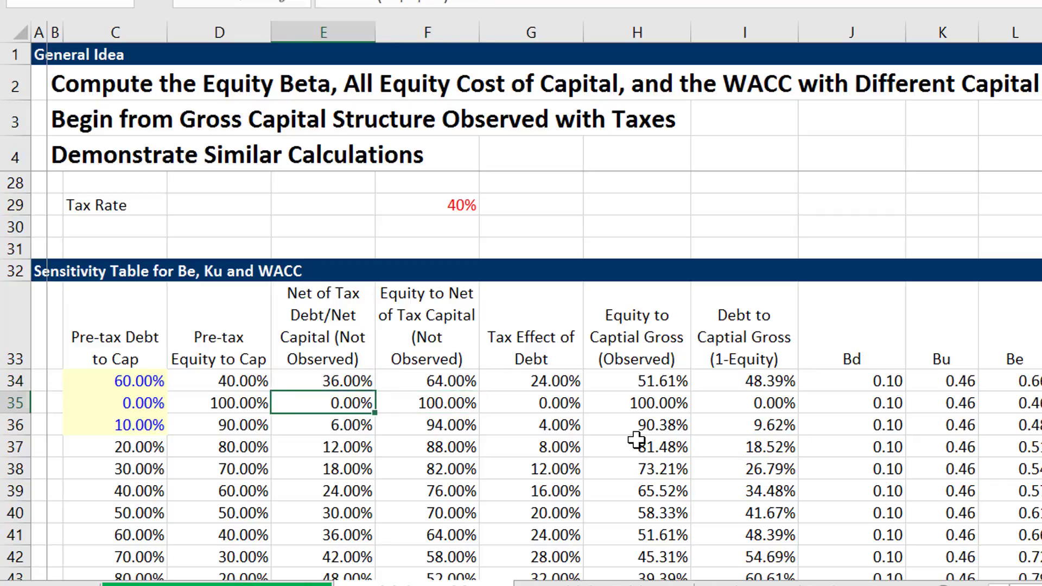
key(Up)
key(Right)
key(Left)
key(Right)
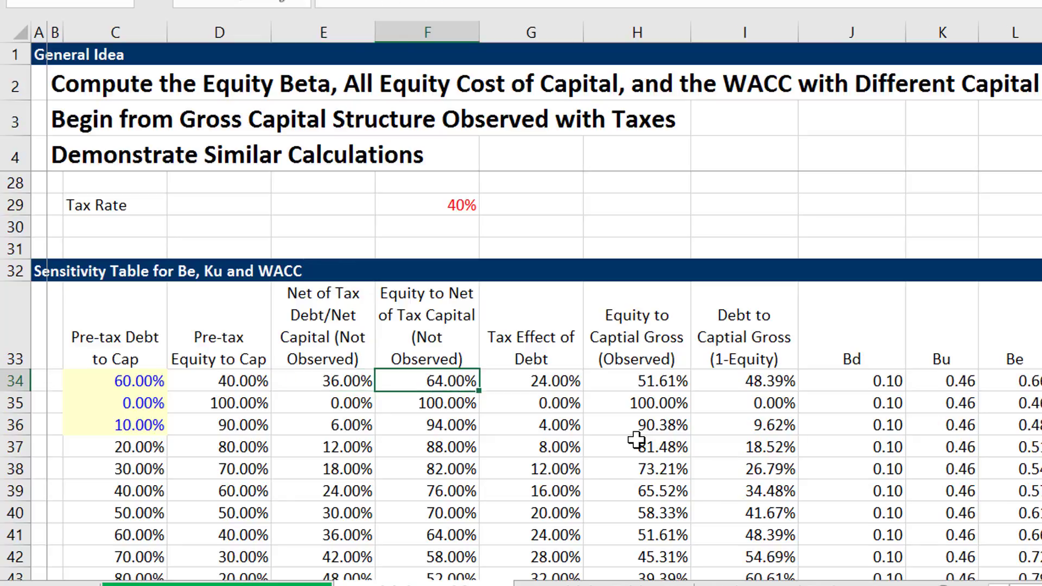
Return to the Lower Interest with Re Adj sheet and view the area above its pre-tax analysis
key(Left)
key(Right)
key(ctrl+Page_Down)
scroll(636, 439, up, 10)
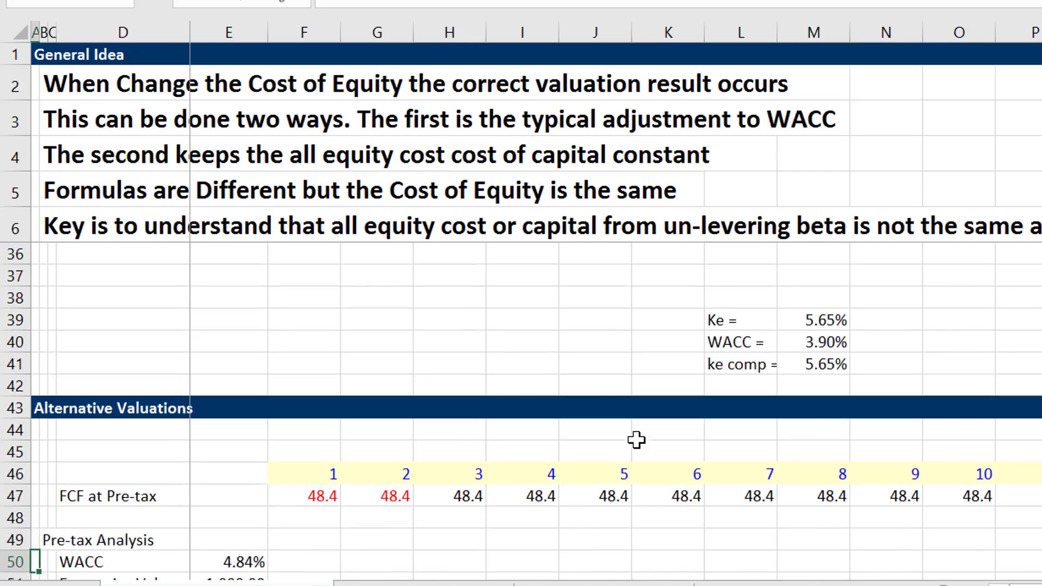
Look across row 50 of the Lower Interest with Re Adj sheet and return to Sensitivity Table (1)
key(Right)
key(Right)
key(Right)
key(Right)
key(Right)
key(Right)
key(Right)
key(Right)
key(Right)
key(Right)
key(Right)
key(Right)
key(Right)
key(Right)
key(Right)
key(Right)
key(Right)
key(Right)
key(Right)
key(Right)
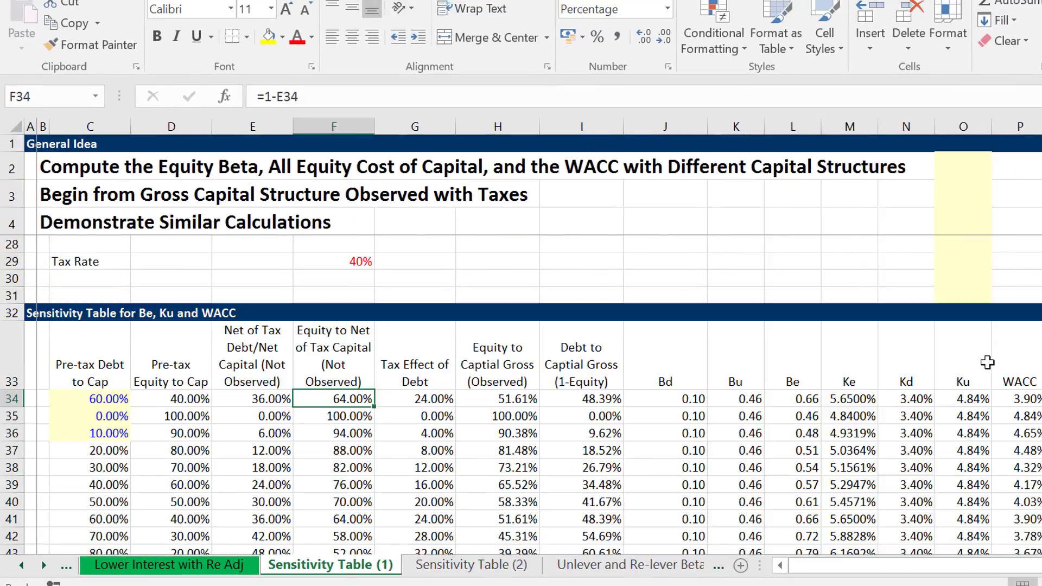
Inspect the net-of-tax debt formula in E34 and the Tax Effect of Debt formula in G34
key(Left)
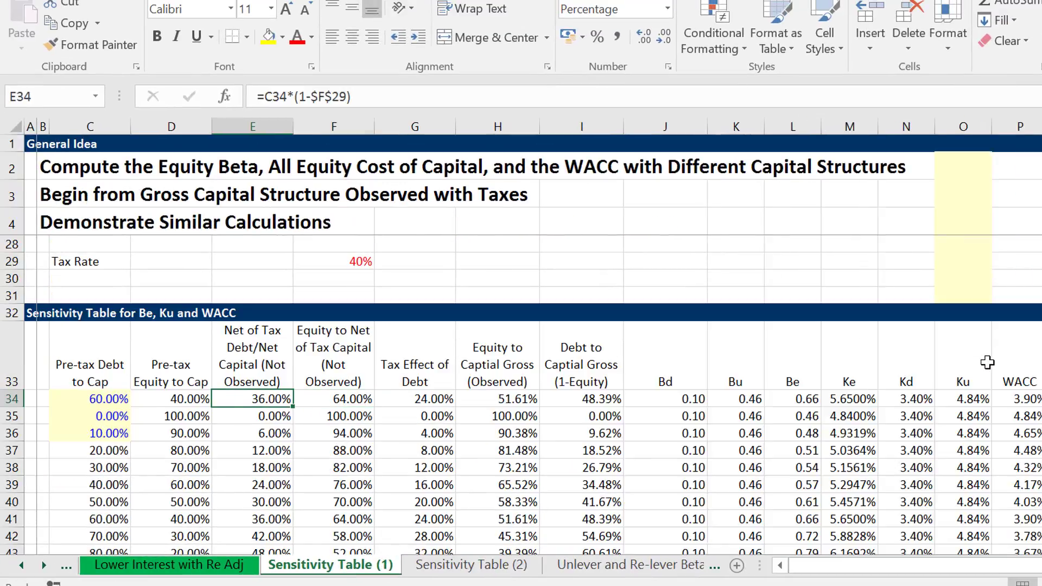
key(Right)
key(Right)
key(F2)
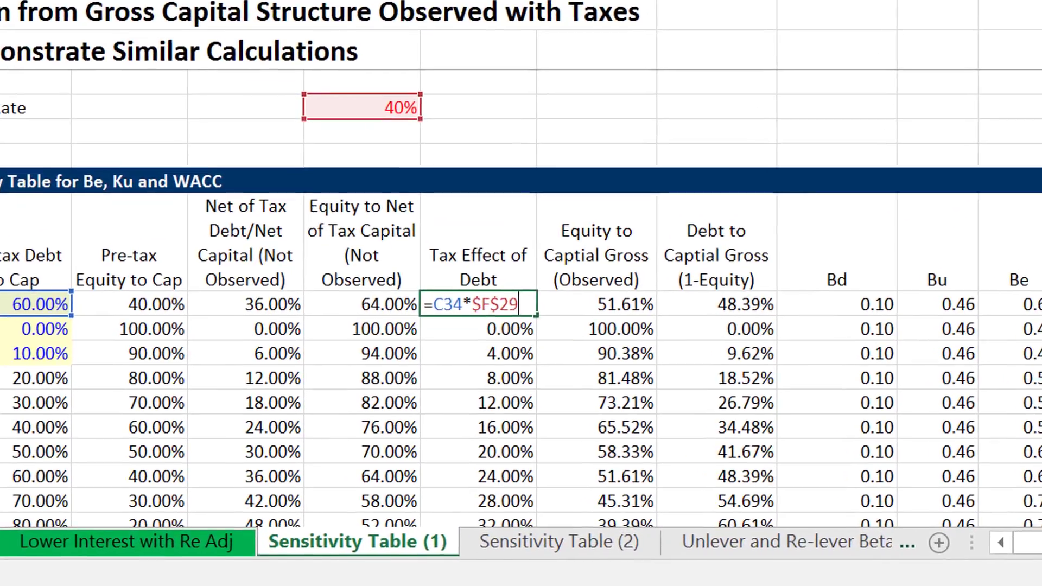
key(Return)
key(Up)
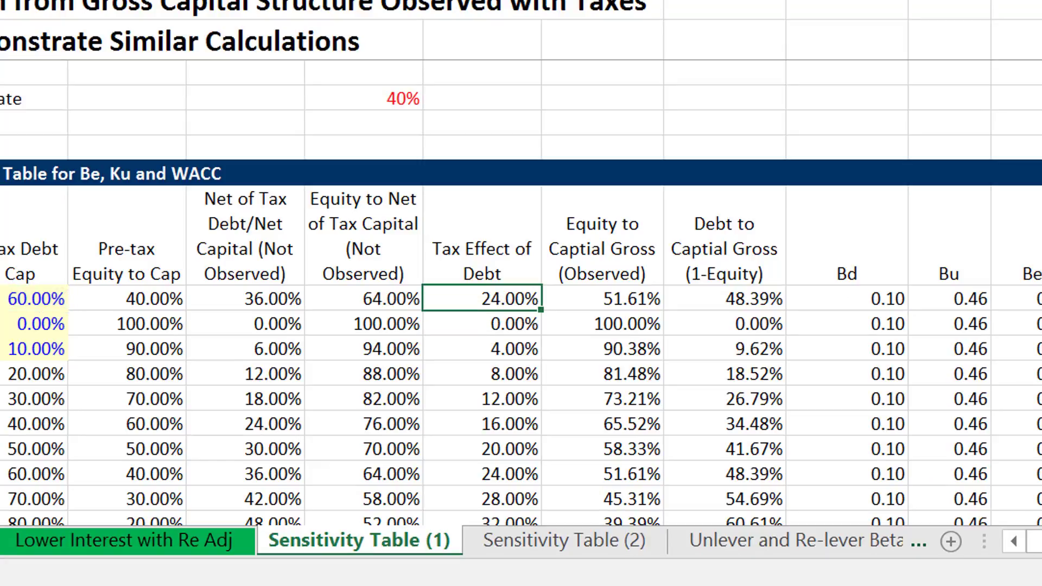
Inspect the gross equity to capital formula in H34 and compare it with the equity share on the Lower Interest with Re Adj sheet
key(Right)
key(F2)
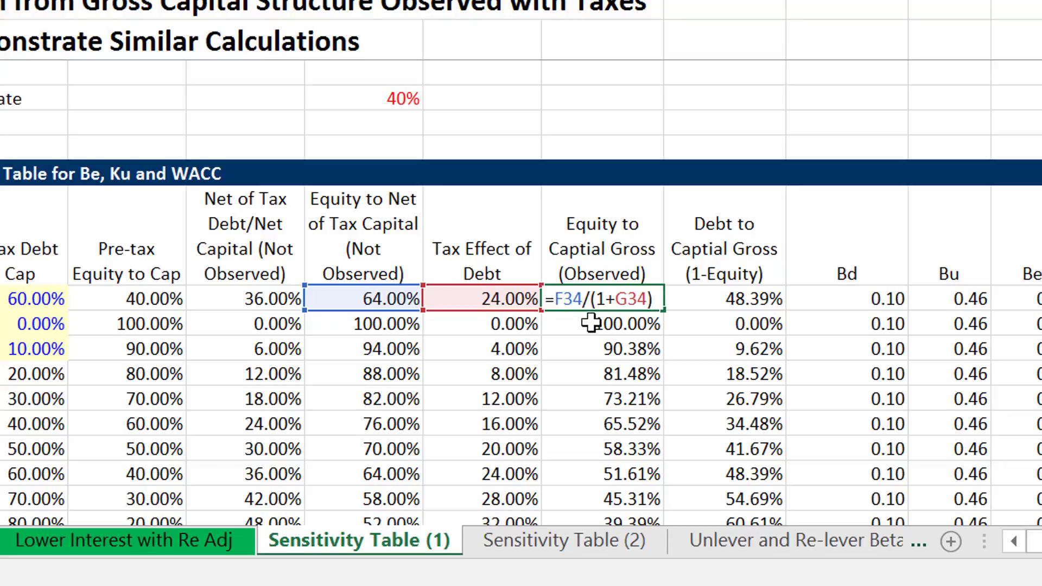
key(Return)
key(Up)
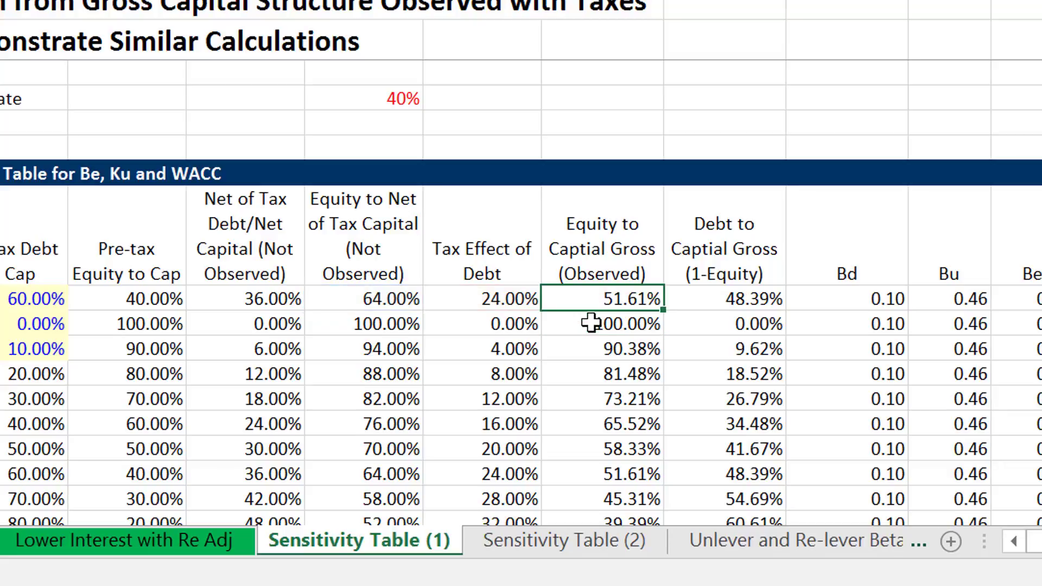
key(ctrl+Page_Up)
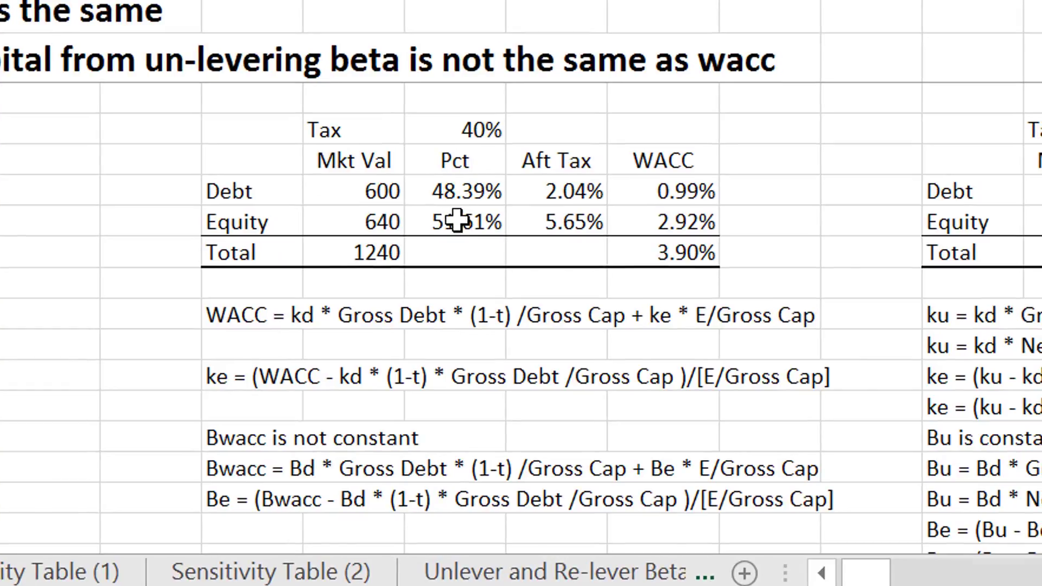
Re-enter the gross debt to capital formula in I34 of Sensitivity Table (1) as =1-H34
key(ctrl+Page_Down)
key(Right)
text(=1-)
key(Left)
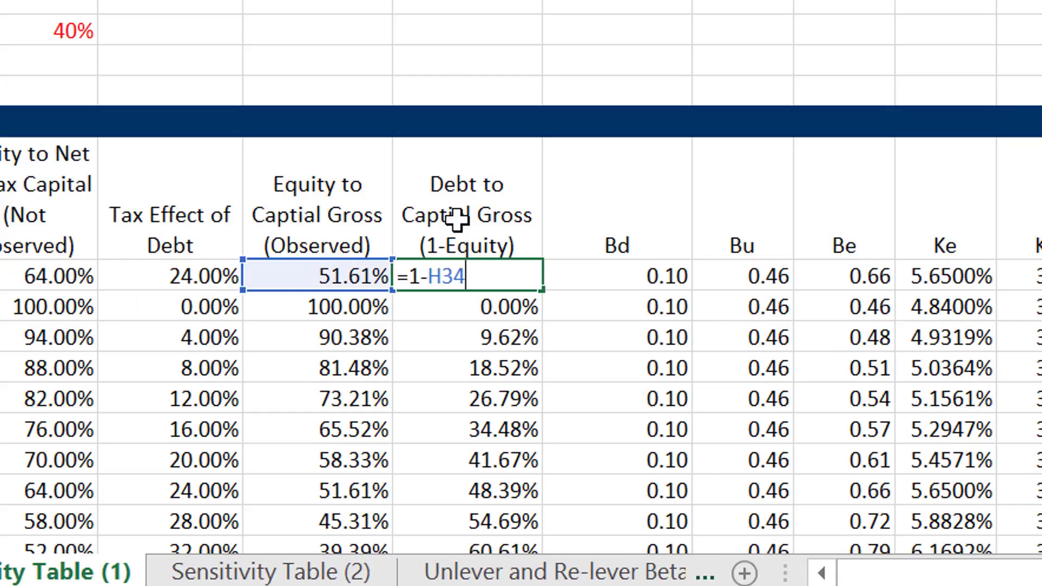
key(Return)
key(Up)
Examine the Bd and Bu values in row 34 against the base assumptions above the sensitivity table
key(Right)
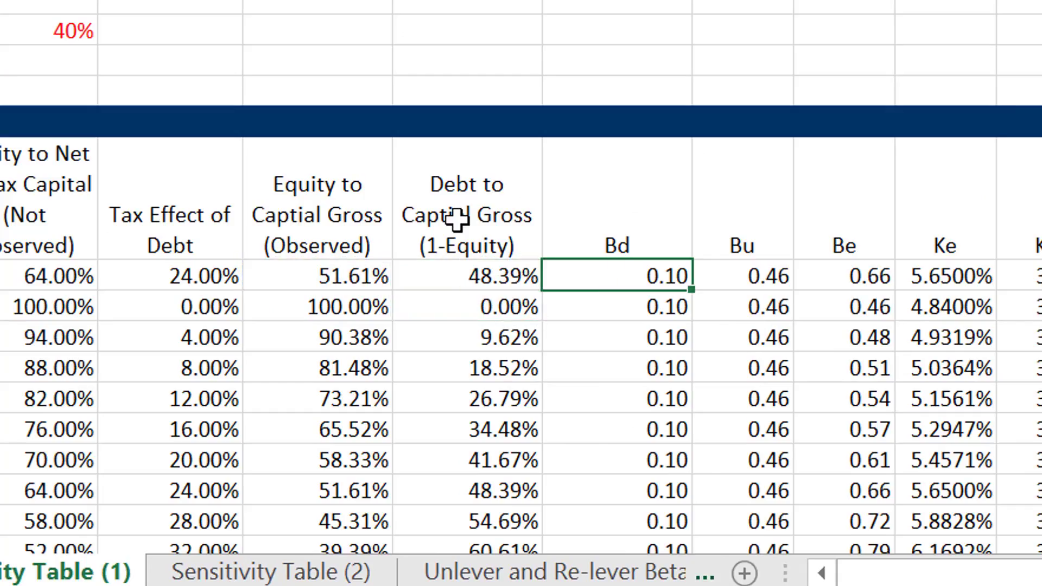
key(Up)
key(Down)
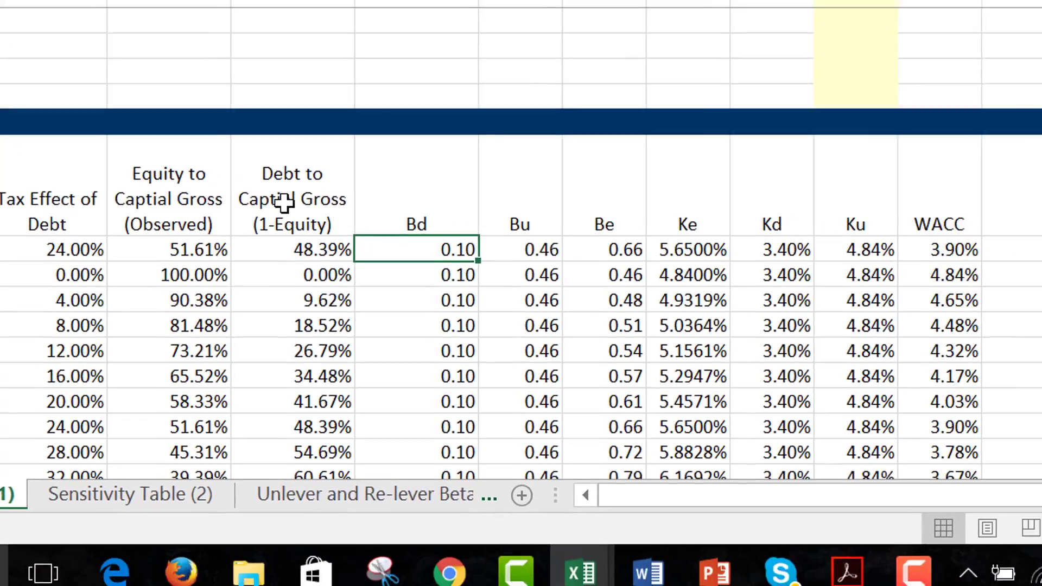
key(Right)
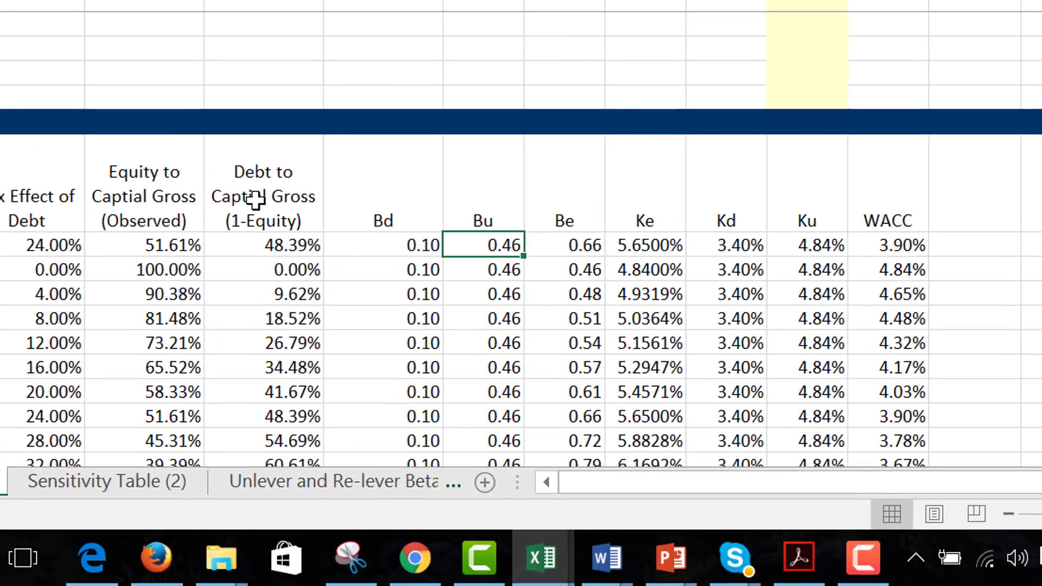
key(Up)
key(Up)
key(Up)
key(Up)
key(Up)
key(Up)
key(Up)
key(Up)
key(Up)
key(Up)
key(Up)
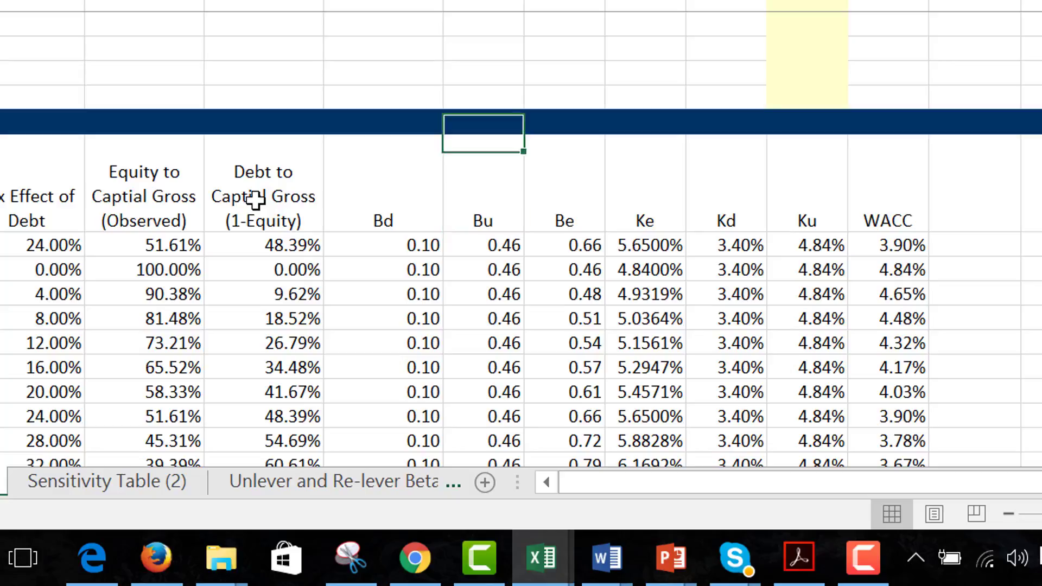
key(Down)
key(Down)
key(Down)
key(Down)
key(Down)
key(Down)
key(Down)
key(Down)
key(Down)
key(Down)
key(Down)
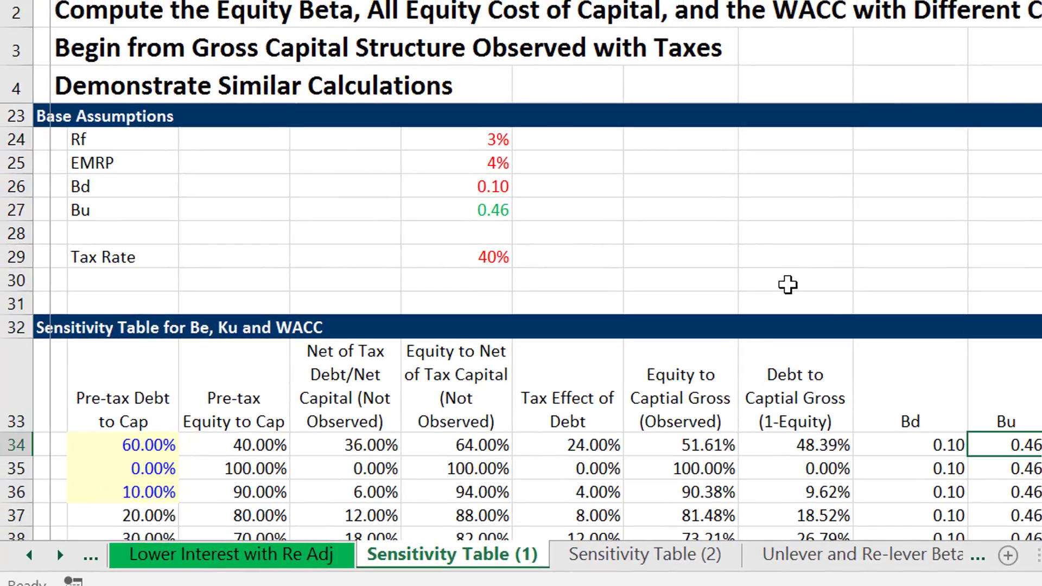
Inspect the formulas for Be, Ke, Kd and Ku in row 34 of the sensitivity table
key(F2)
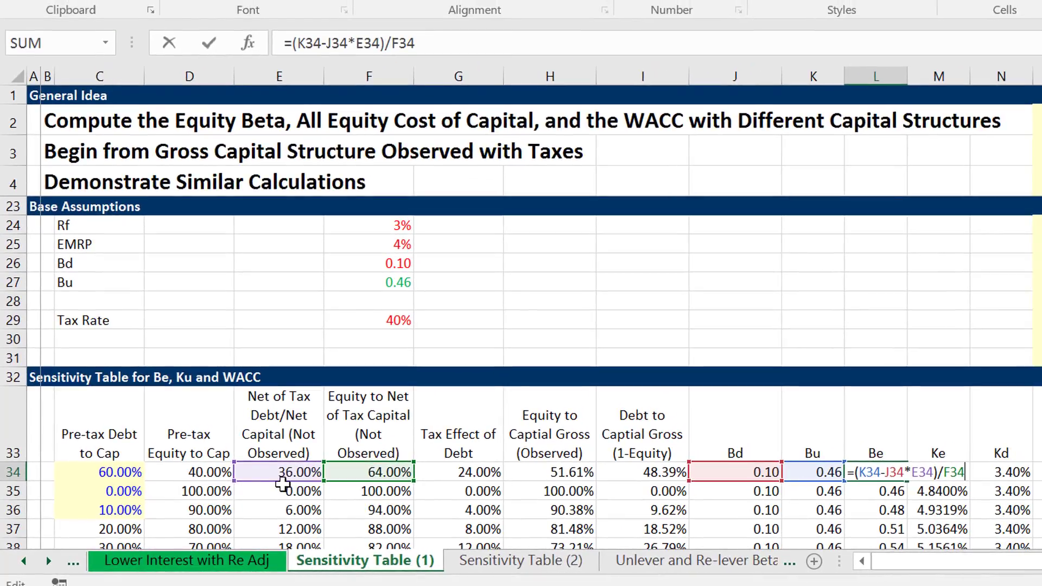
key(ctrl+Return)
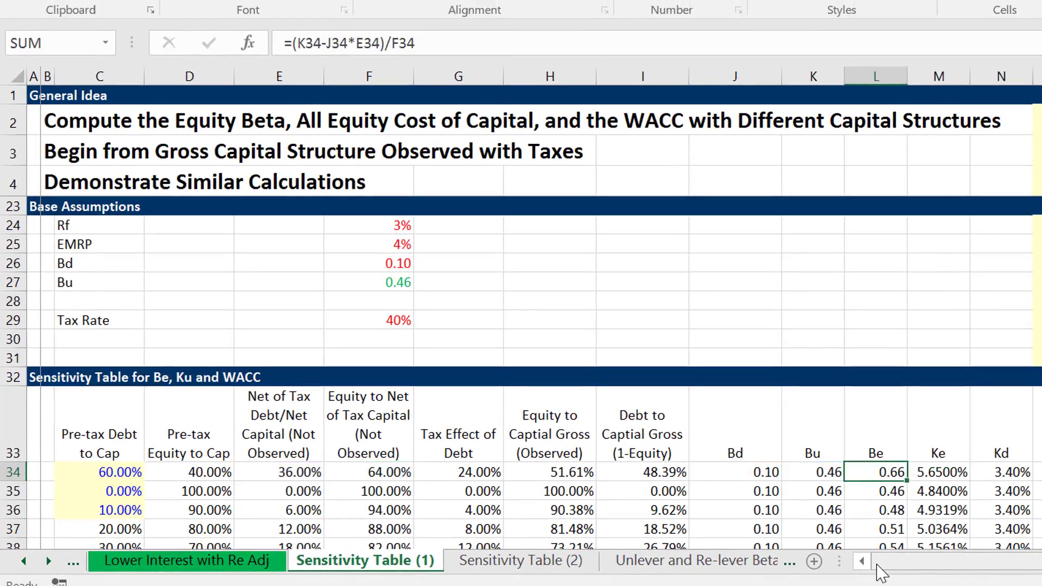
key(Right)
key(F2)
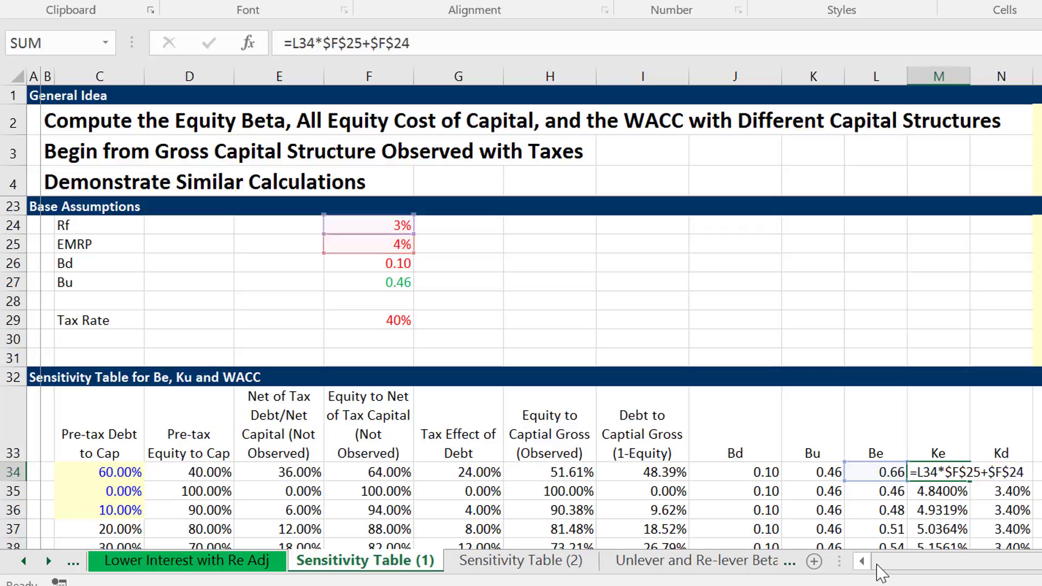
key(ctrl+Return)
key(Right)
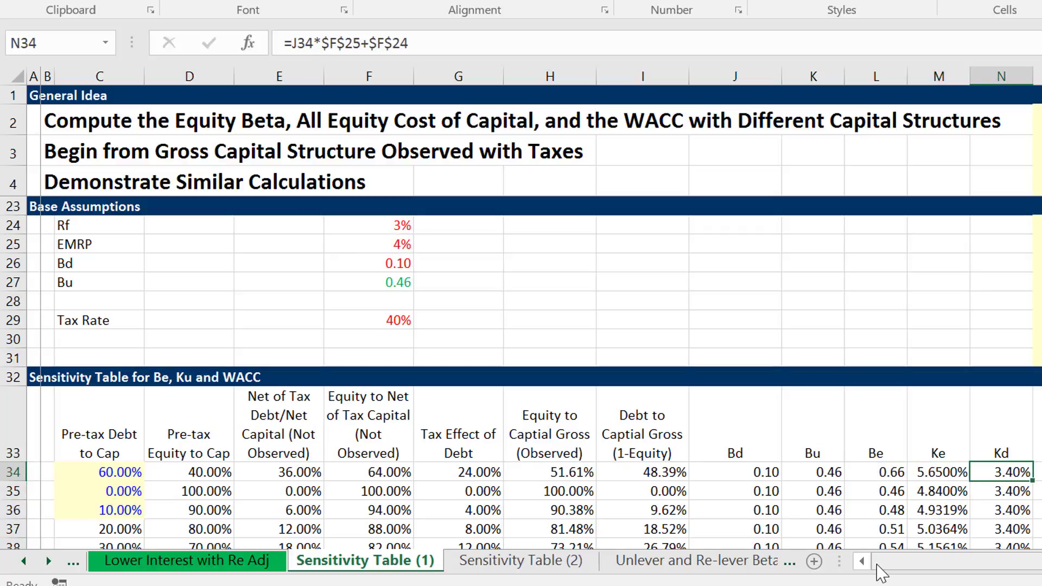
key(Right)
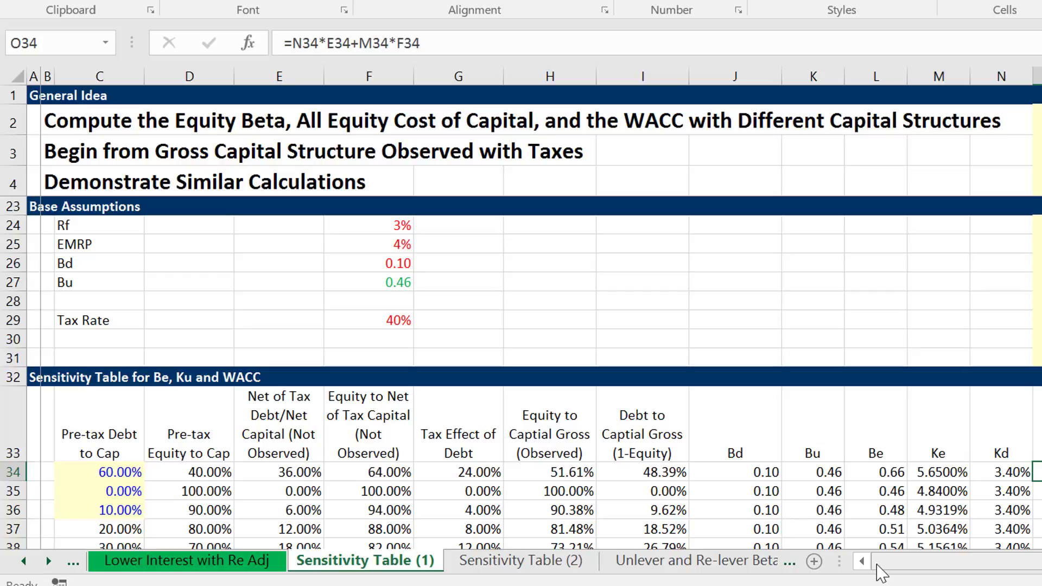
Examine the capital ratios, betas and cost rates along row 42, ending with the WACC formula in P42
key(Down)
key(Left)
key(Down)
key(Down)
key(Down)
key(Down)
key(Down)
key(Down)
key(Down)
key(Left)
key(Left)
key(Left)
key(Left)
key(Left)
key(Left)
key(Left)
key(Left)
key(Left)
key(Left)
key(Left)
key(Left)
key(Left)
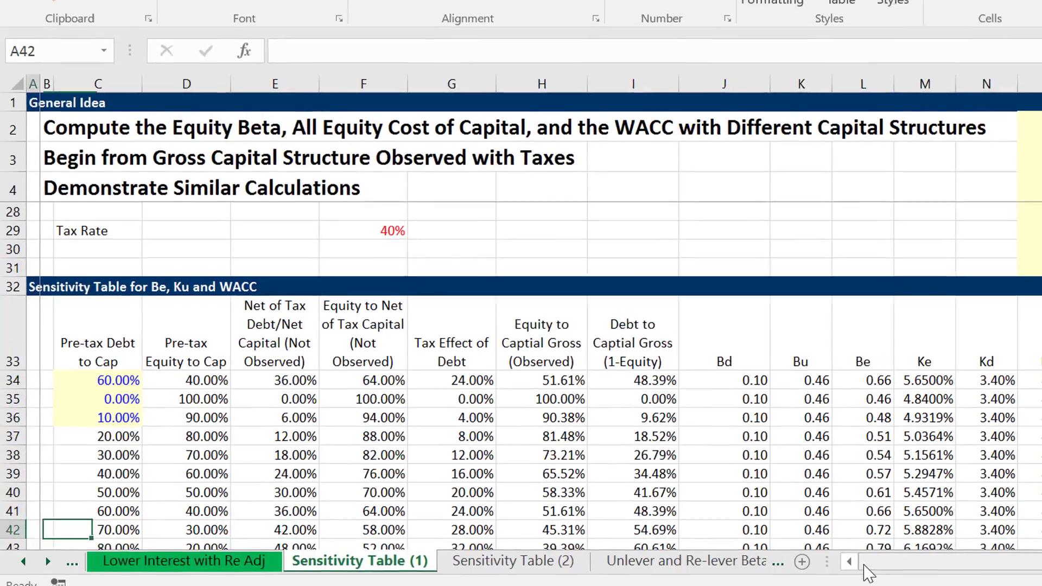
key(Right)
key(Right)
key(Right)
key(Right)
key(Right)
key(Right)
key(Right)
key(Right)
key(Right)
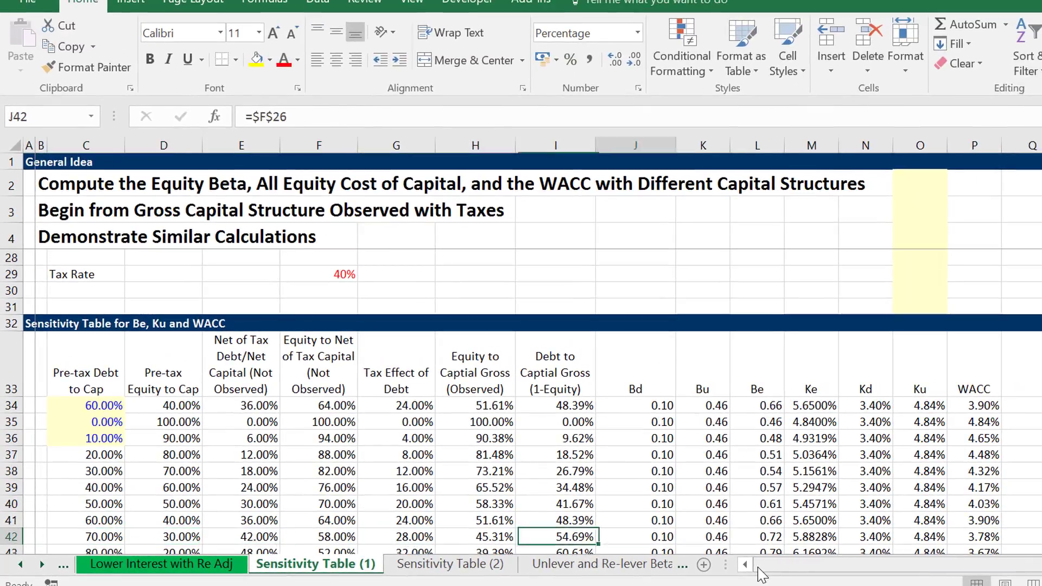
key(Right)
key(Right)
key(Right)
key(Right)
key(Right)
key(Right)
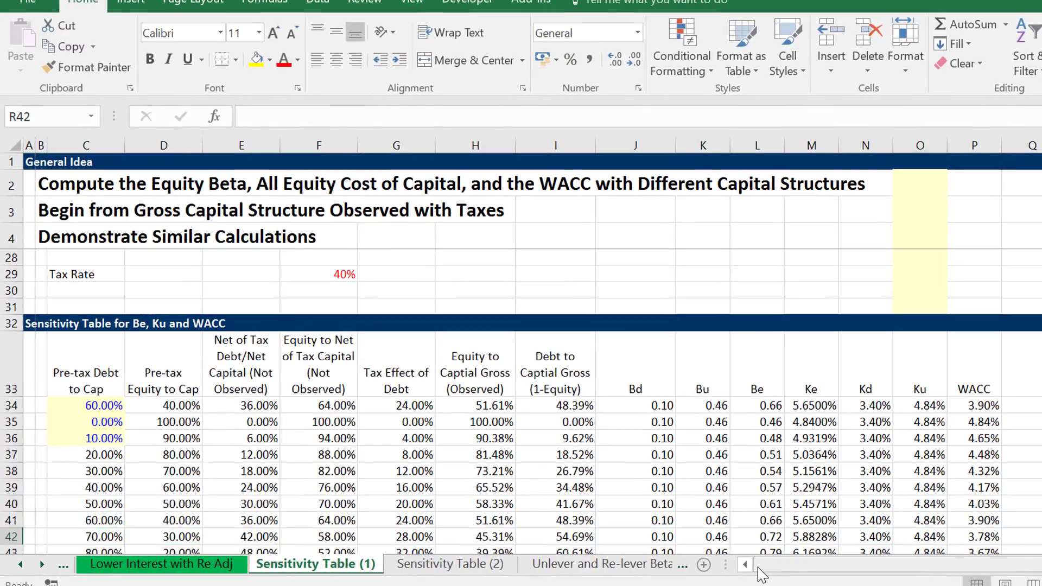
key(Right)
key(Left)
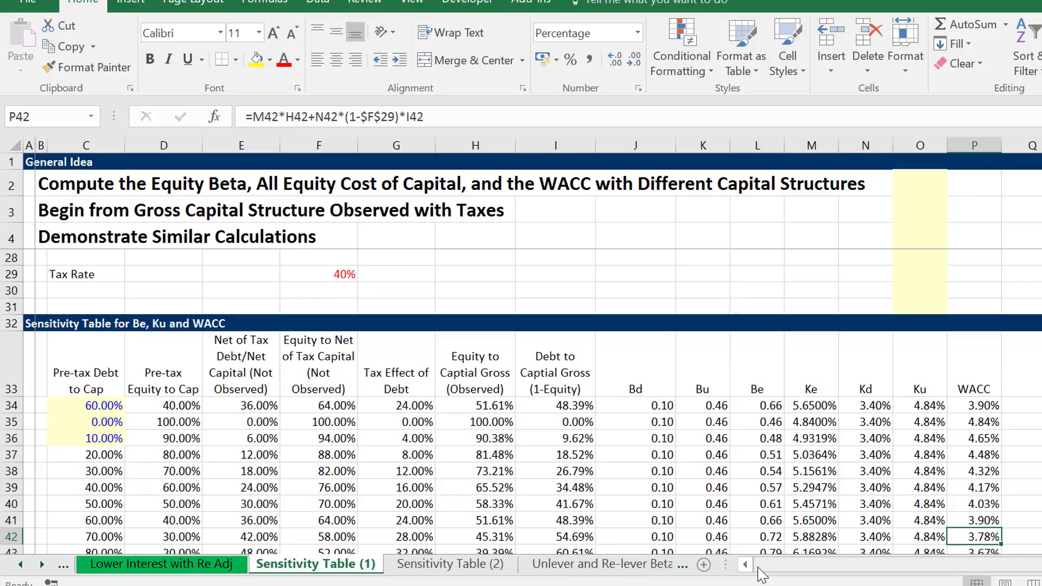
Open Sensitivity Table (2) and examine its observed gross capital ratios and the columns still lacking formulas
key(ctrl+Page_Down)
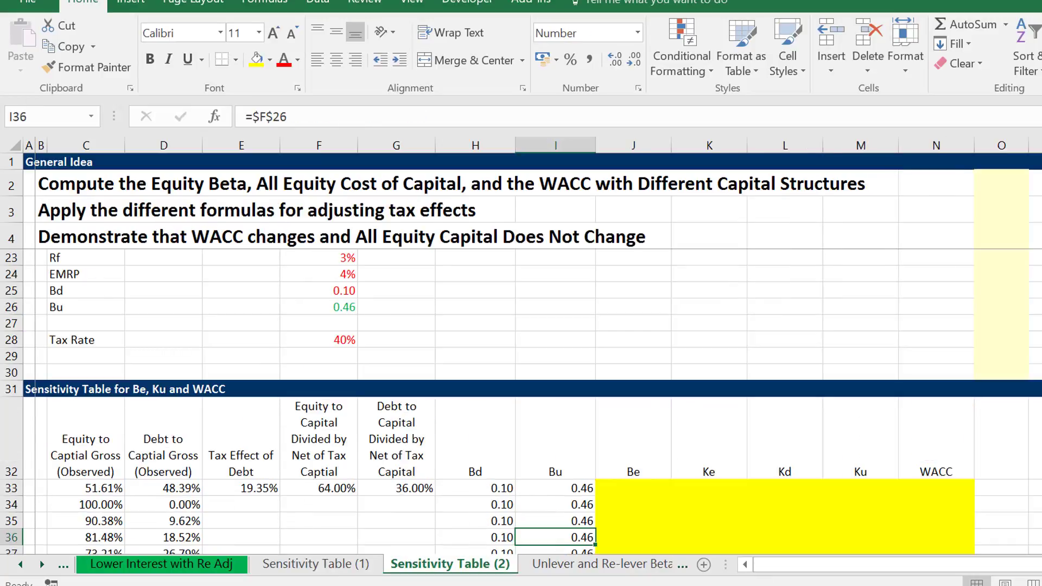
click(917, 584)
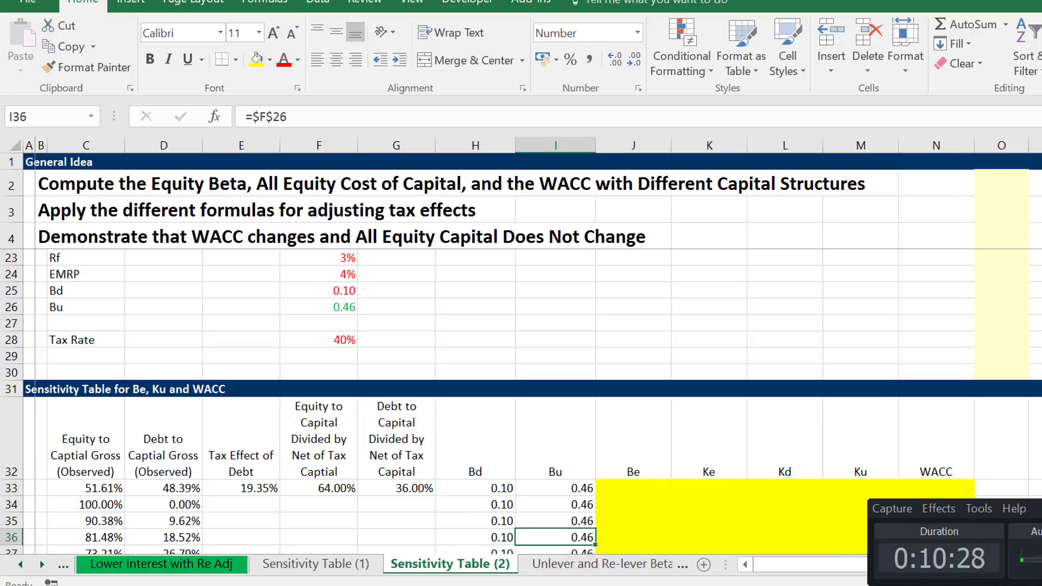
key(Left)
key(Left)
key(Left)
key(Left)
key(Left)
key(Left)
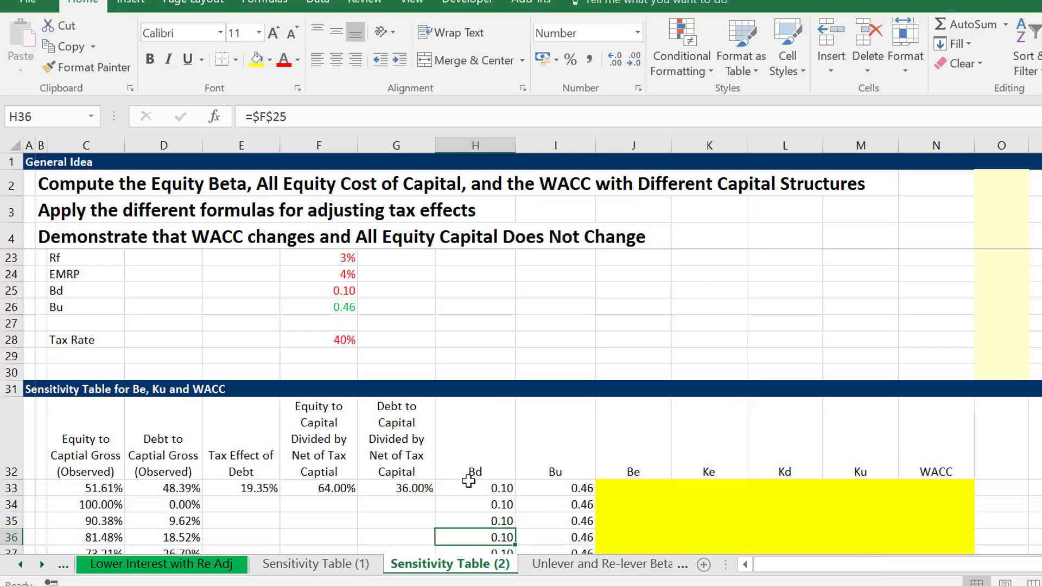
key(Right)
key(Right)
key(Up)
key(Up)
key(Up)
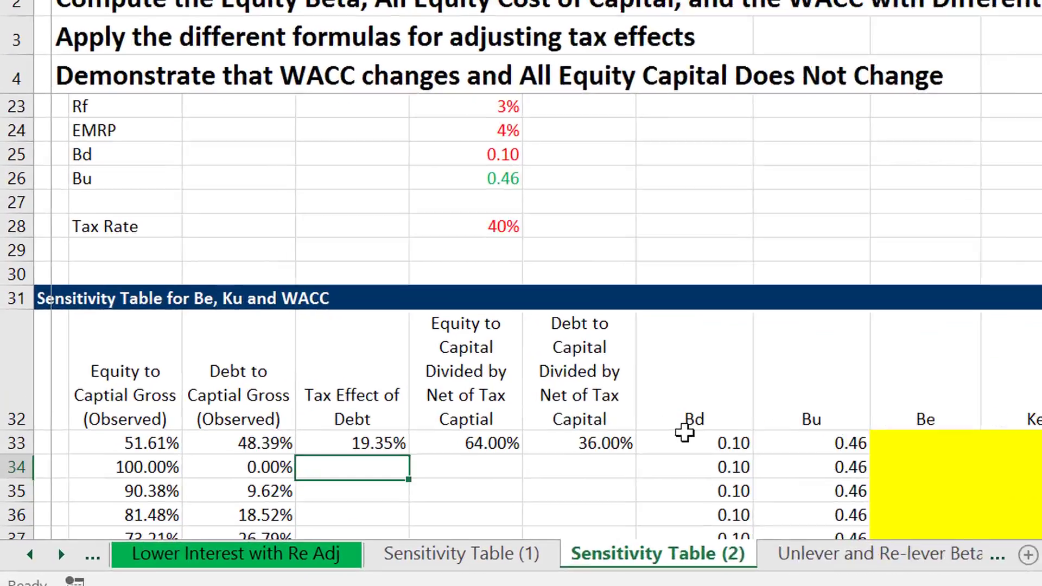
key(Down)
key(Down)
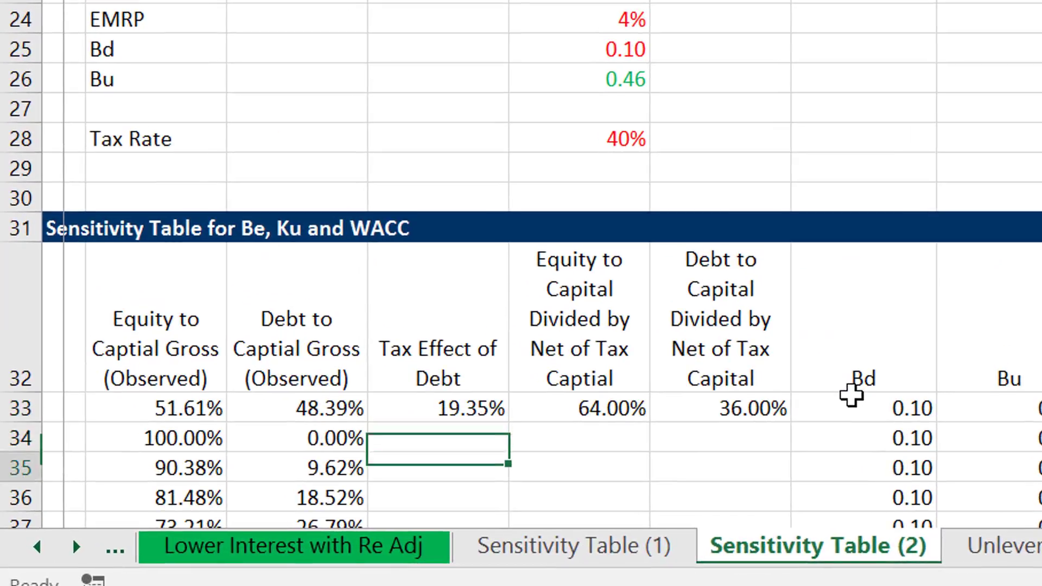
key(Down)
key(Down)
key(Down)
key(Down)
key(Down)
key(Up)
key(Up)
key(Up)
key(Up)
key(Up)
key(Up)
key(Up)
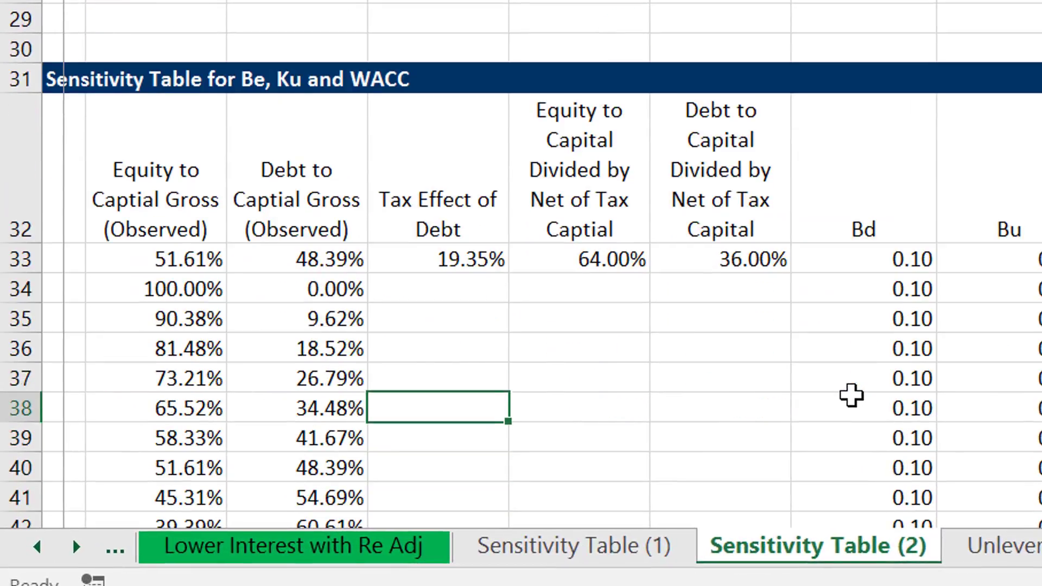
Clear the tax effect of debt and both net-of-tax capital ratios in E33:G33
key(Left)
key(Left)
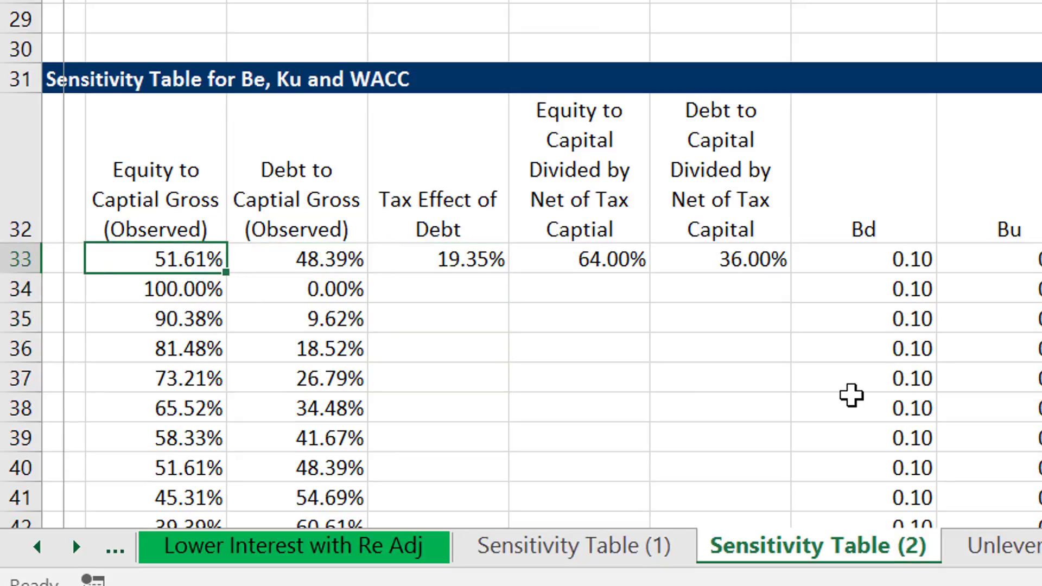
key(Right)
key(Left)
key(Right)
key(Right)
key(shift+Right)
key(shift+Right)
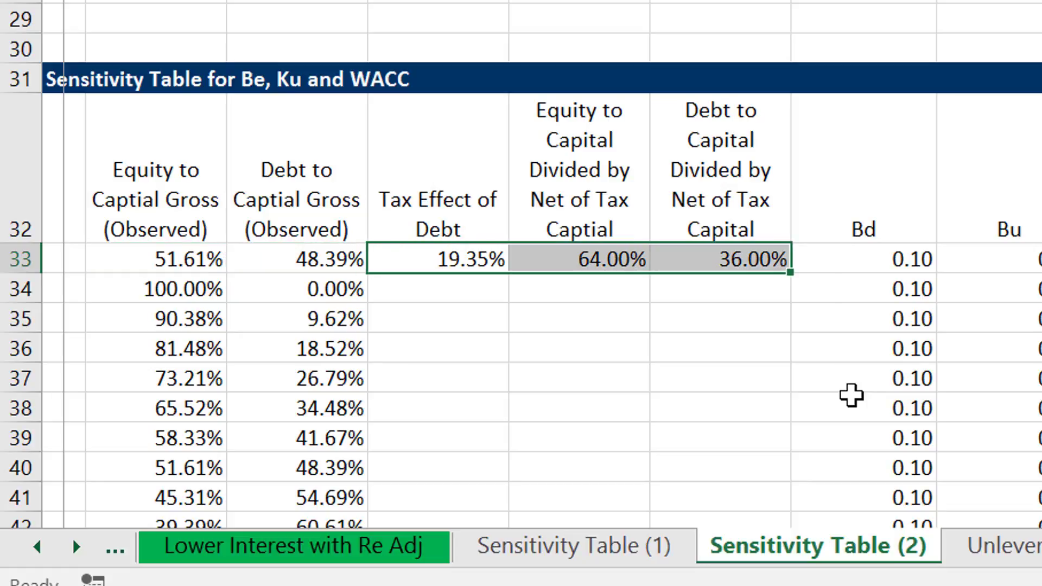
key(Delete)
Calculate E33 as the gross equity ratio in C33 times the F28 tax rate, formatted as a number with two decimals
key(Left)
key(Left)
key(Right)
key(Right)
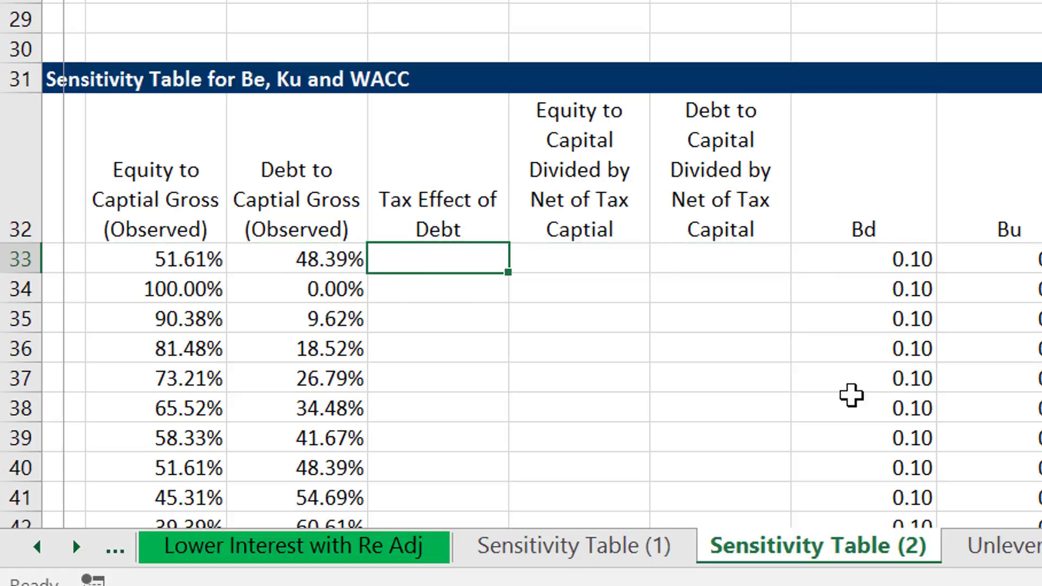
text(=)
key(Left)
key(Left)
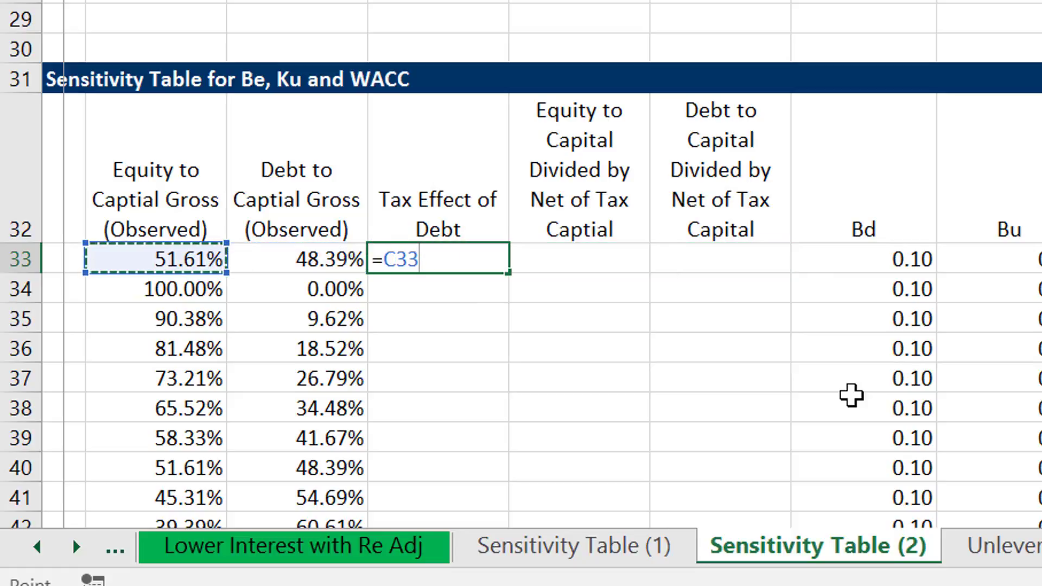
text(*)
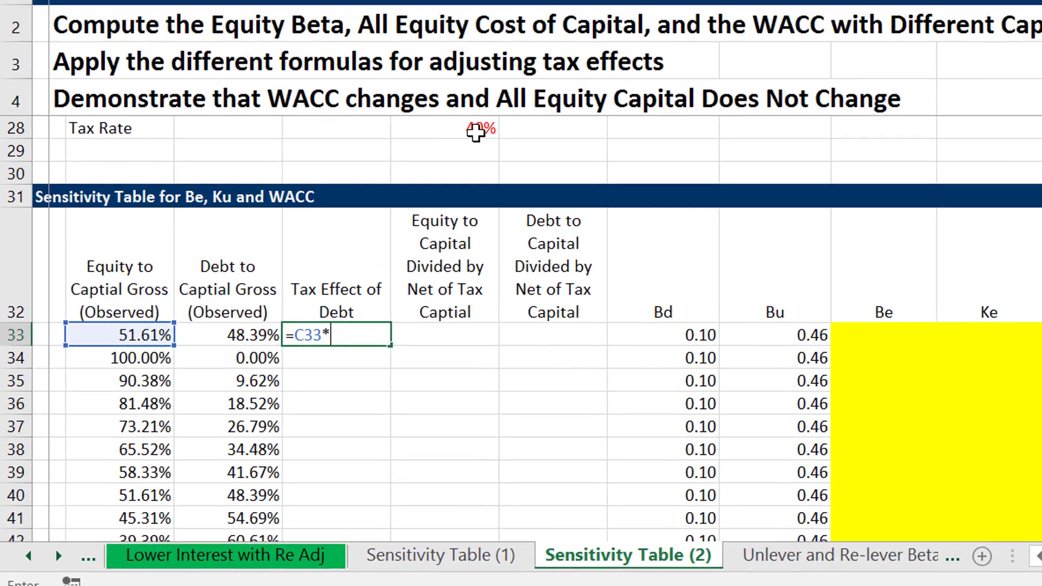
click(473, 130)
key(ctrl+Return)
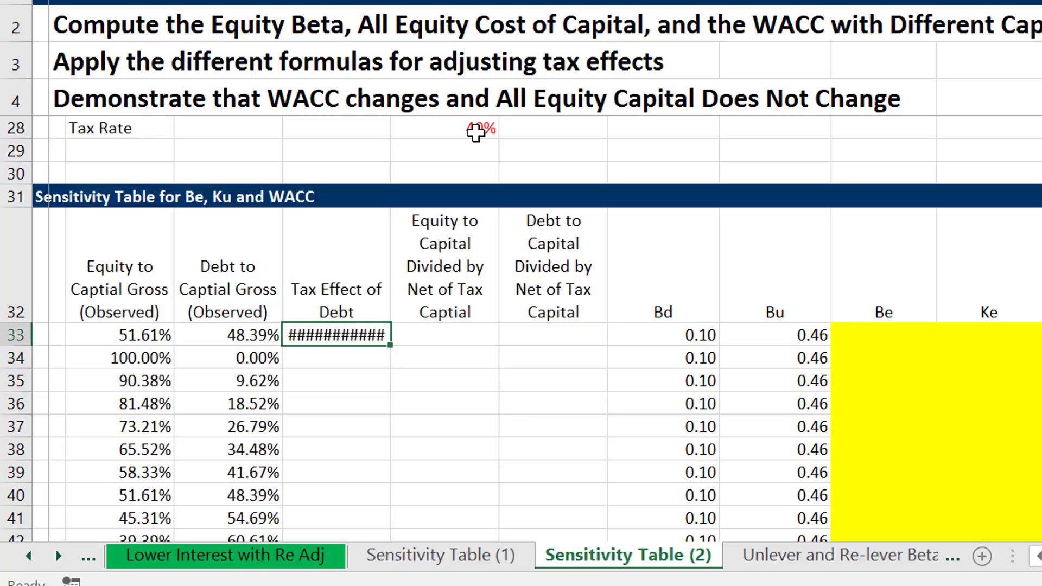
key(ctrl+shift+1)
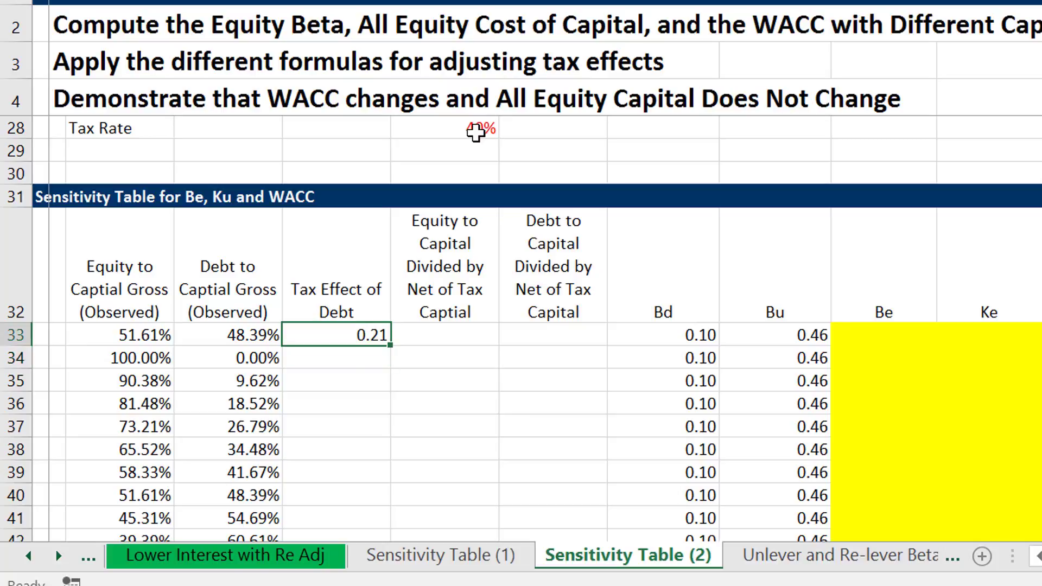
On the Lower Interest with Re Adj sheet, calculate a trial debt tax effect in Q24 as debt market value M24 times tax rate N22
key(ctrl+Page_Up)
key(ctrl+Page_Up)
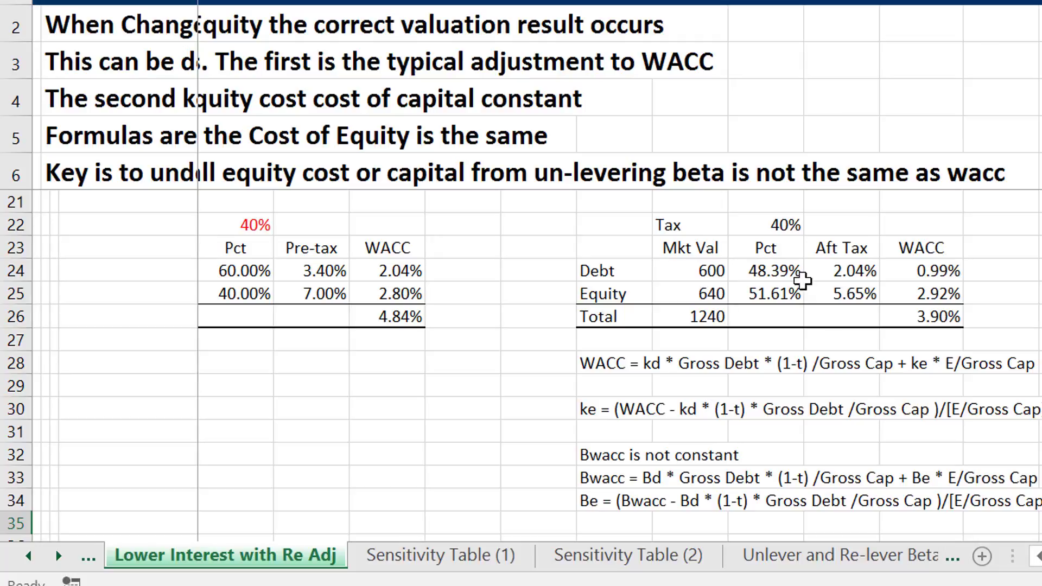
right_click(989, 272)
key(Escape)
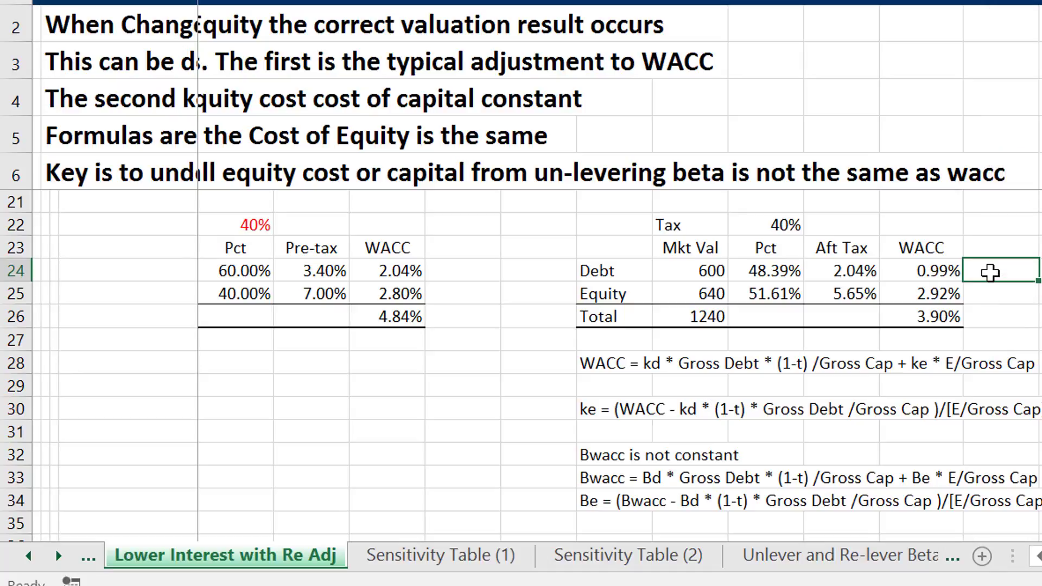
text(=)
key(Left)
key(Left)
key(Left)
key(Left)
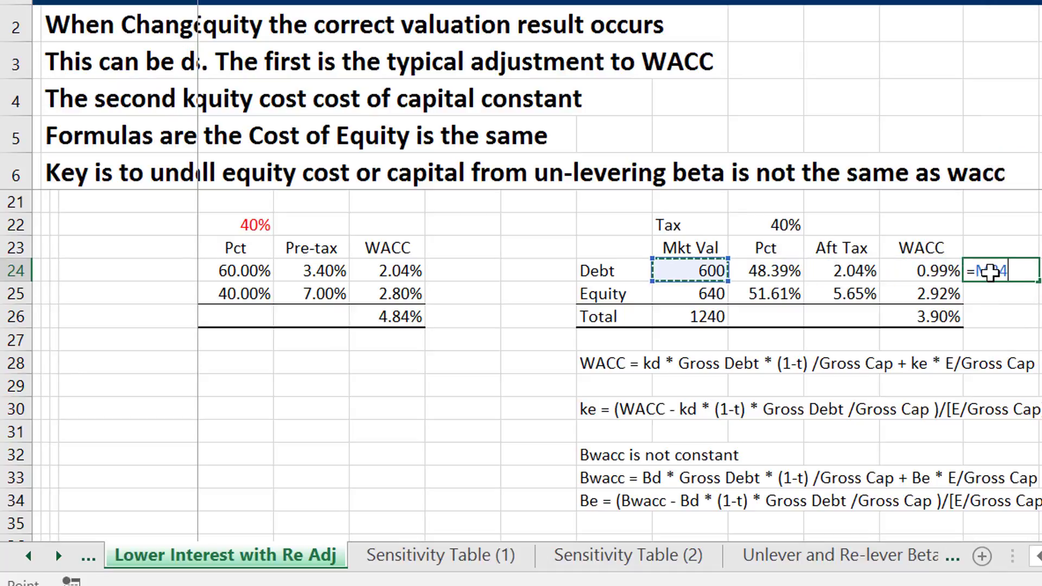
text(*)
key(Up)
key(Up)
key(Left)
key(Left)
key(Left)
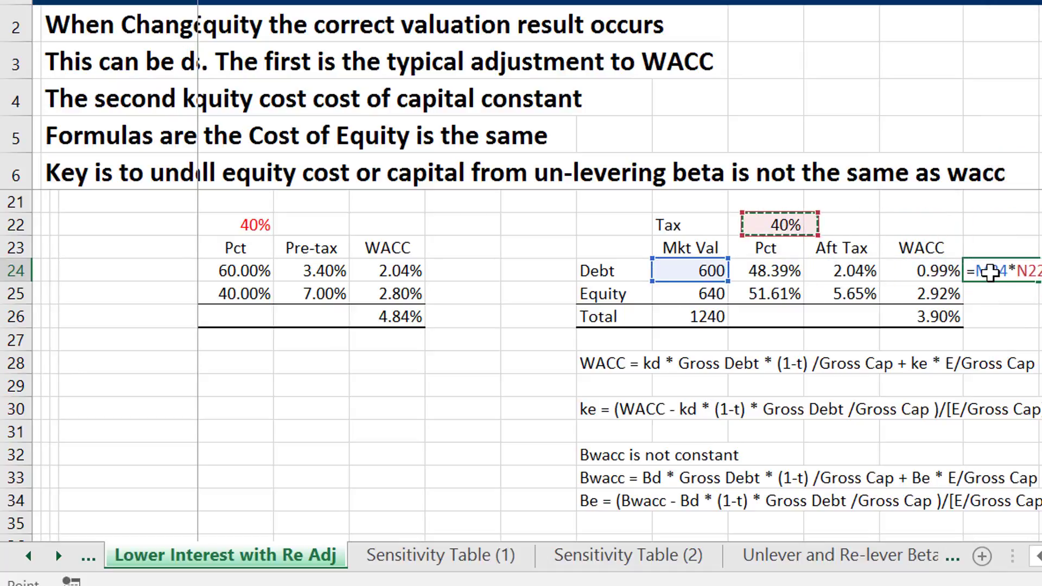
key(Return)
click(990, 272)
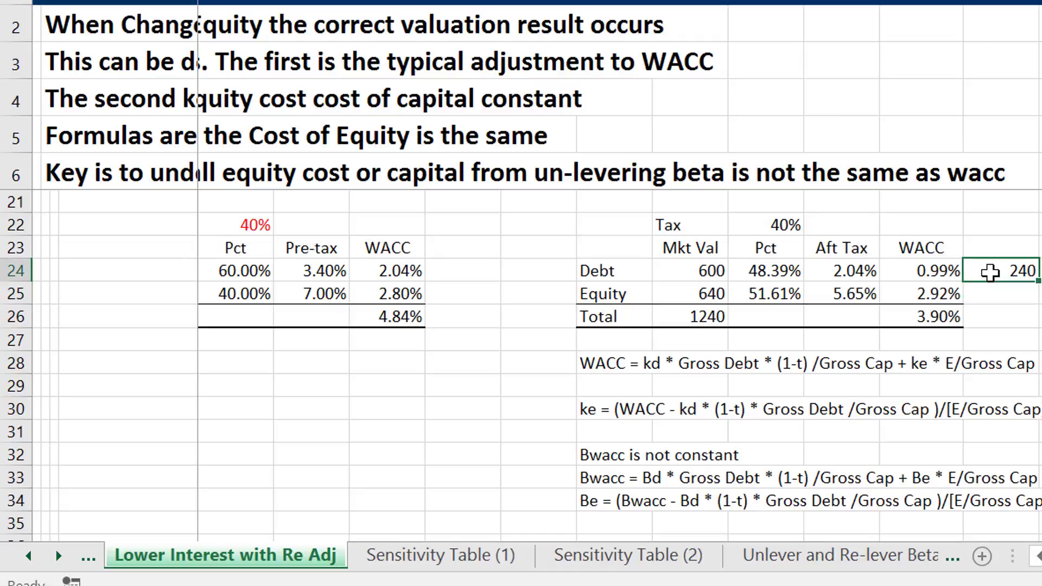
Extend the trial formula in Q24 to divide the debt tax effect by the total market value in M26
double_click(990, 272)
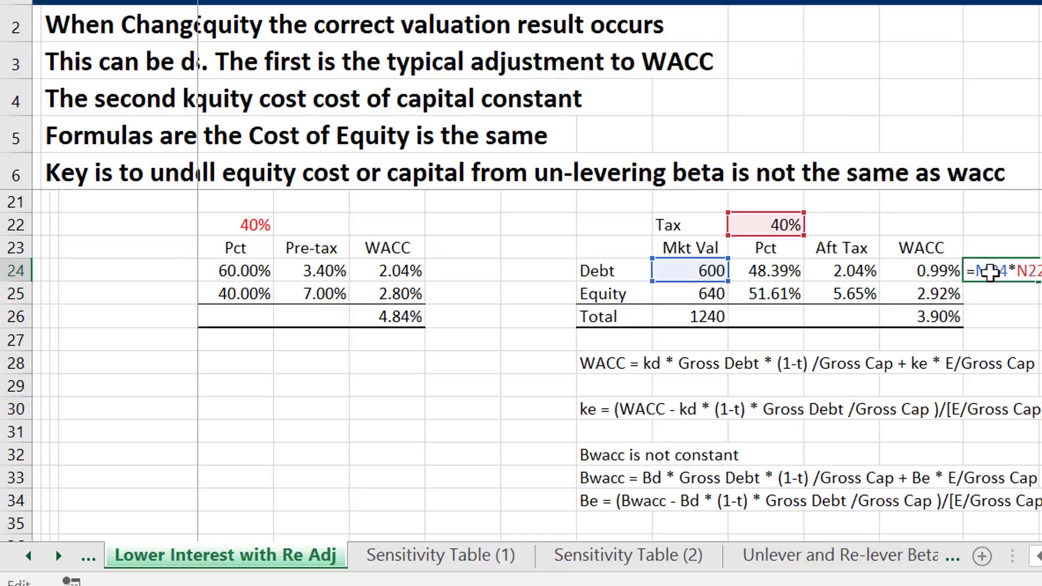
click(714, 316)
key(Return)
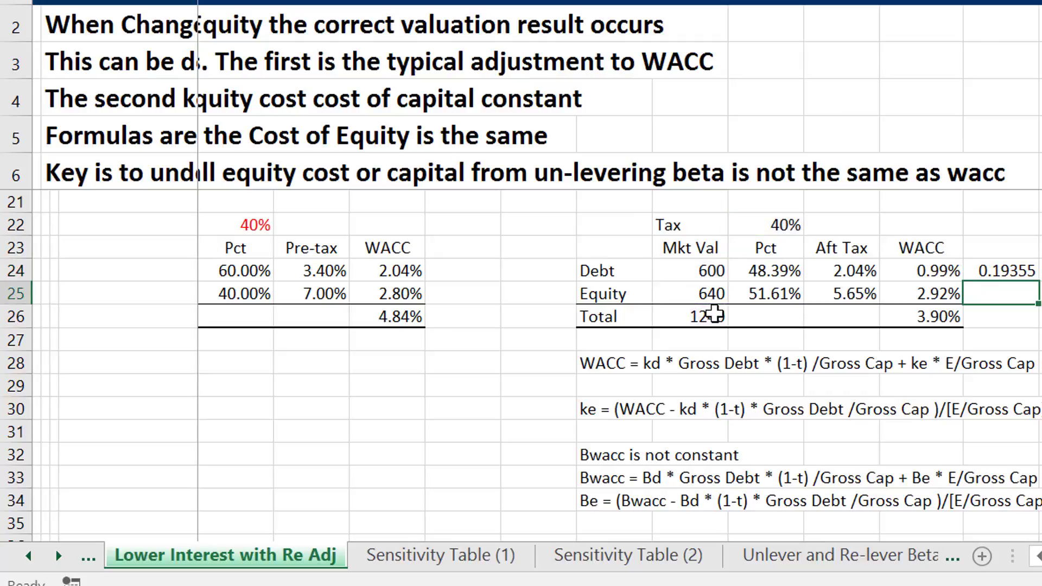
key(Up)
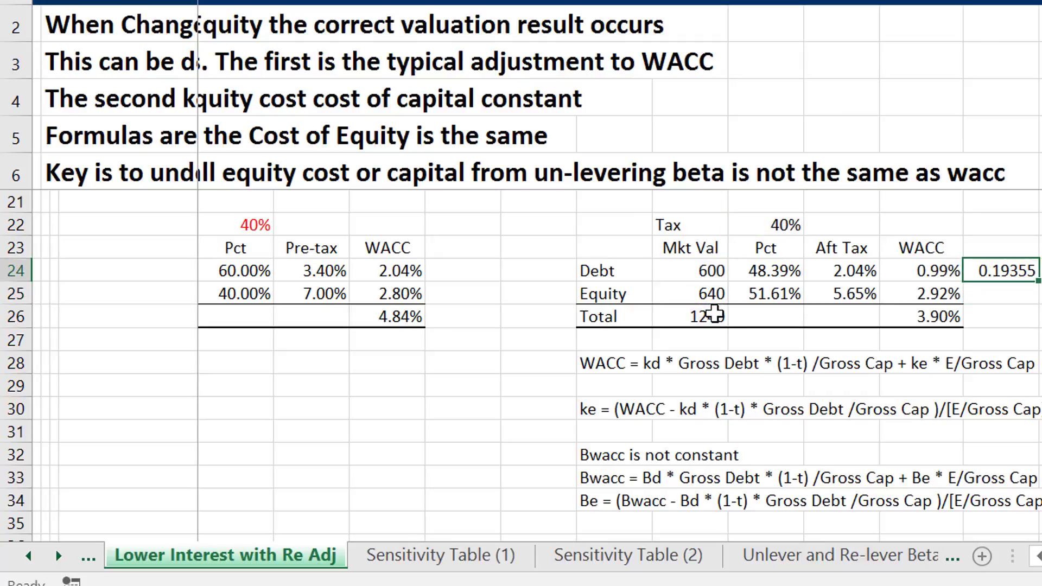
Clear the trial calculation in Q24 and return to the Sensitivity Table (2) sheet
key(Delete)
key(ctrl+Page_Down)
key(ctrl+Page_Down)
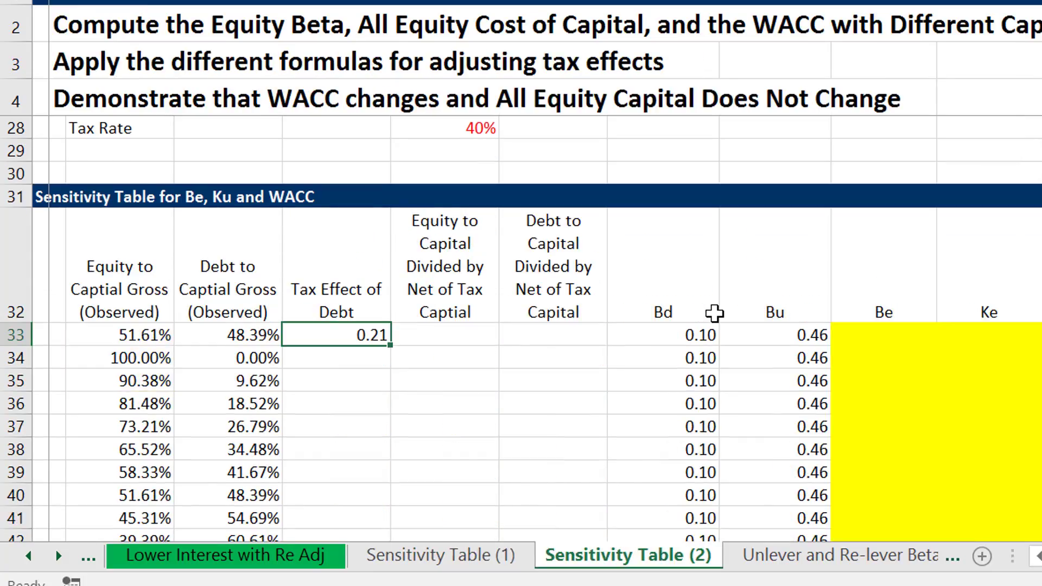
Check the cell references in the E33 tax effect formula, leaving it as is, and select F33
key(F2)
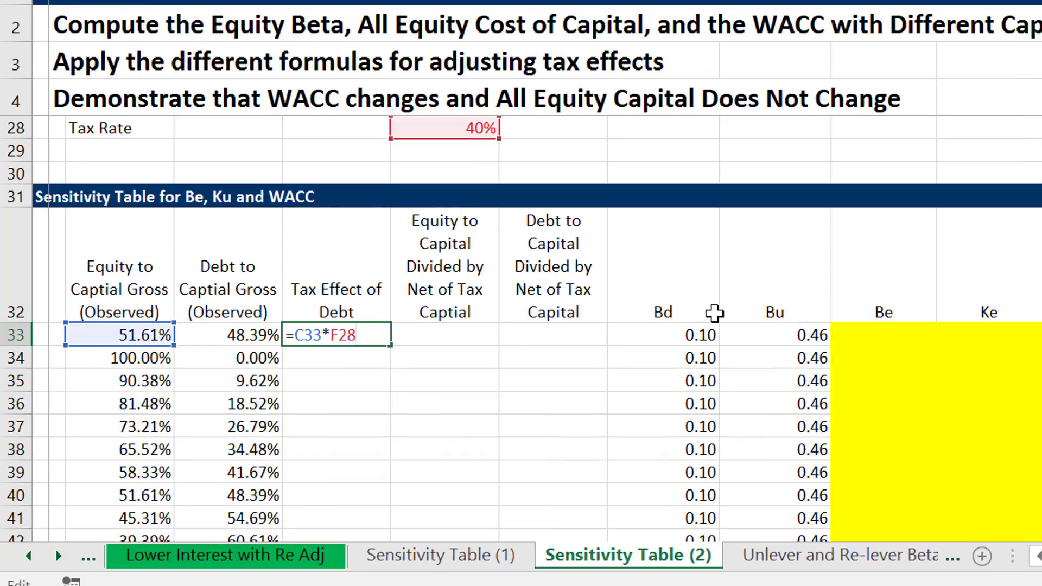
key(Return)
key(Up)
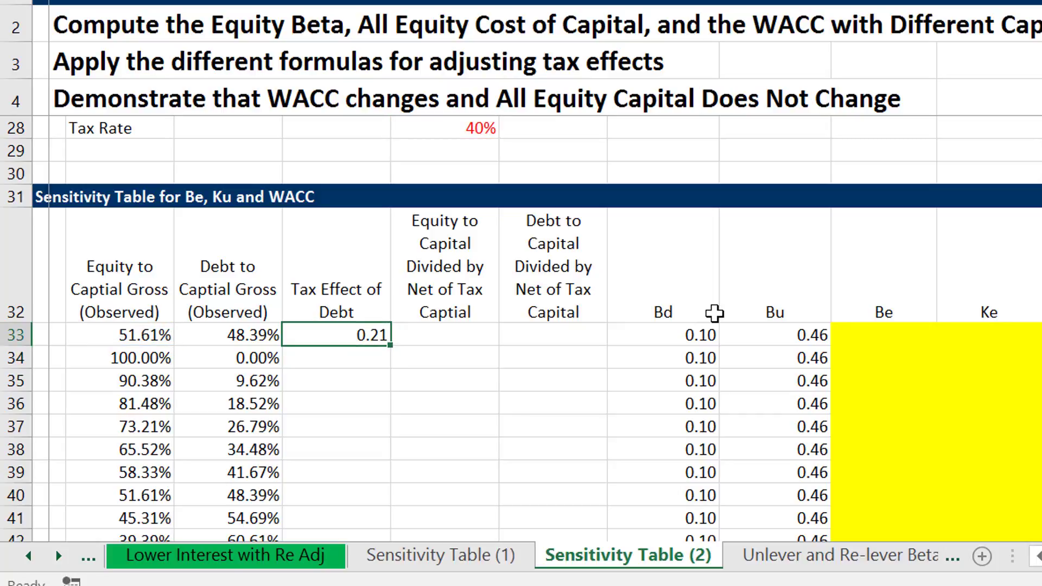
key(Right)
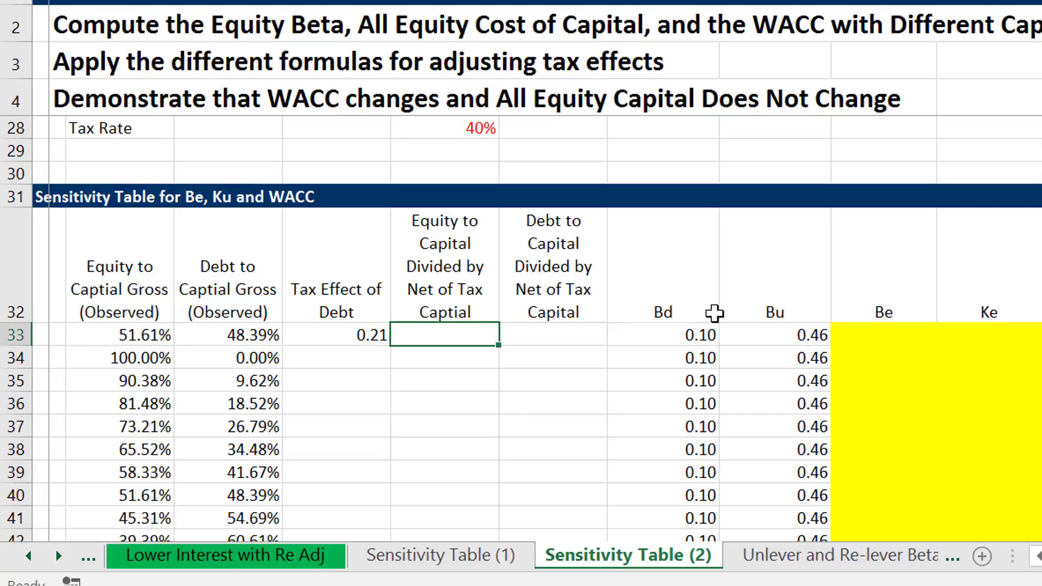